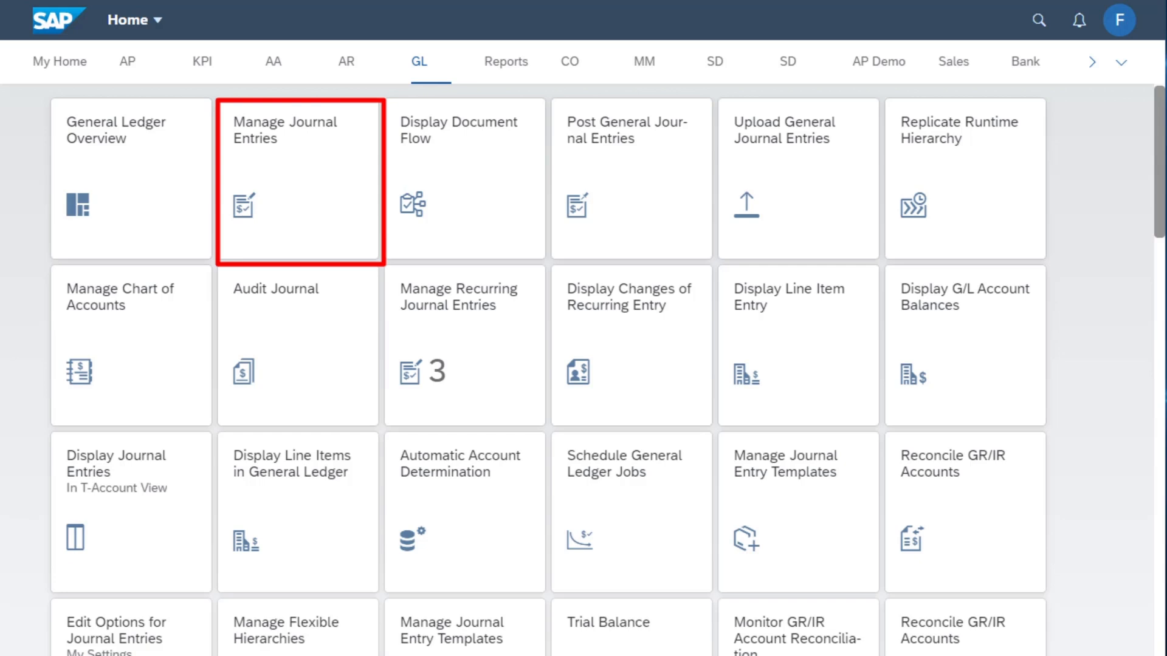
Open Manage Journal Entries and filter the list by journal entry type RE (Invoice - Gross)
{"action": "left_click", "coordinate": [288, 172]}
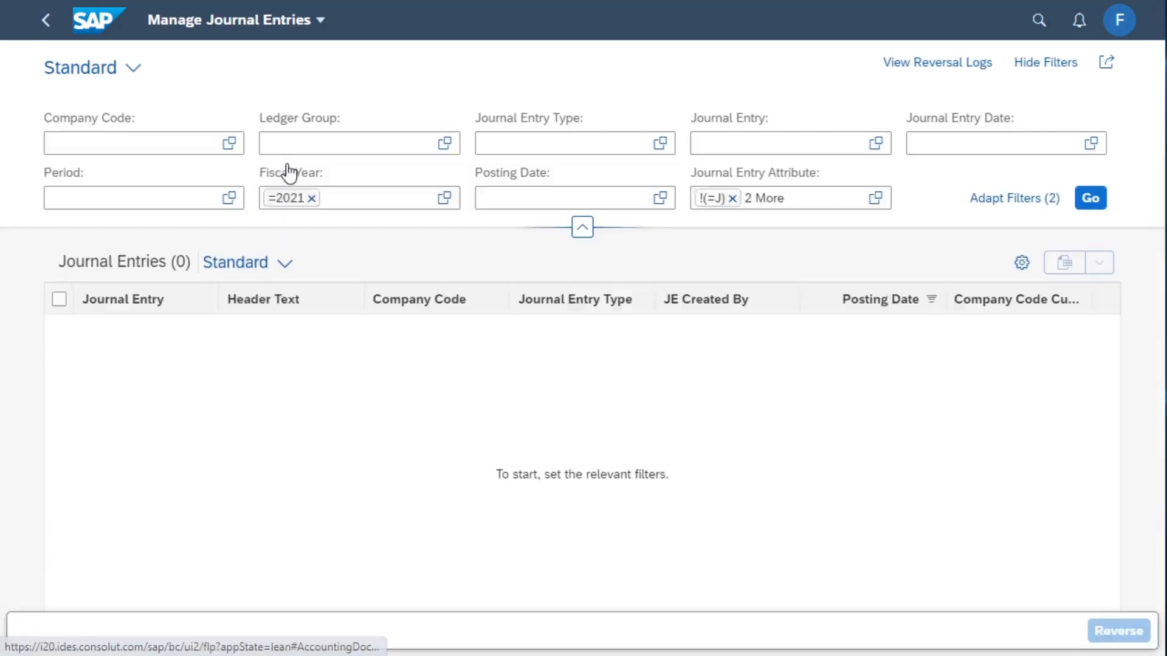
{"action": "left_click", "coordinate": [520, 147]}
{"action": "type", "text": "RE"}
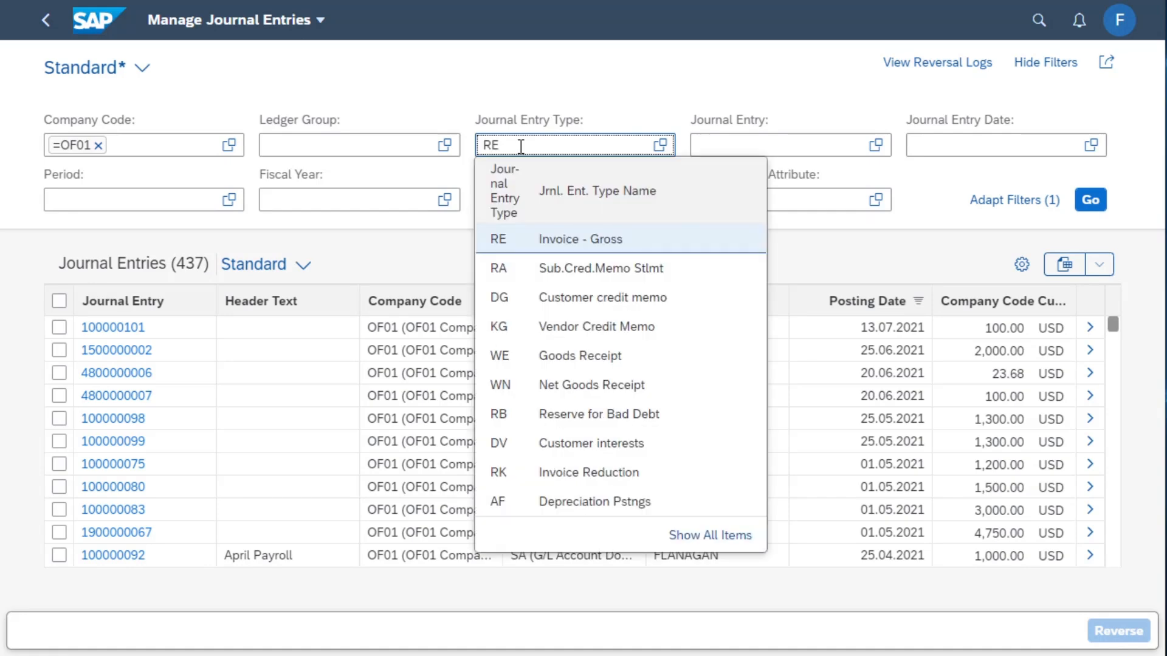
{"action": "left_click", "coordinate": [1098, 203]}
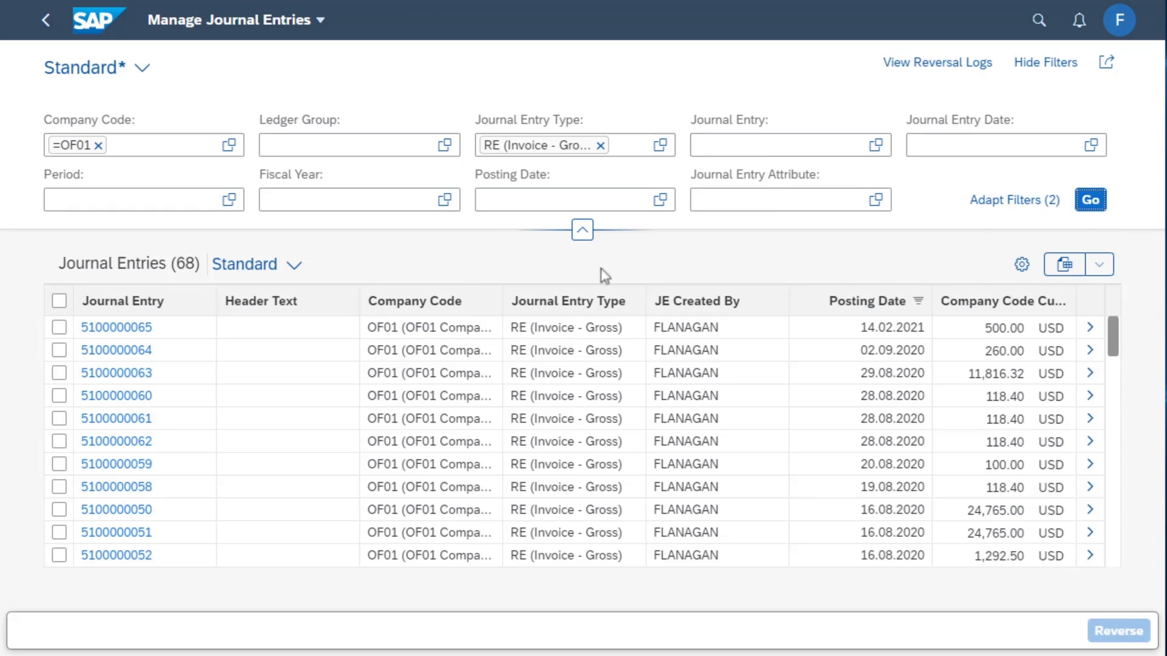
{"action": "left_click", "coordinate": [98, 379]}
{"action": "left_click", "coordinate": [246, 380]}
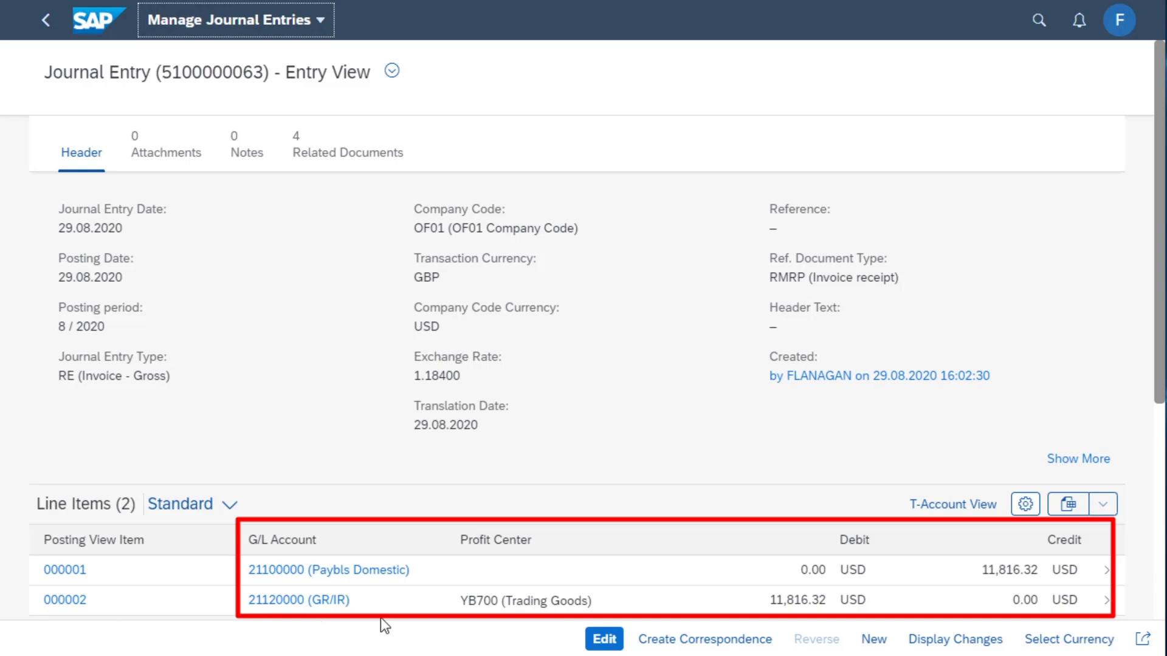
{"action": "left_click", "coordinate": [970, 505]}
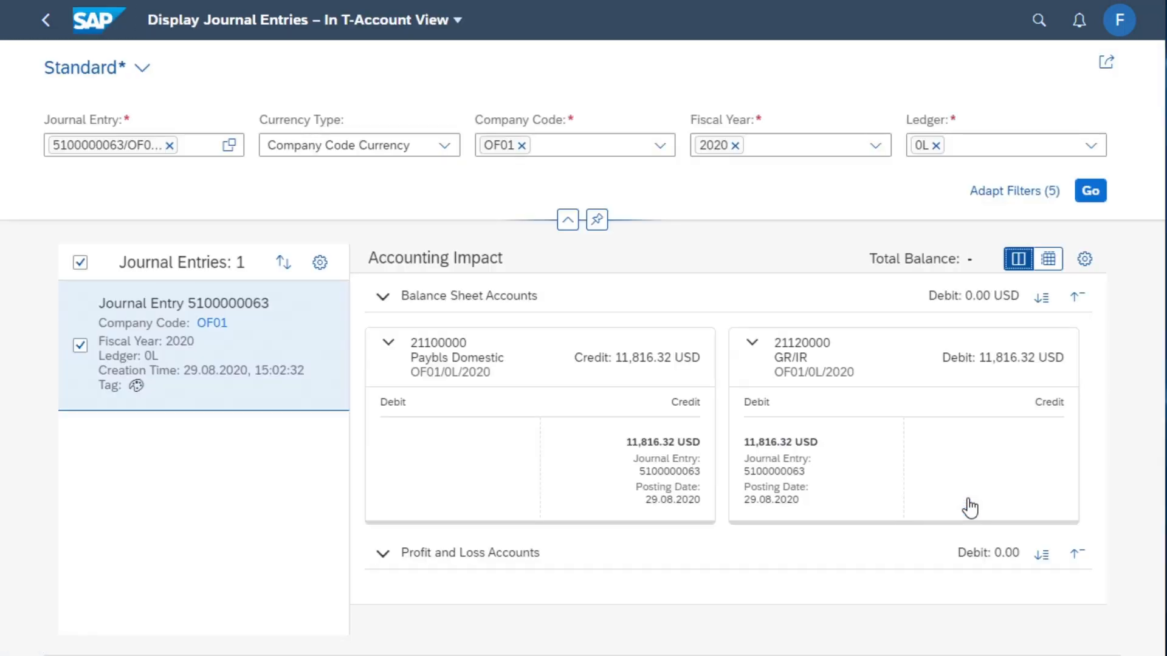
{"action": "left_click", "coordinate": [567, 220]}
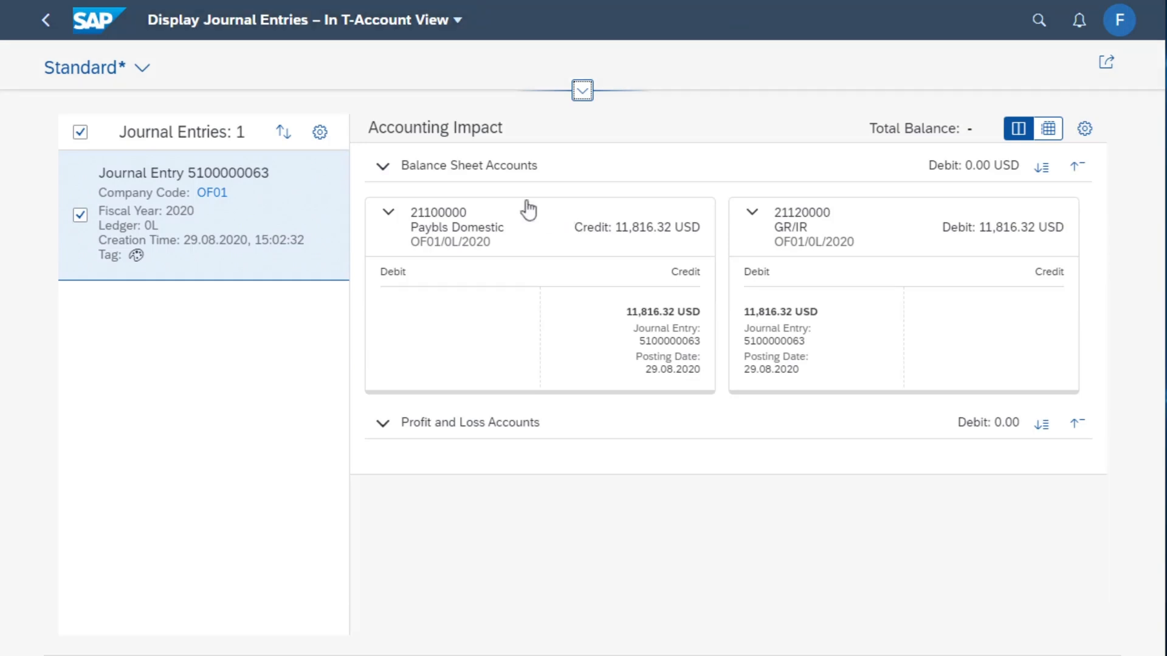
{"action": "left_click", "coordinate": [44, 24]}
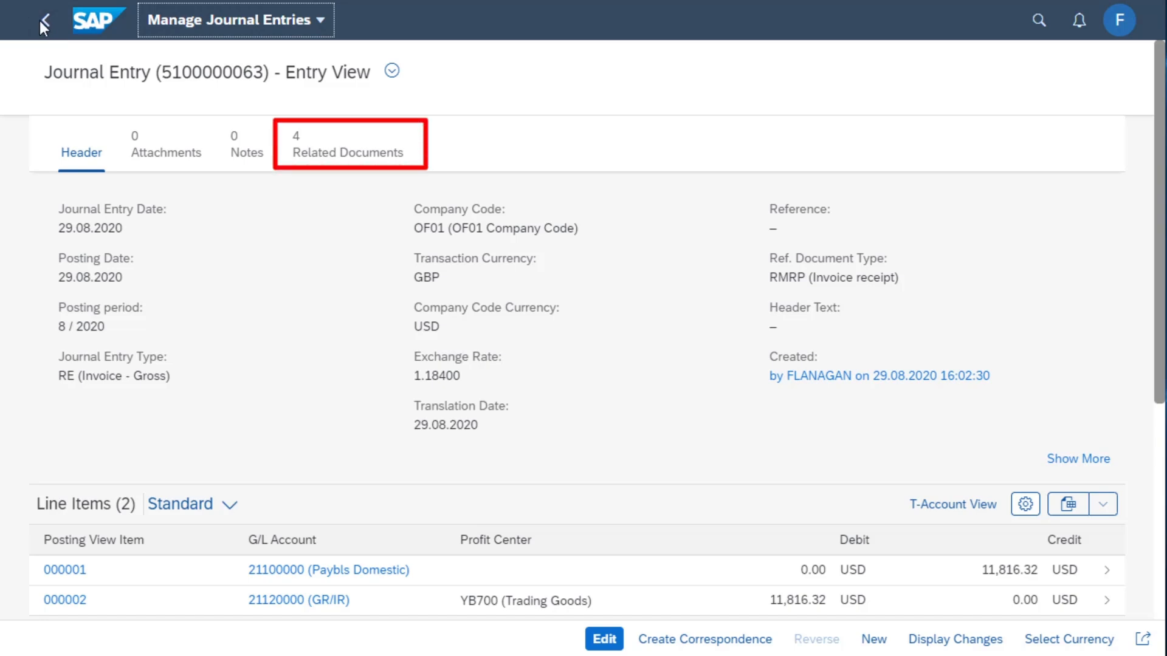
Expand the journal entry's related documents tree down to the material document level
{"action": "left_click", "coordinate": [331, 154]}
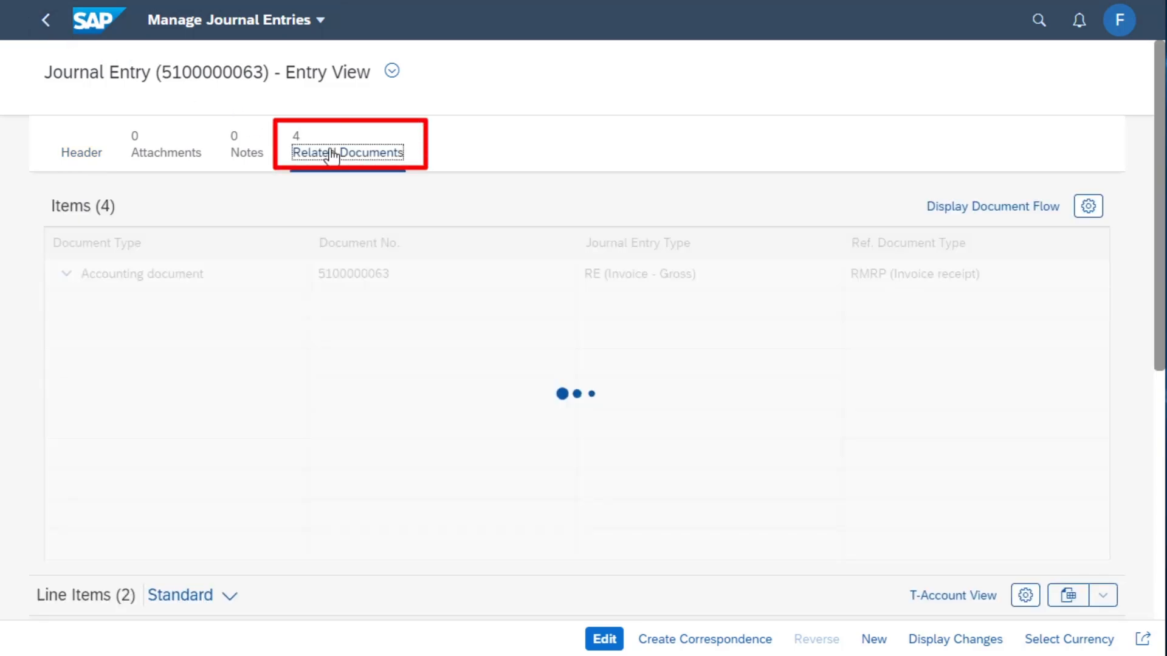
{"action": "left_click", "coordinate": [82, 303]}
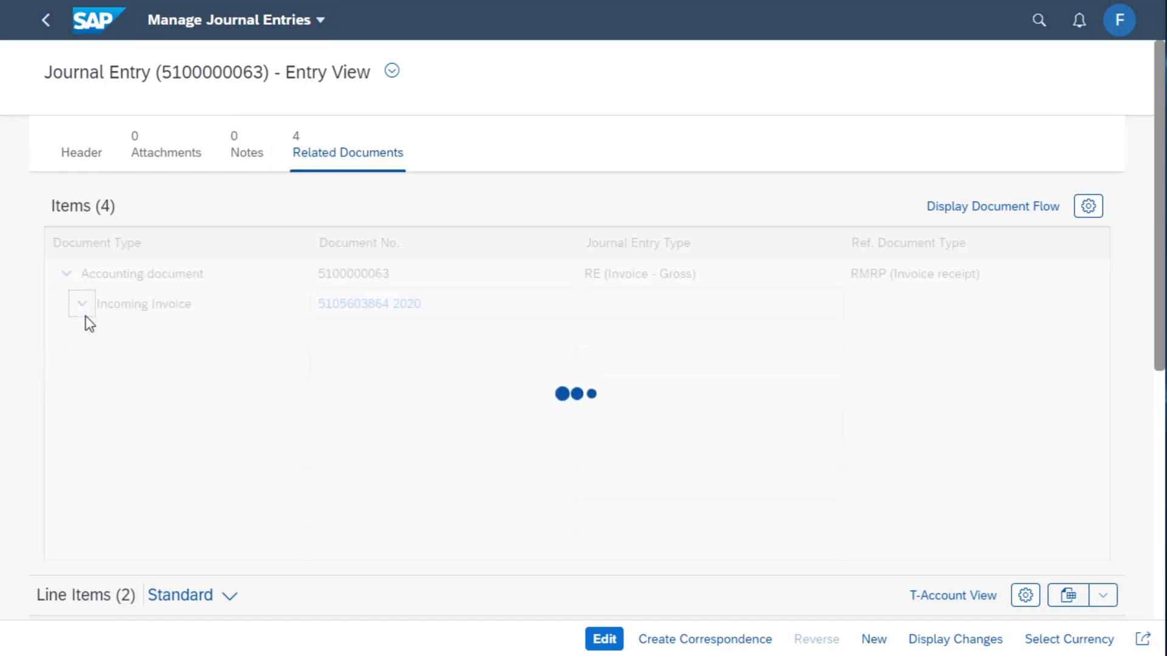
{"action": "left_click", "coordinate": [95, 335]}
{"action": "left_click", "coordinate": [112, 365]}
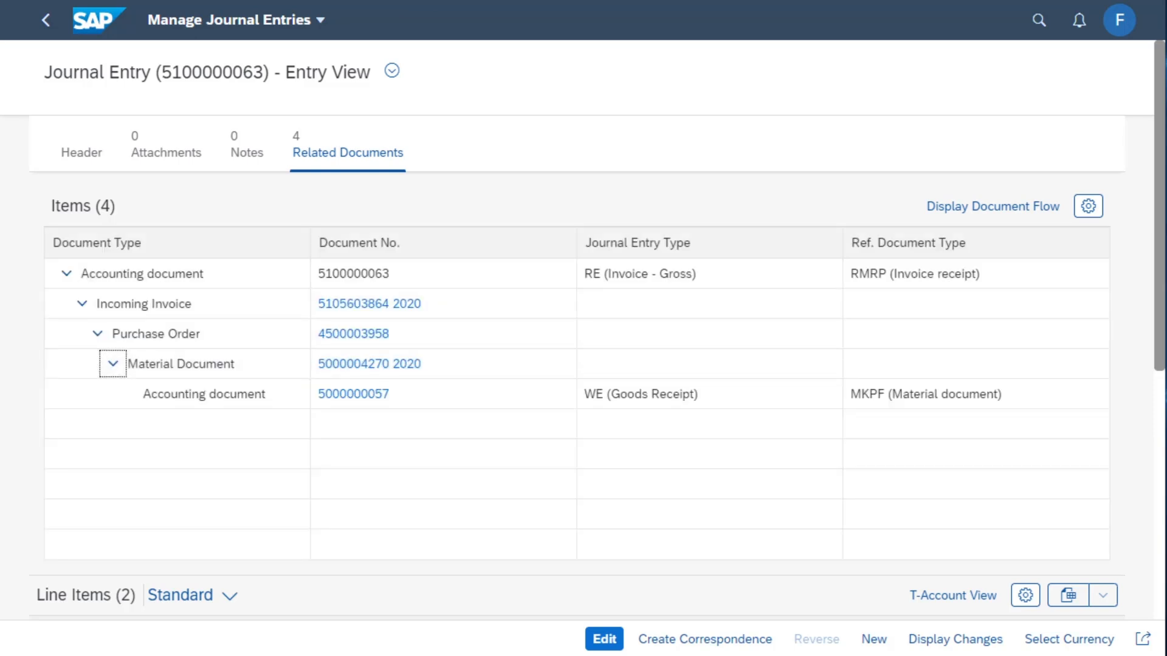
{"action": "left_click", "coordinate": [364, 336]}
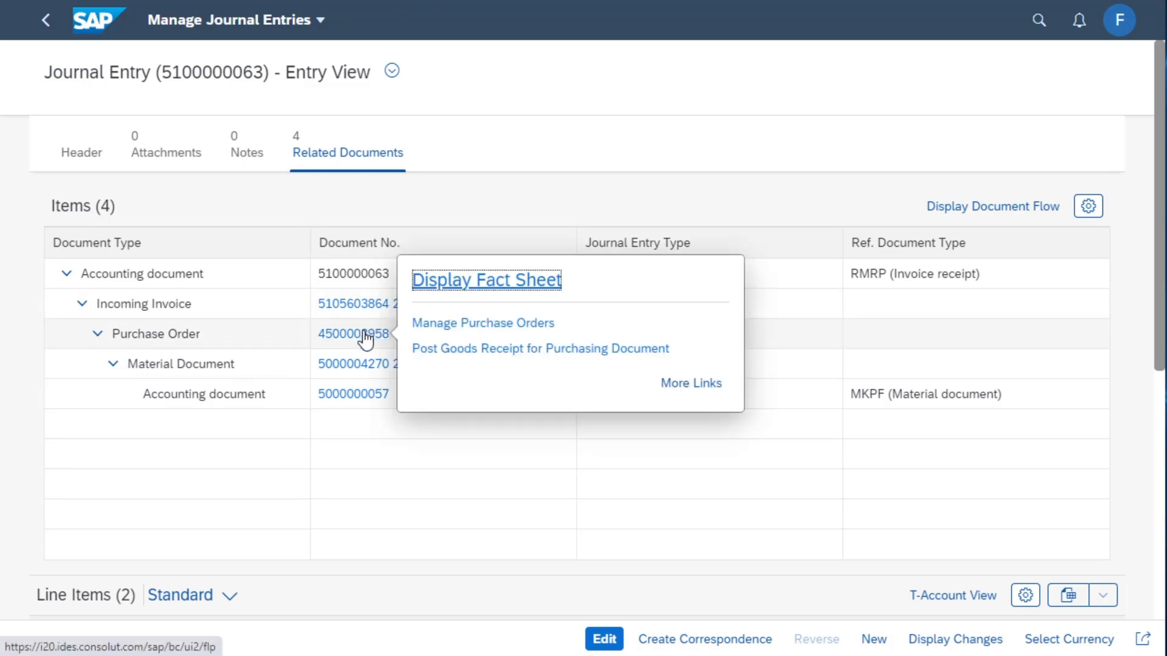
{"action": "left_click", "coordinate": [450, 280]}
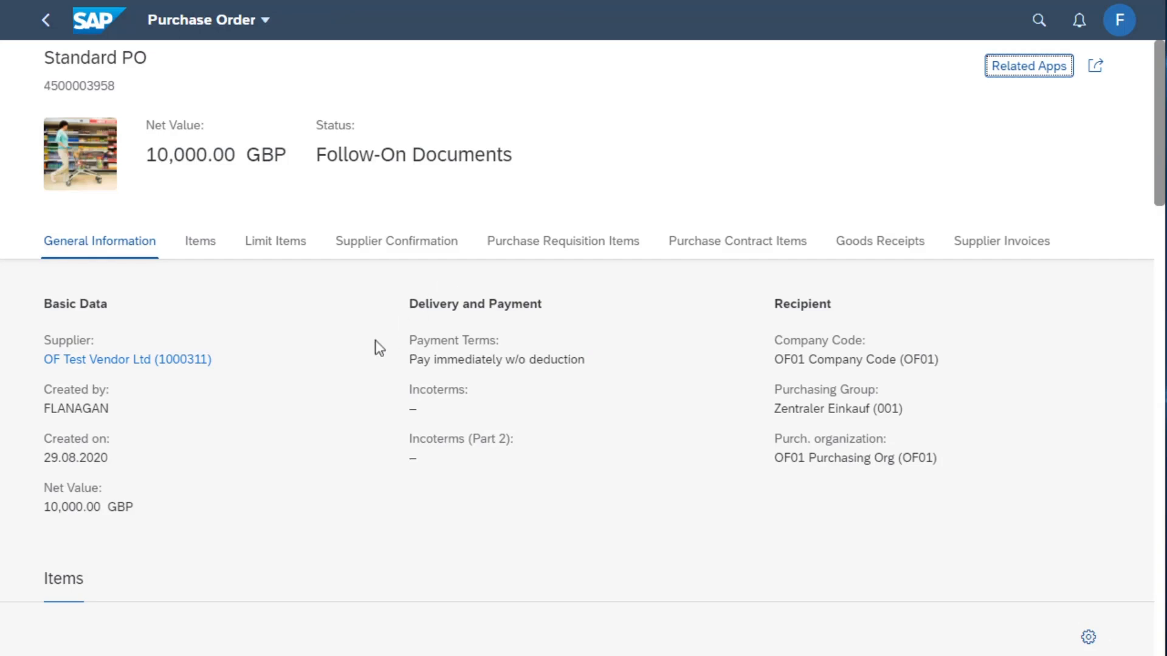
{"action": "scroll", "coordinate": [343, 378], "scroll_direction": "down", "scroll_amount": 7}
{"action": "scroll", "coordinate": [342, 378], "scroll_direction": "up", "scroll_amount": 3}
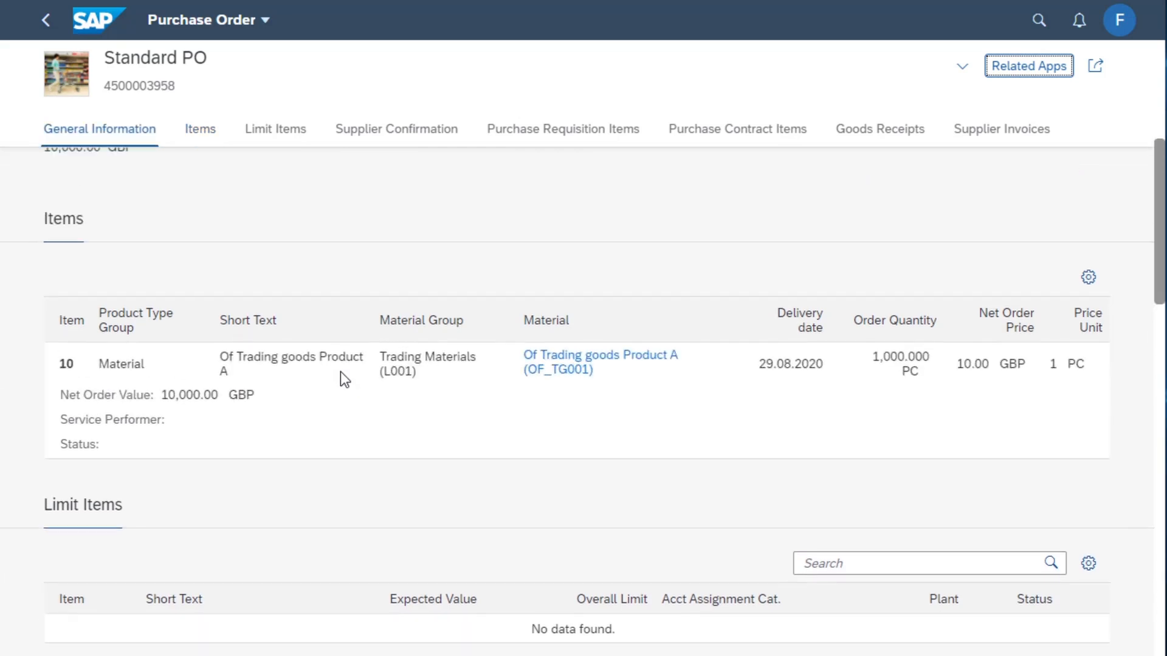
{"action": "scroll", "coordinate": [341, 372], "scroll_direction": "up", "scroll_amount": 5}
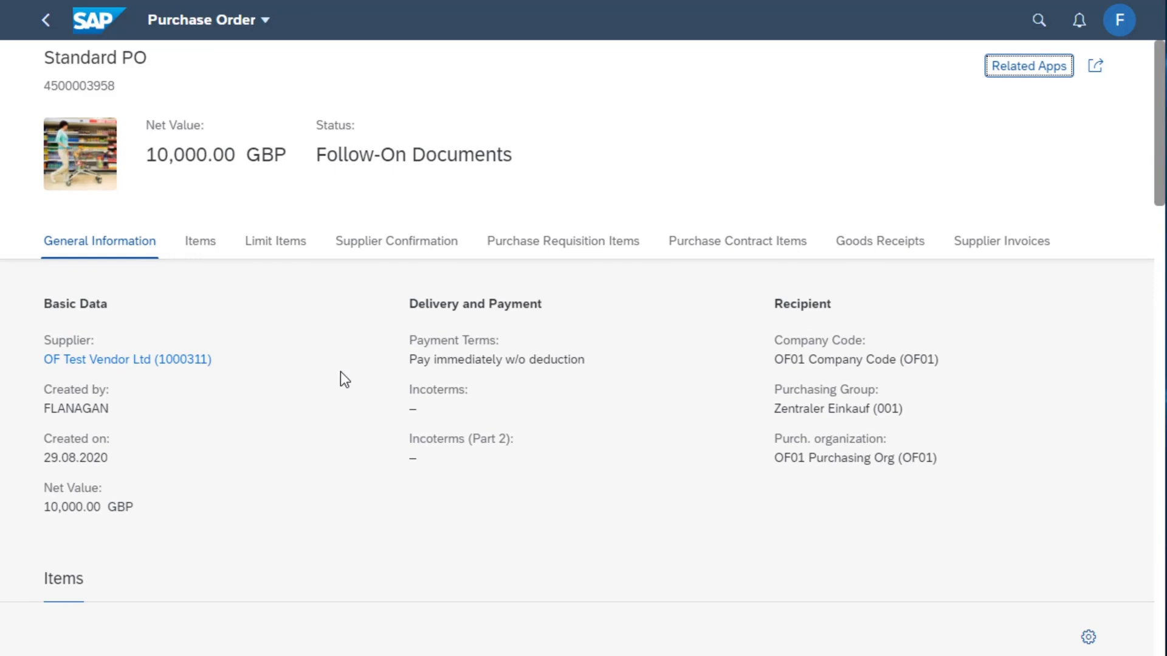
Browse the purchase order's items, requisition items and goods receipts sections, then return to the journal entry
{"action": "left_click", "coordinate": [214, 246]}
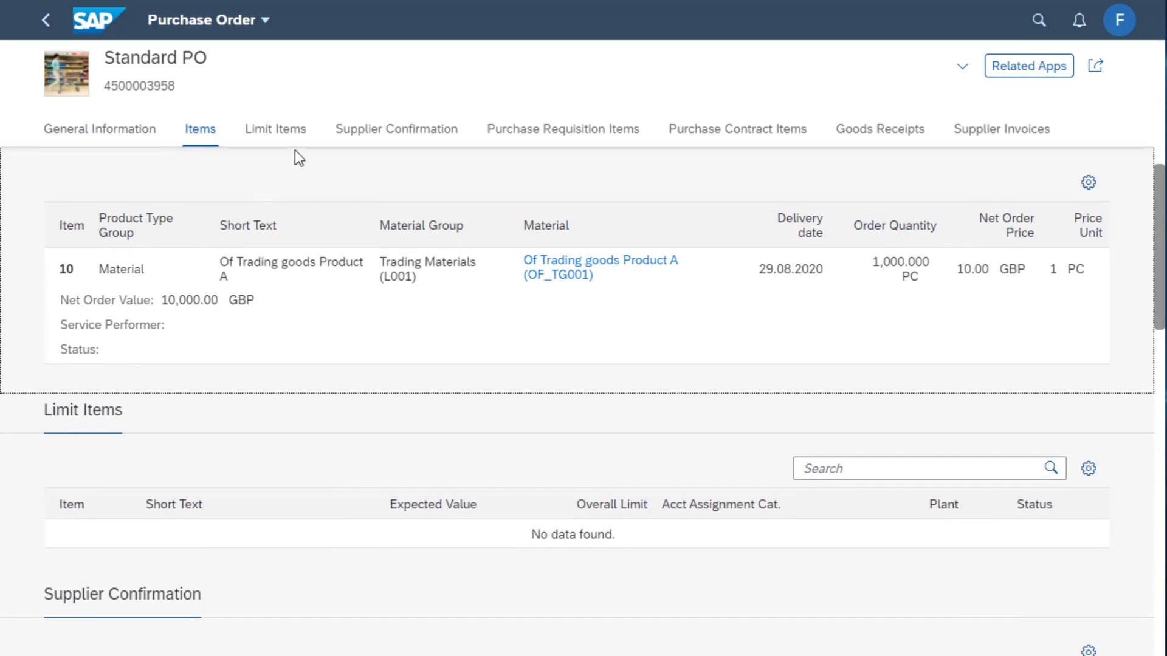
{"action": "left_click", "coordinate": [550, 138]}
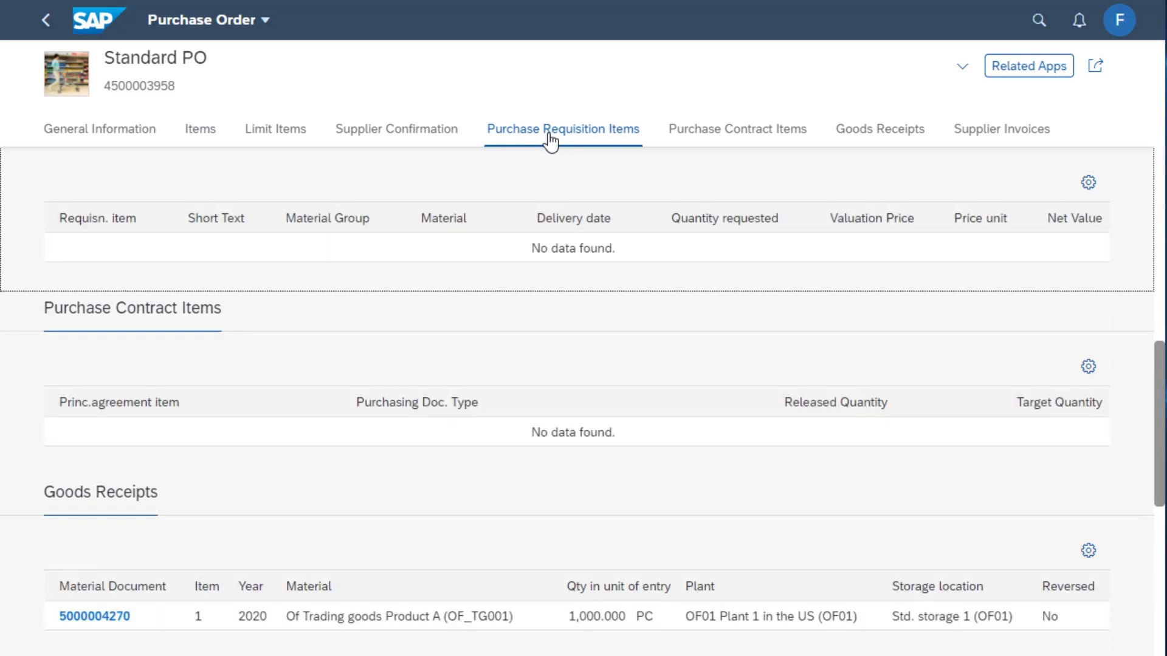
{"action": "scroll", "coordinate": [428, 347], "scroll_direction": "up", "scroll_amount": 2}
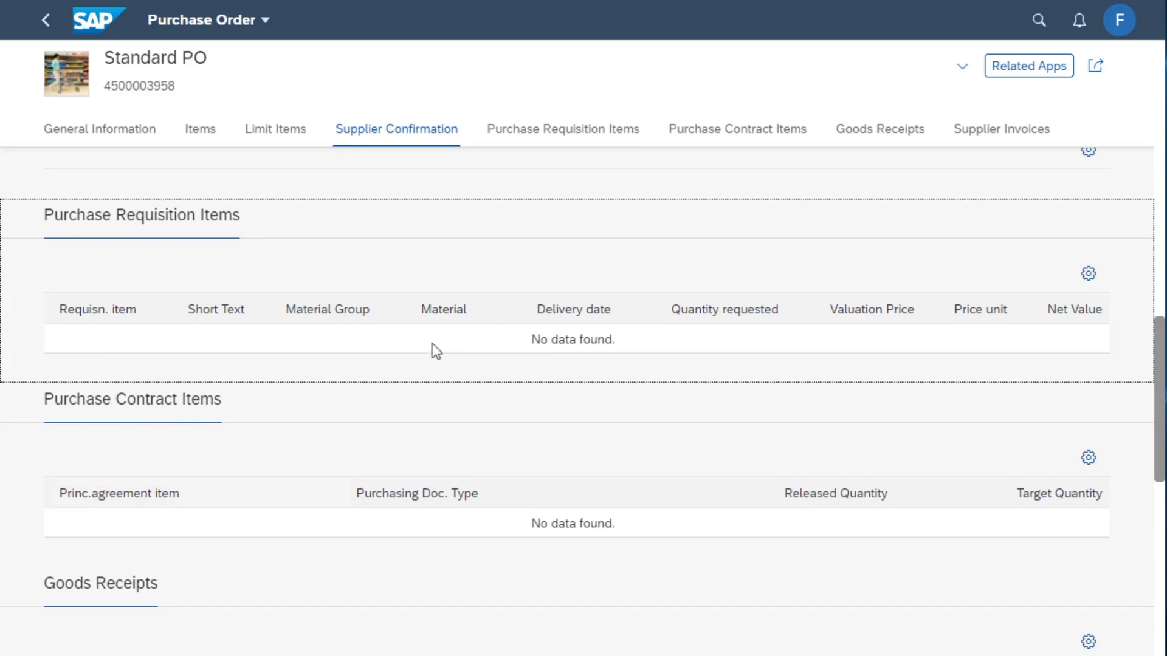
{"action": "left_click", "coordinate": [880, 130]}
{"action": "left_click", "coordinate": [51, 21]}
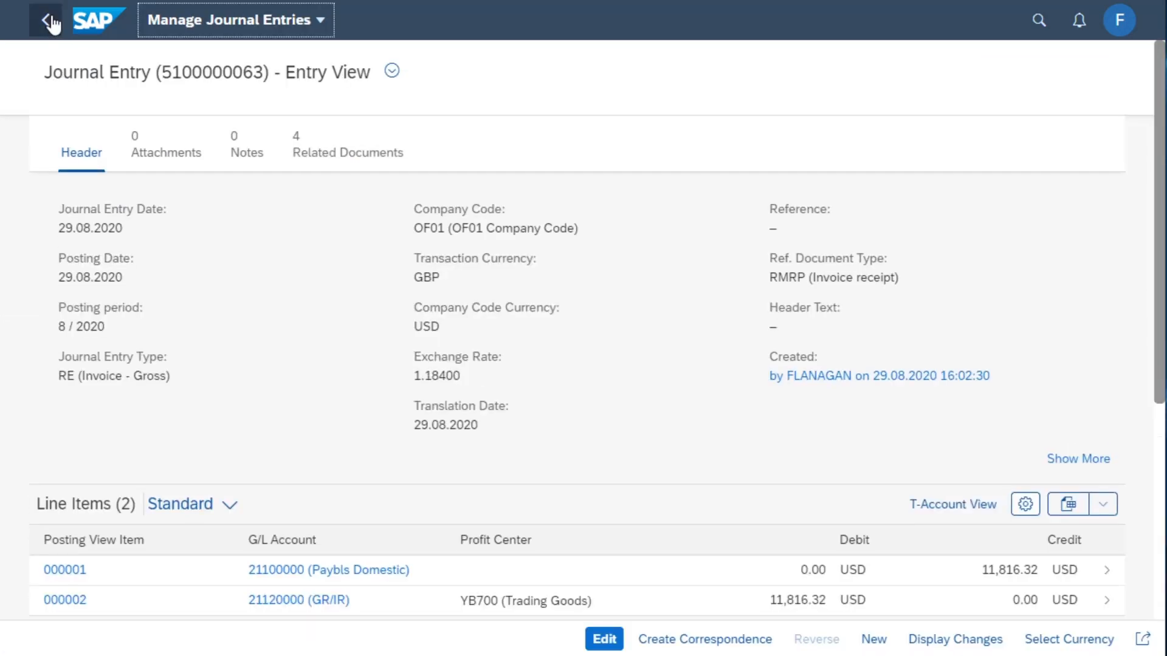
Add Display Process Flow - Accounts Payable to the purchase order's link list in the related documents
{"action": "left_click", "coordinate": [328, 154]}
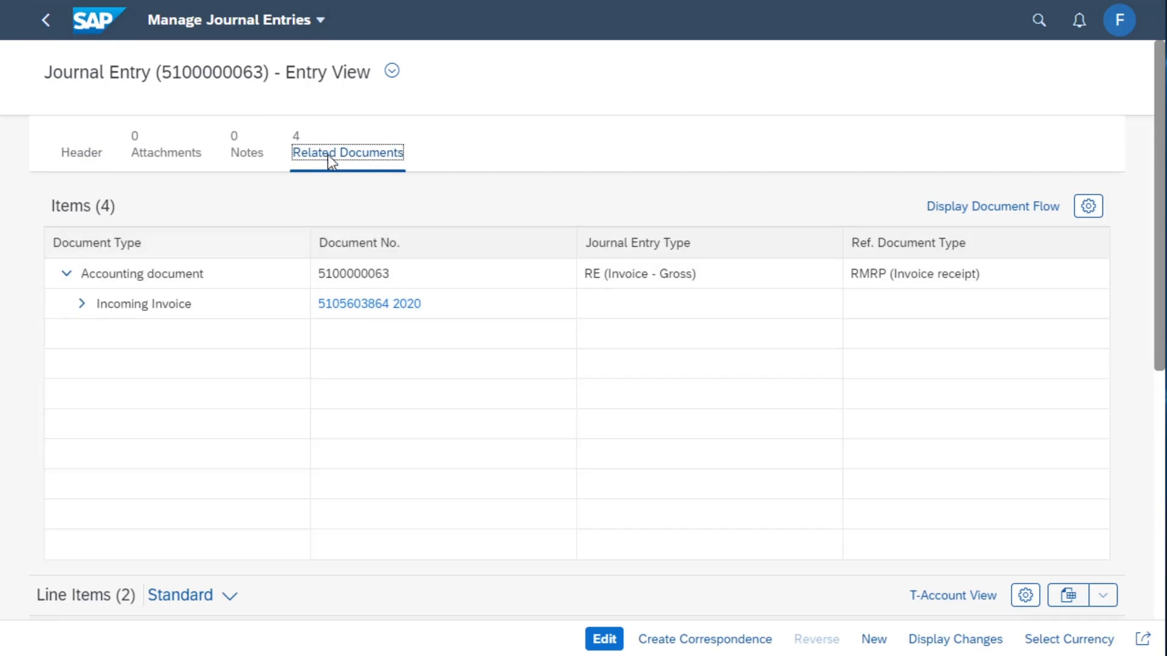
{"action": "left_click", "coordinate": [77, 306]}
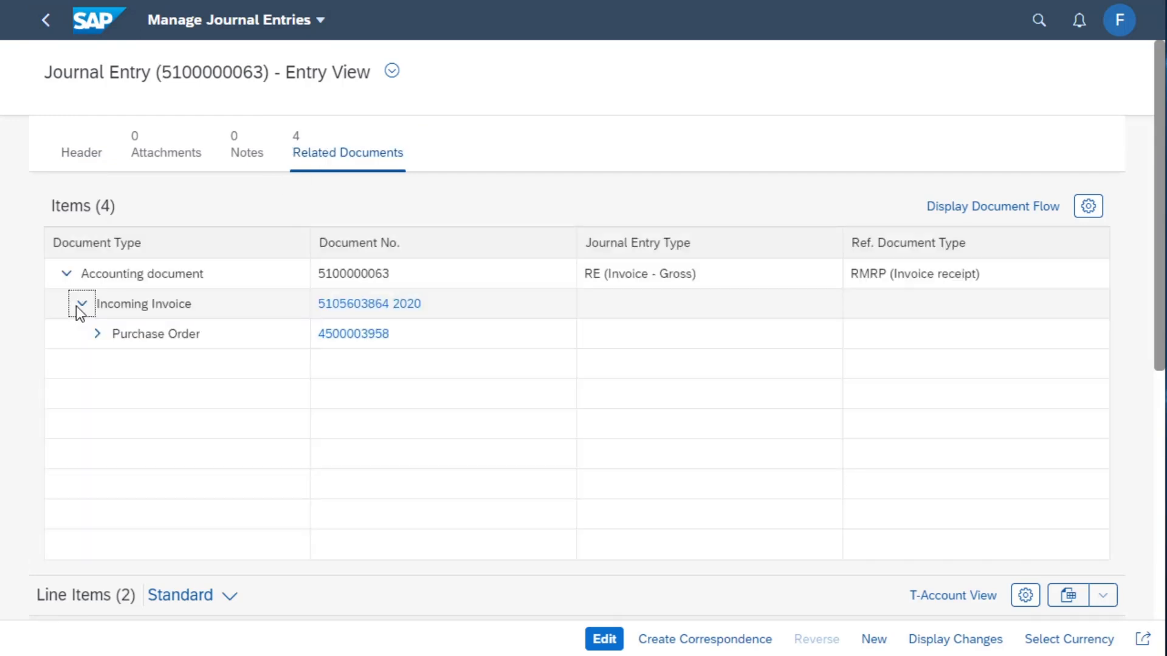
{"action": "left_click", "coordinate": [368, 338]}
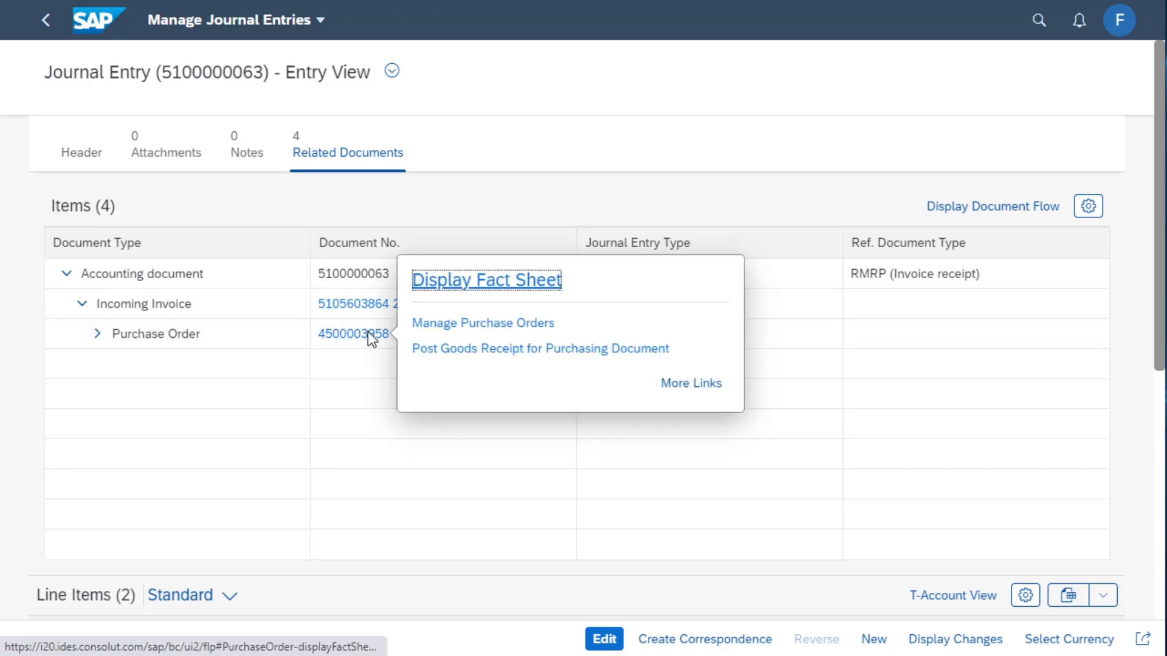
{"action": "left_click", "coordinate": [696, 384]}
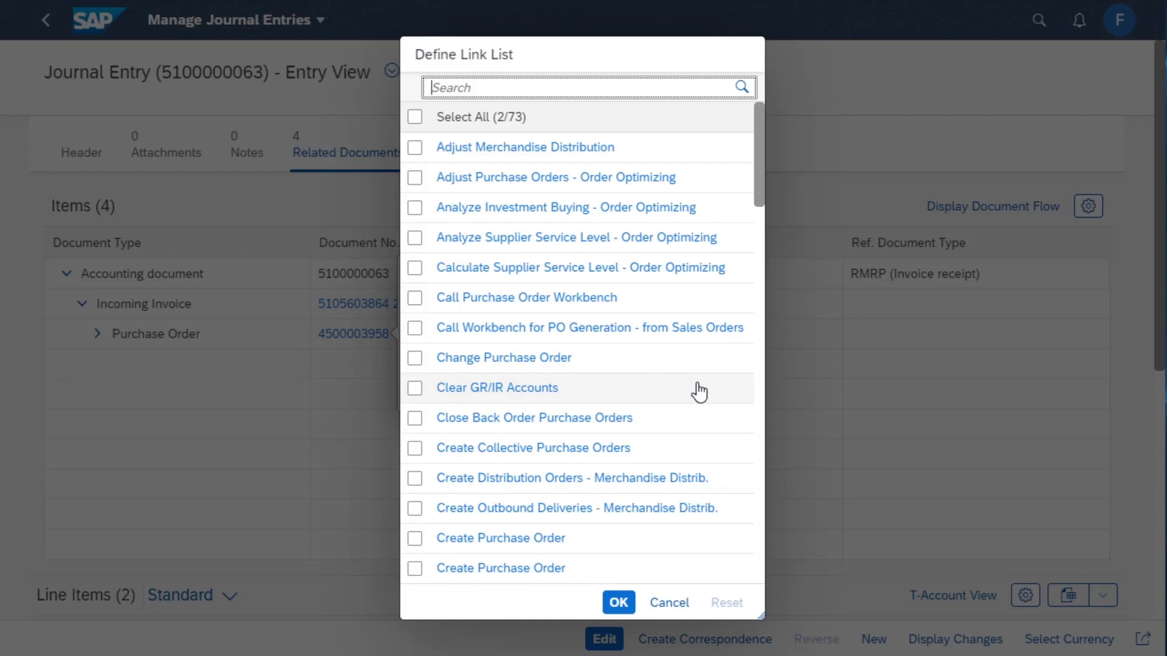
{"action": "scroll", "coordinate": [674, 243], "scroll_direction": "down", "scroll_amount": 10}
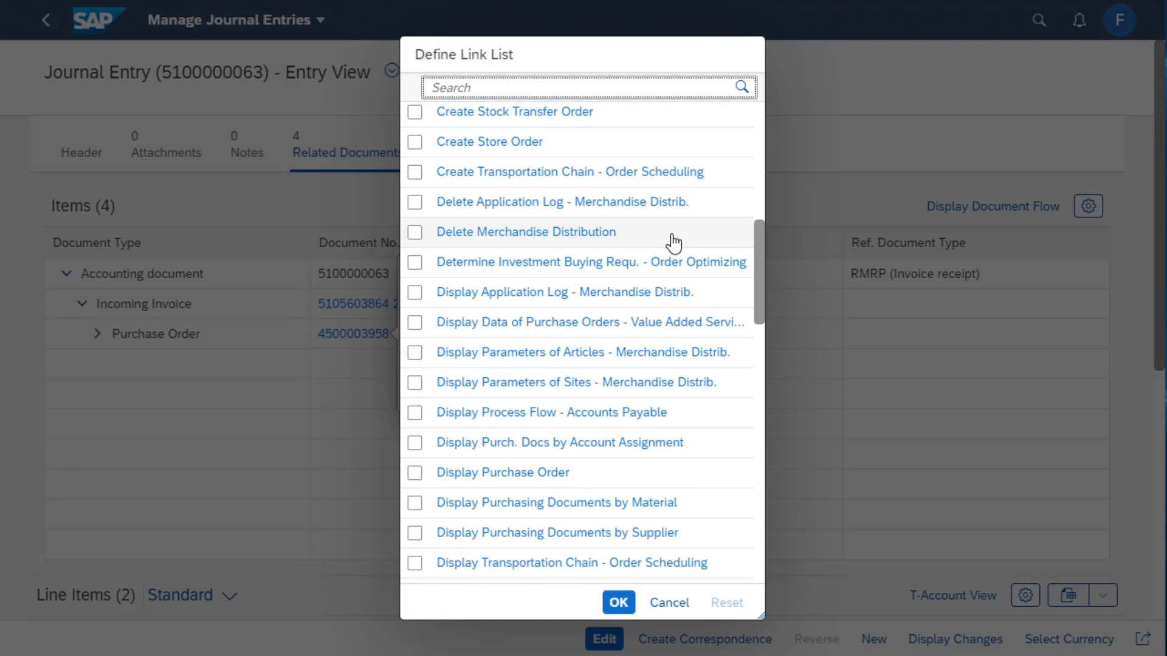
{"action": "left_click", "coordinate": [416, 414]}
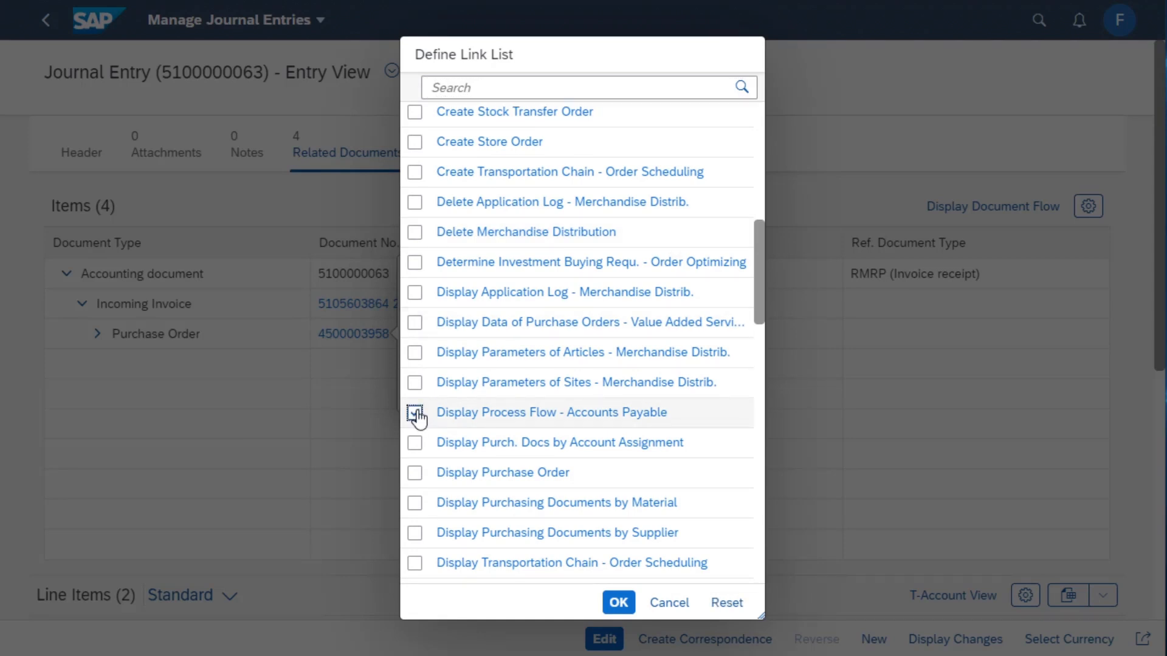
{"action": "left_click", "coordinate": [626, 601]}
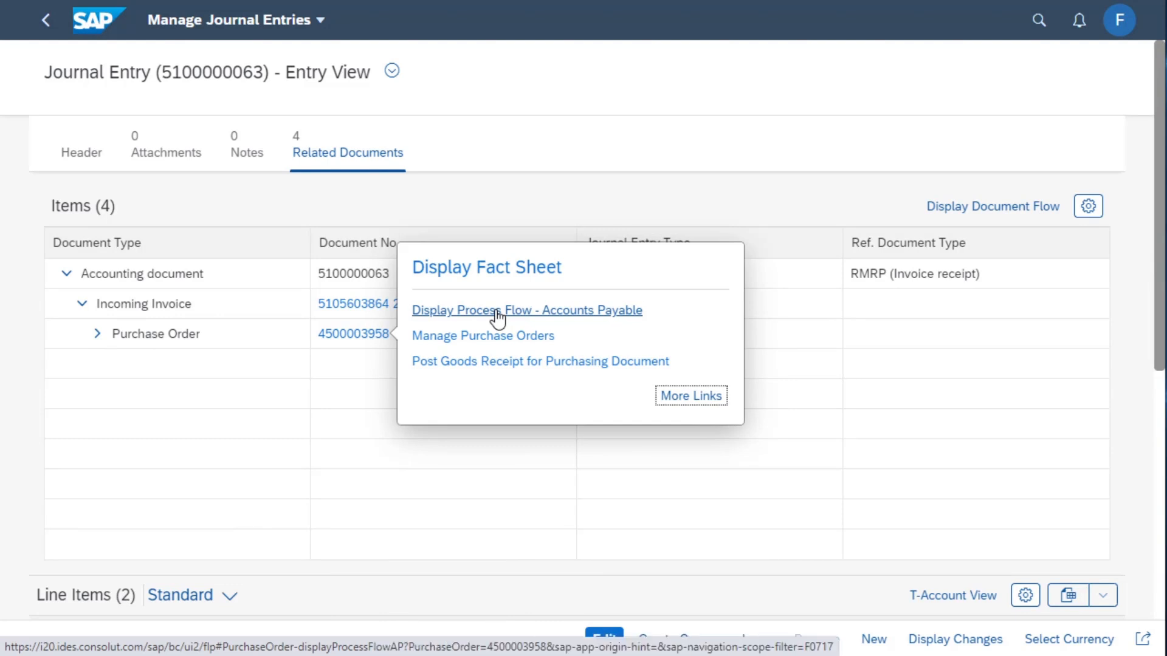
{"action": "left_click", "coordinate": [497, 311]}
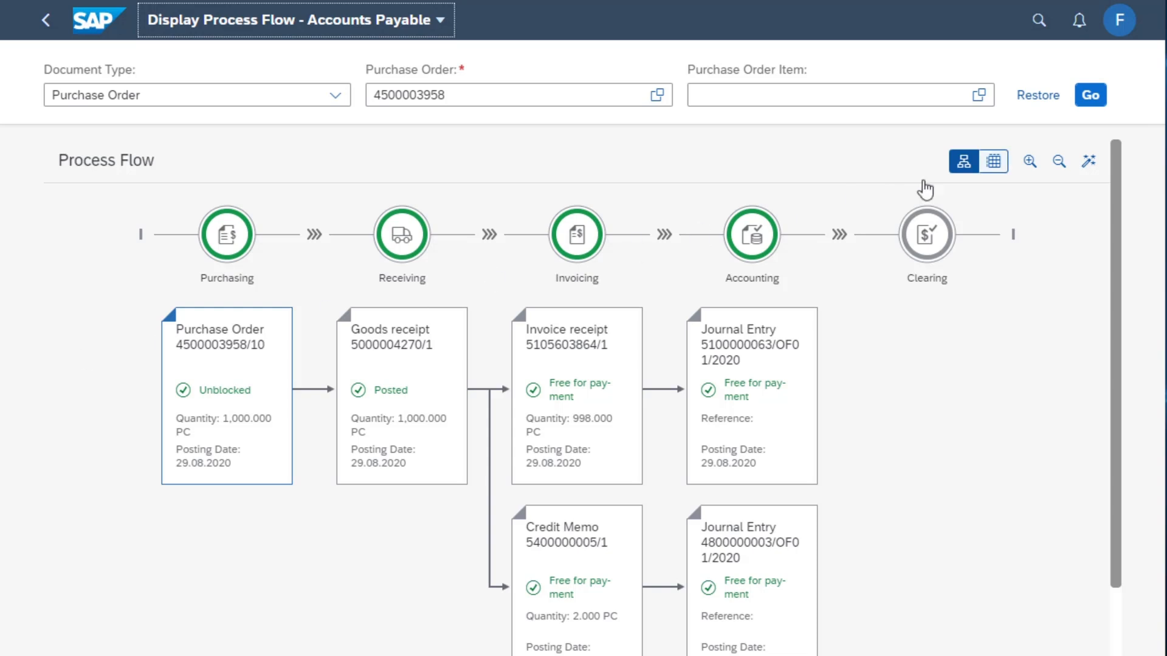
{"action": "left_click", "coordinate": [994, 162]}
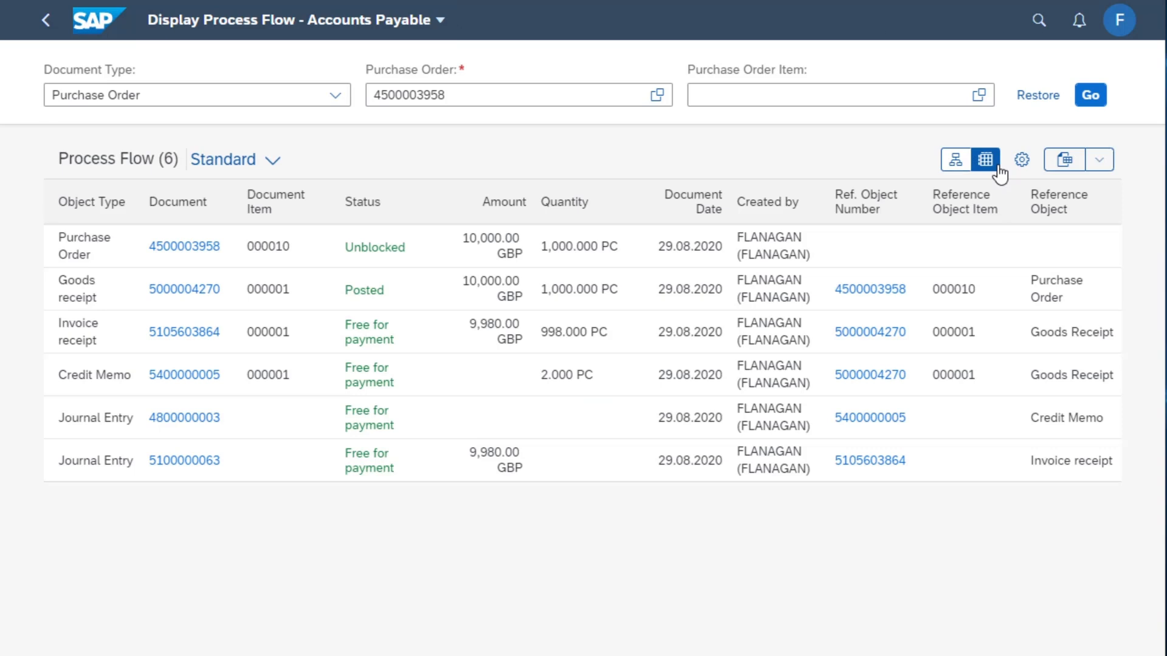
{"action": "left_click", "coordinate": [955, 160]}
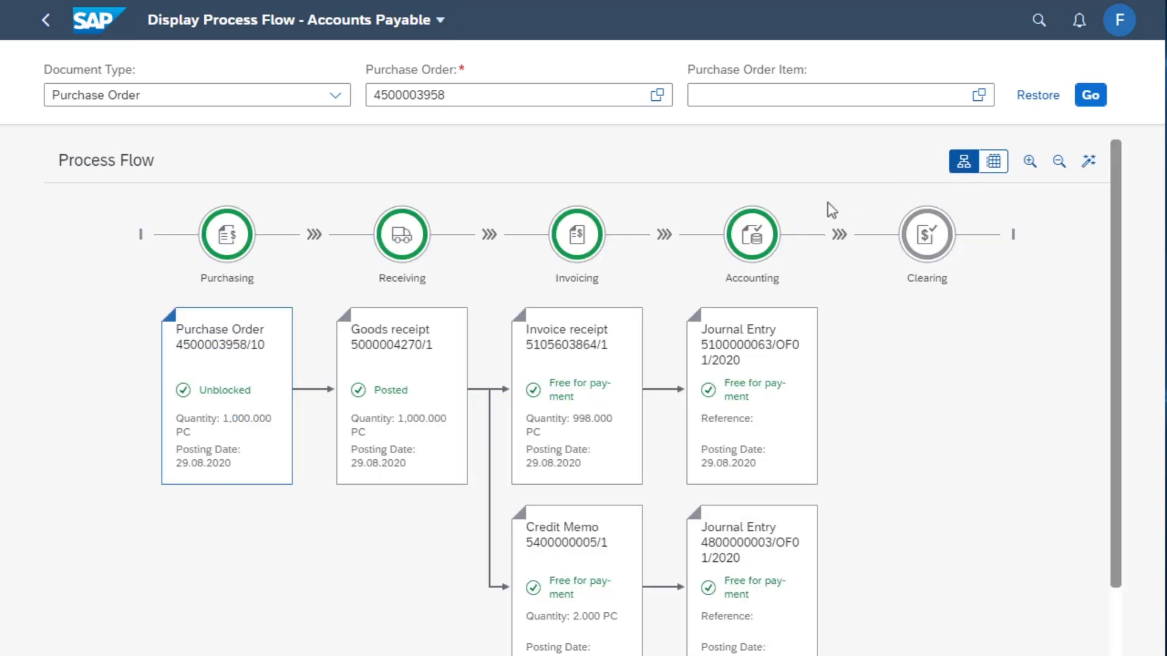
{"action": "scroll", "coordinate": [77, 474], "scroll_direction": "down", "scroll_amount": 1}
{"action": "key", "text": "alt+Left"}
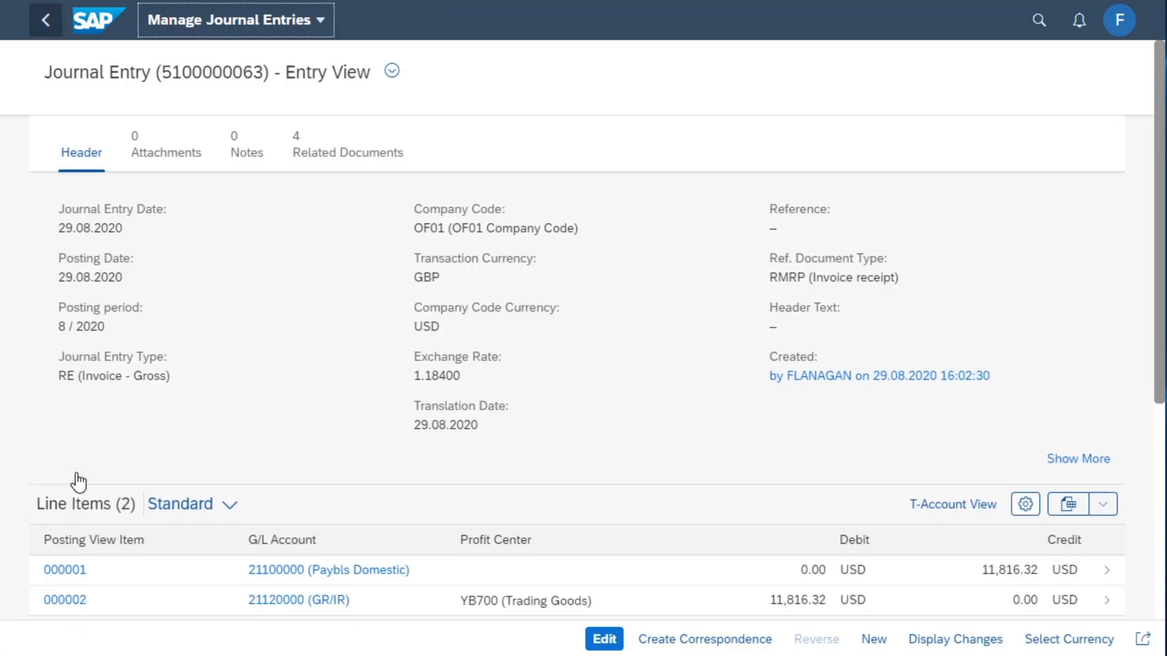
Open the journal entry's related documents and expand the hierarchy down to the goods receipt accounting document
{"action": "left_click", "coordinate": [350, 155]}
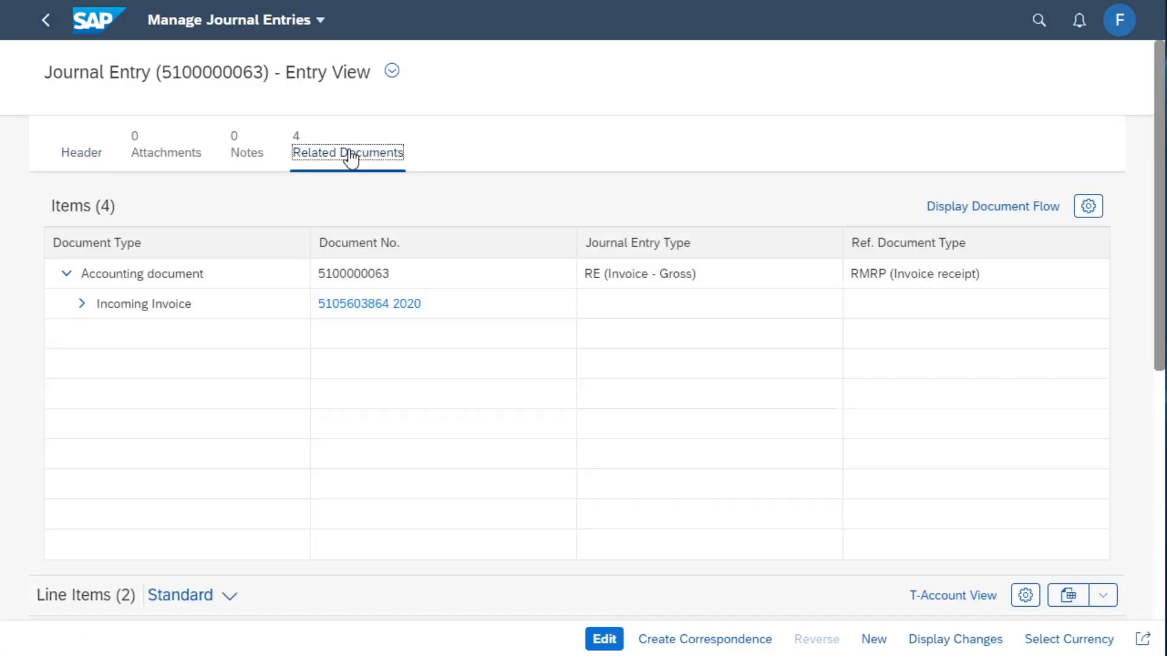
{"action": "left_click", "coordinate": [79, 304]}
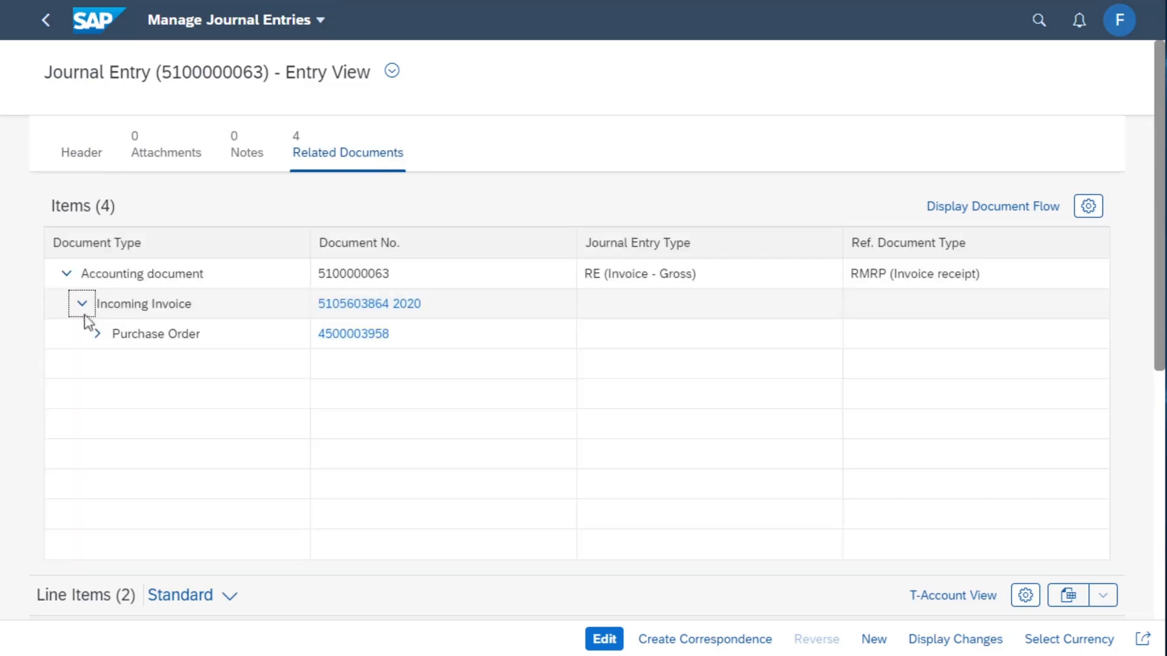
{"action": "left_click", "coordinate": [96, 333]}
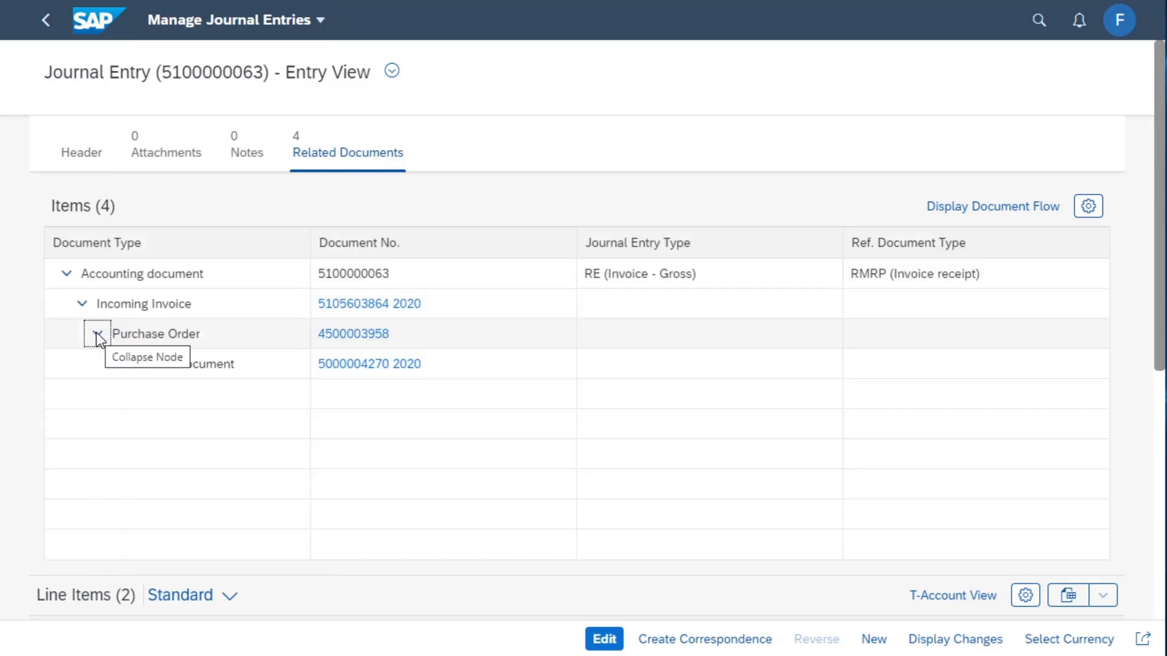
{"action": "left_click", "coordinate": [113, 364]}
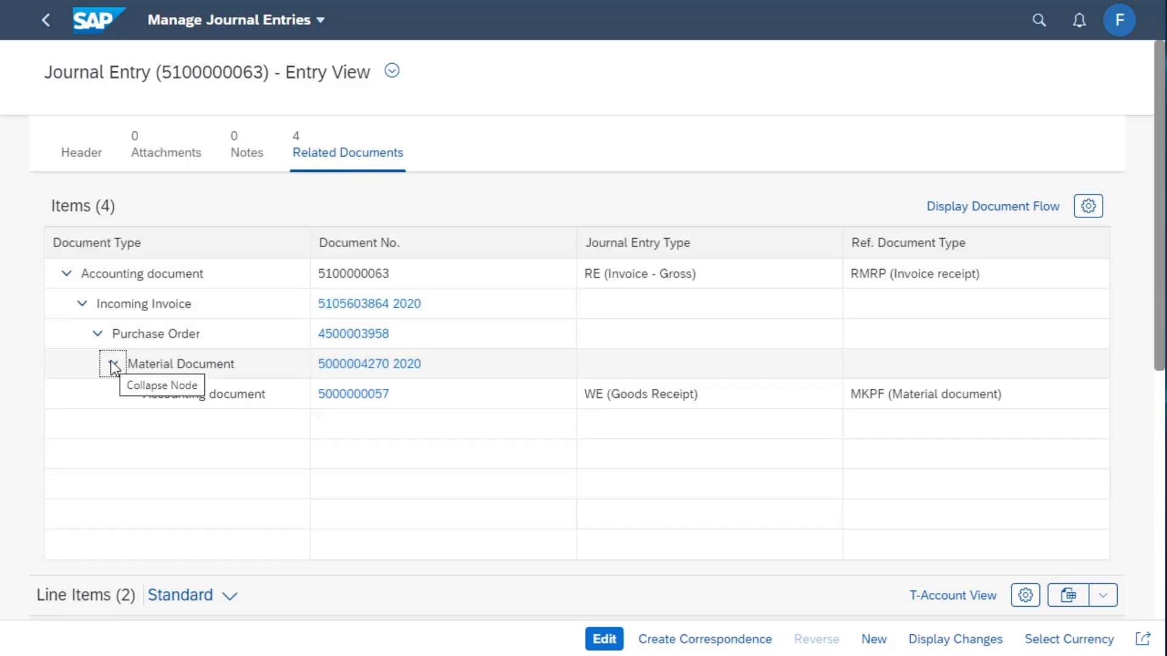
{"action": "left_click", "coordinate": [358, 396]}
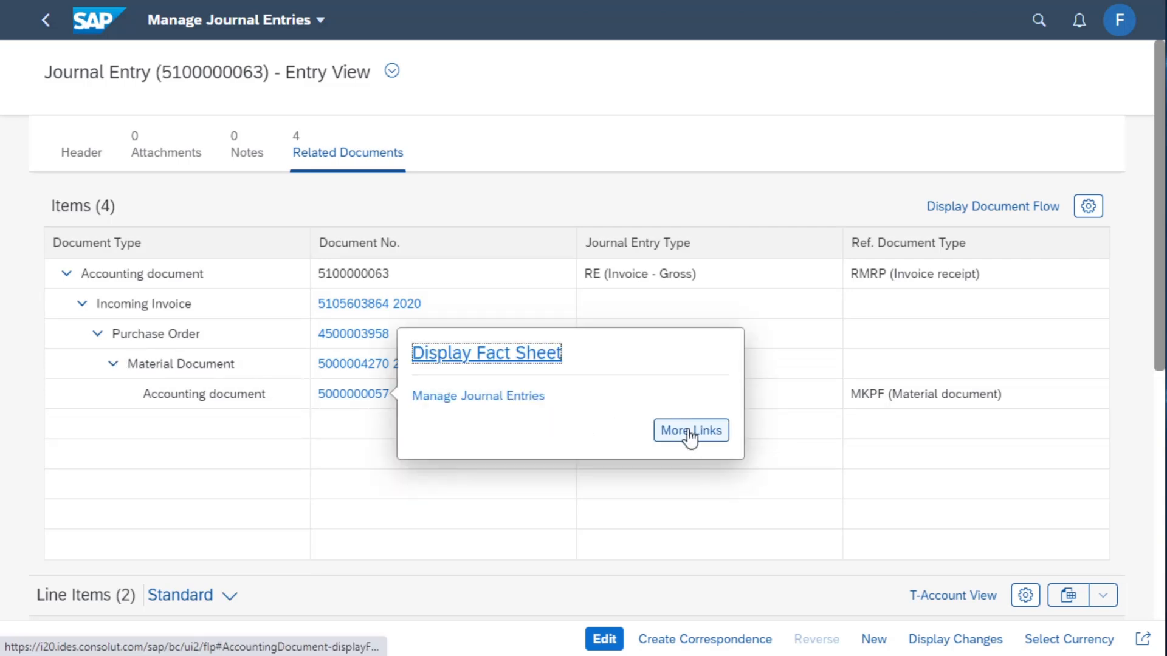
{"action": "left_click", "coordinate": [689, 431]}
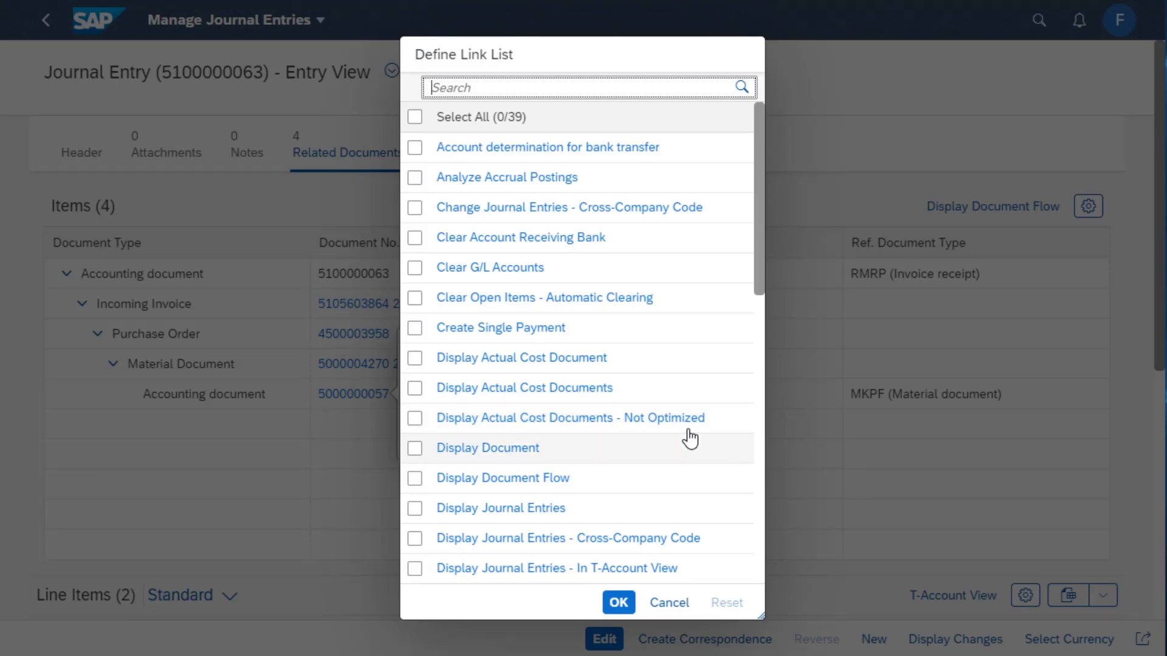
{"action": "left_click", "coordinate": [415, 480]}
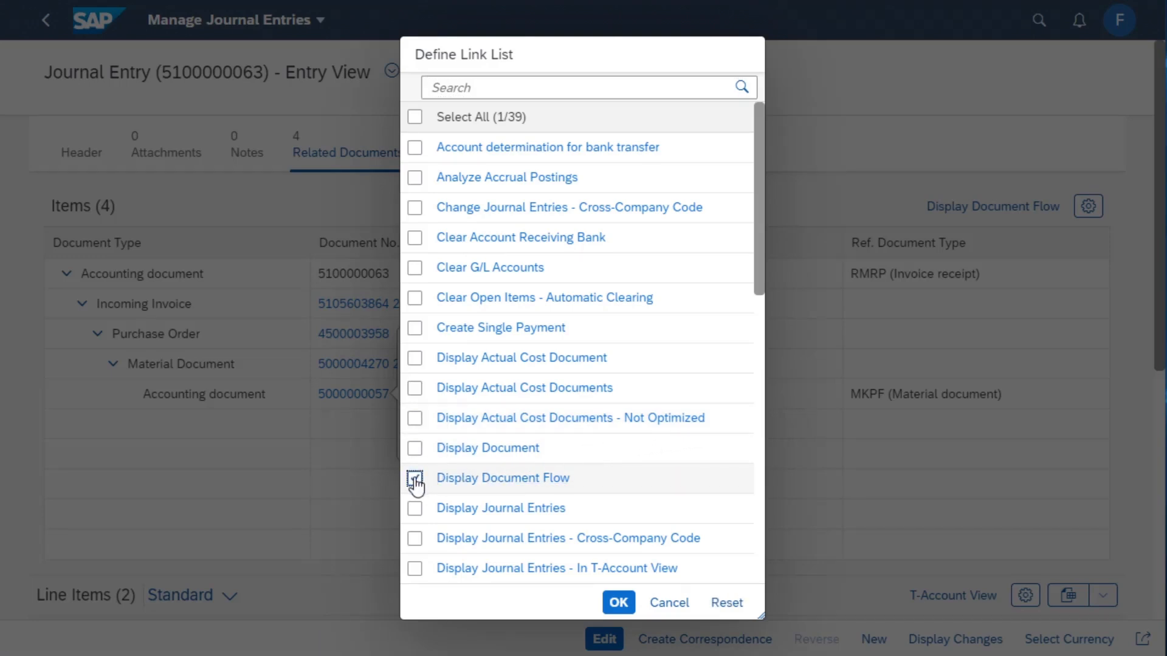
{"action": "left_click", "coordinate": [618, 602]}
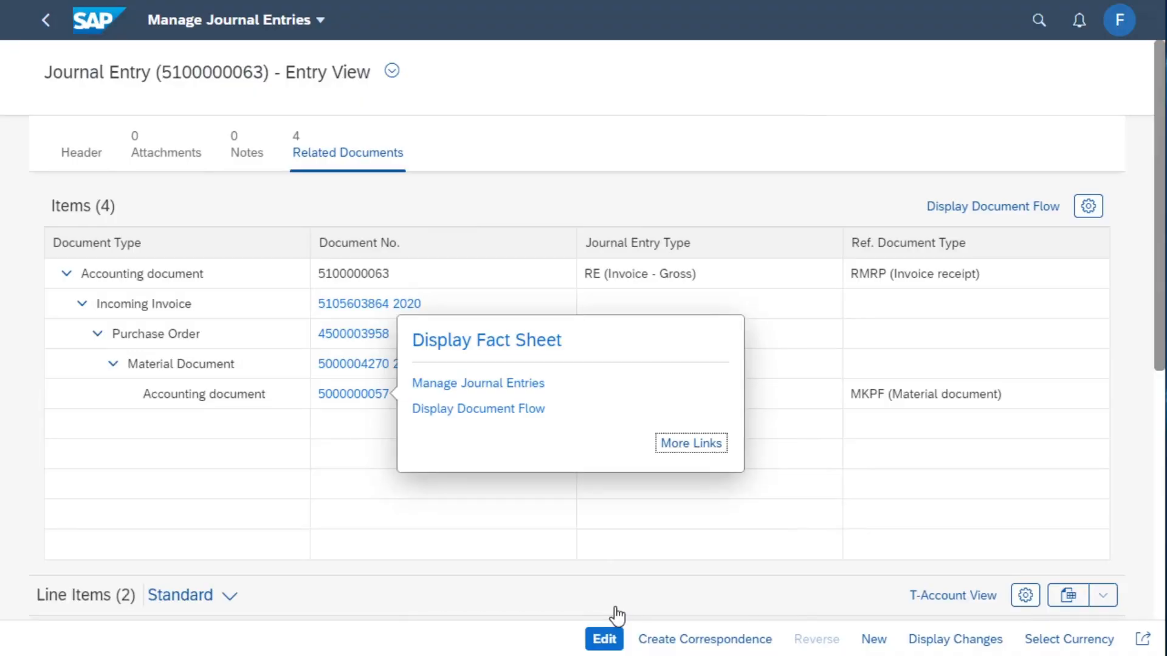
{"action": "left_click", "coordinate": [467, 414]}
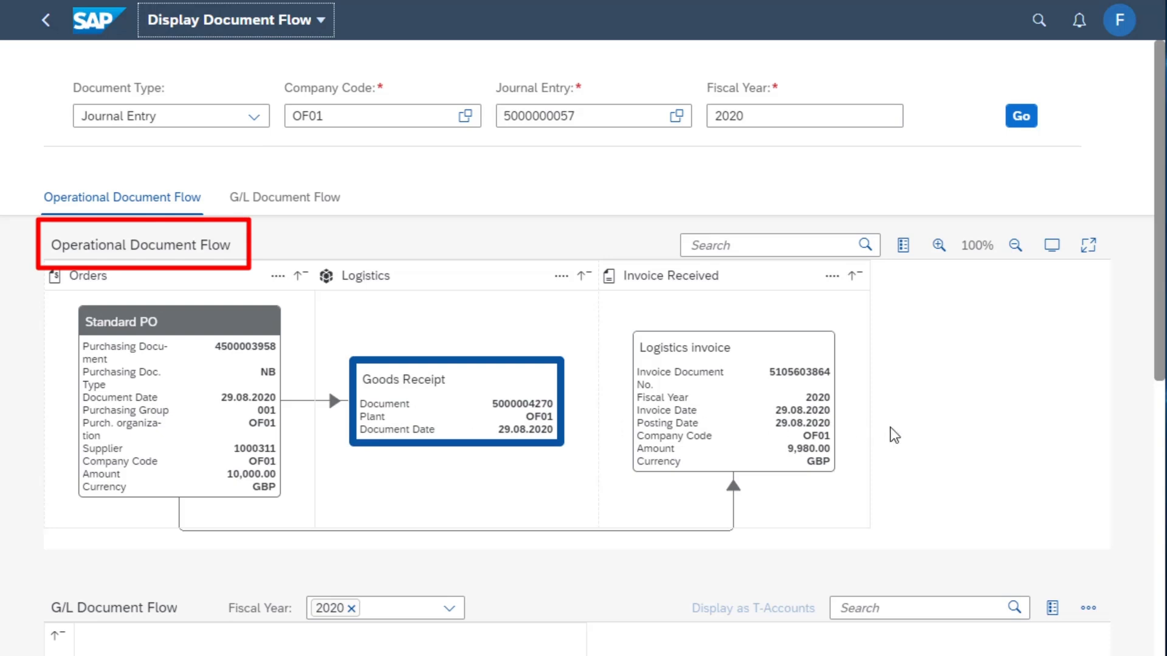
{"action": "scroll", "coordinate": [893, 434], "scroll_direction": "down", "scroll_amount": 3}
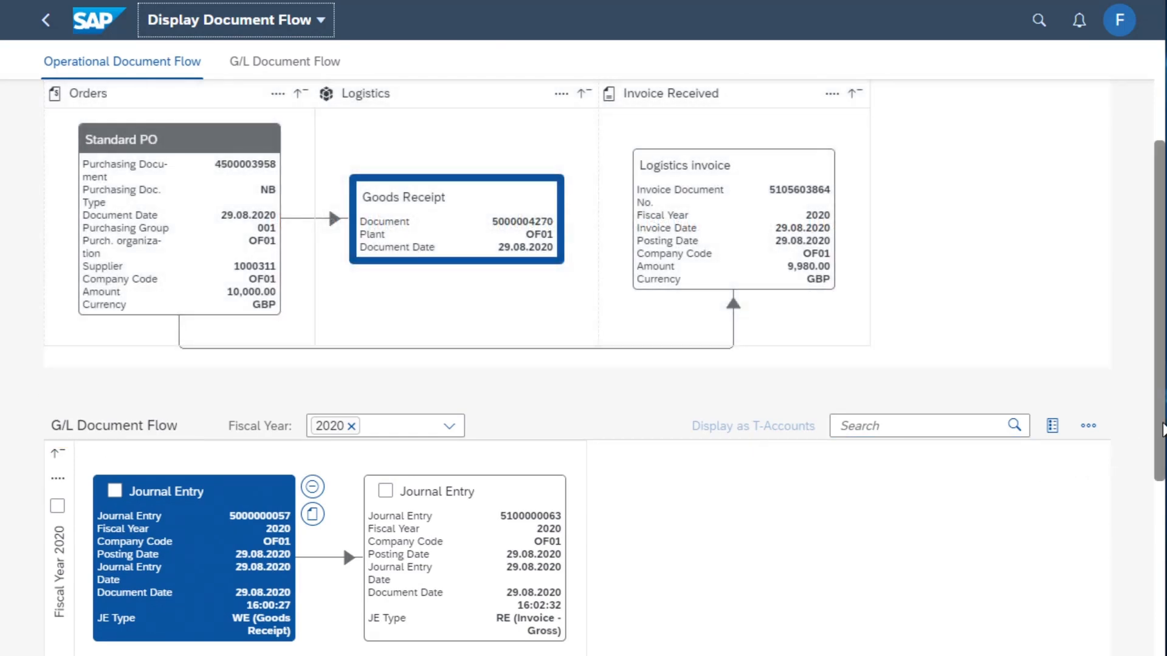
{"action": "scroll", "coordinate": [1161, 429], "scroll_direction": "down", "scroll_amount": 1}
{"action": "scroll", "coordinate": [1162, 430], "scroll_direction": "up", "scroll_amount": 2}
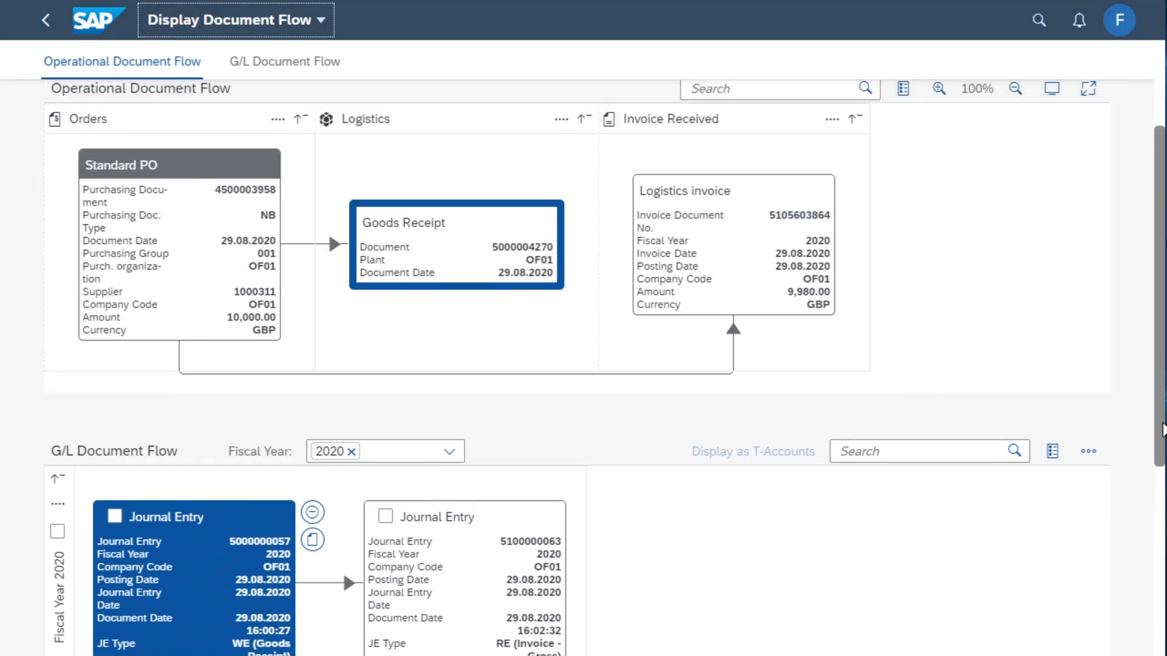
{"action": "scroll", "coordinate": [1162, 474], "scroll_direction": "down", "scroll_amount": 3}
{"action": "scroll", "coordinate": [1162, 474], "scroll_direction": "down", "scroll_amount": 3}
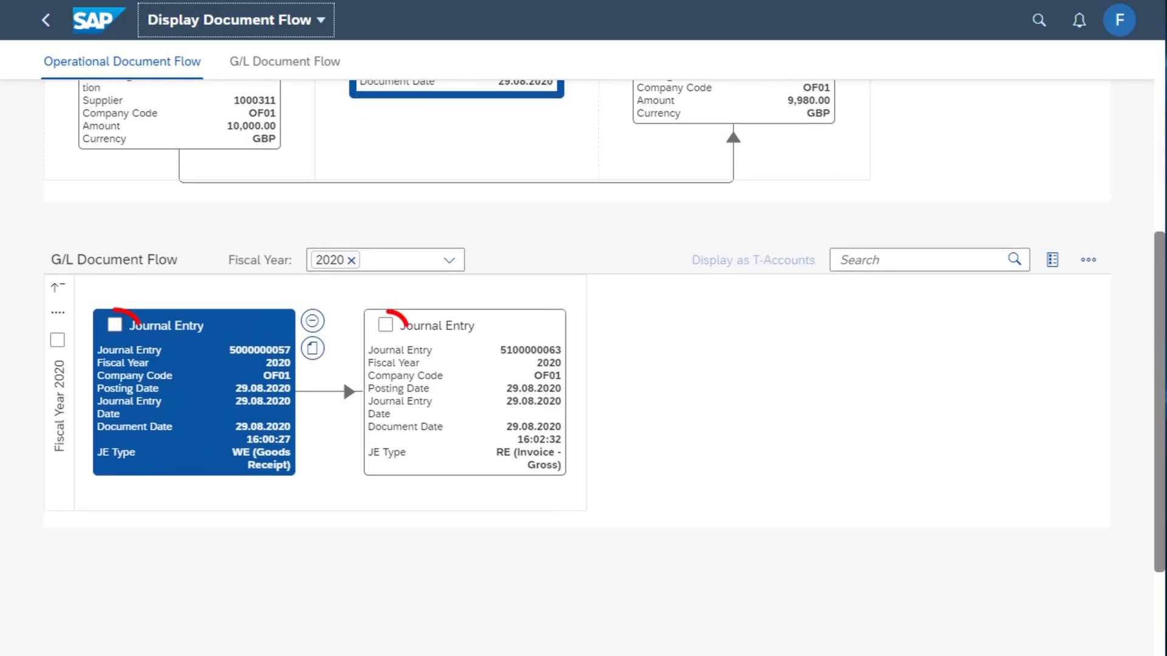
Select both journal entries in the G/L document flow and display them as T-accounts
{"action": "left_click", "coordinate": [114, 324]}
{"action": "left_click", "coordinate": [385, 325]}
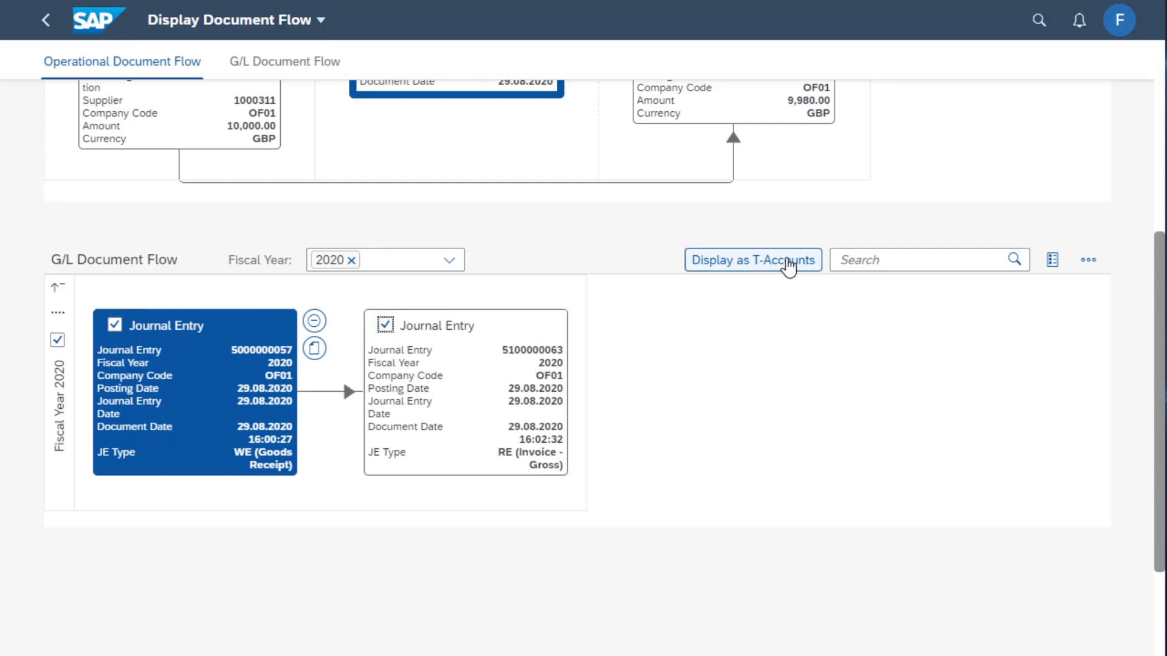
{"action": "left_click", "coordinate": [788, 261]}
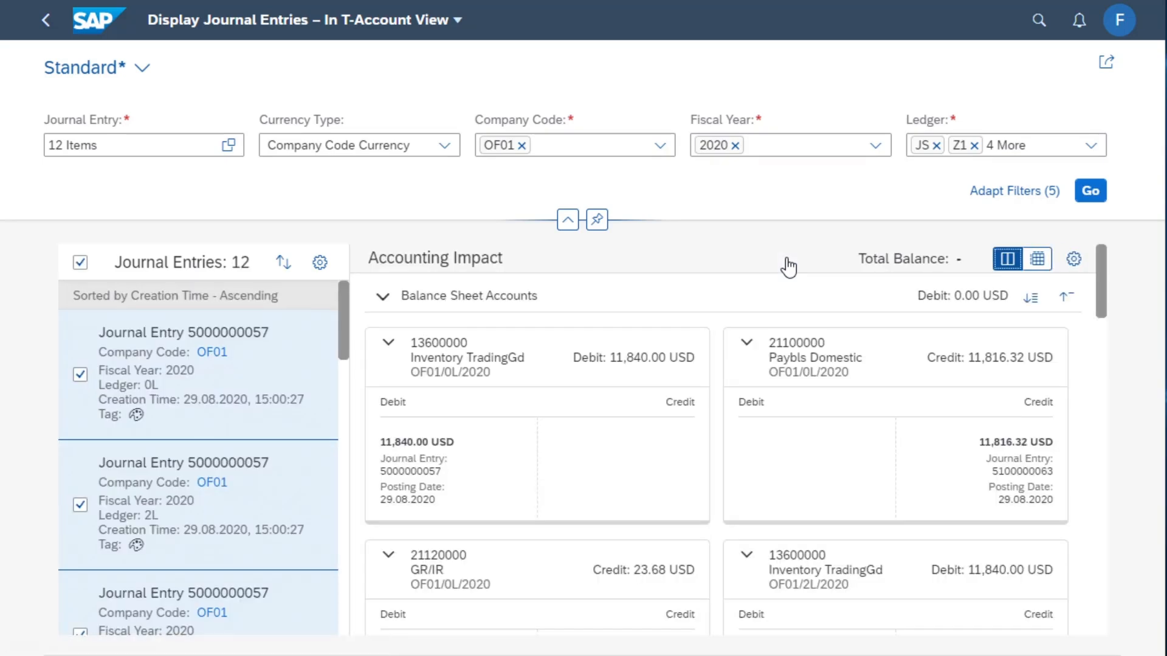
Restrict the ledger filter to 0L only and refresh the T-account view
{"action": "left_click", "coordinate": [974, 145]}
{"action": "left_click", "coordinate": [1035, 145]}
{"action": "left_click", "coordinate": [997, 145]}
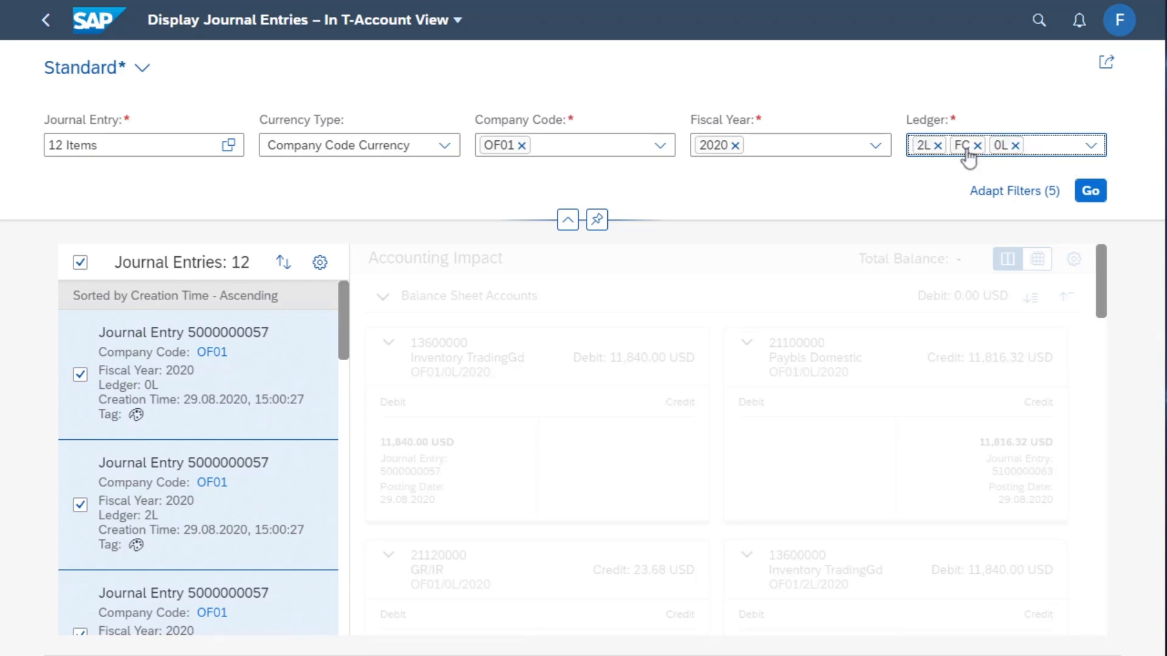
{"action": "left_click", "coordinate": [938, 146]}
{"action": "left_click", "coordinate": [937, 146]}
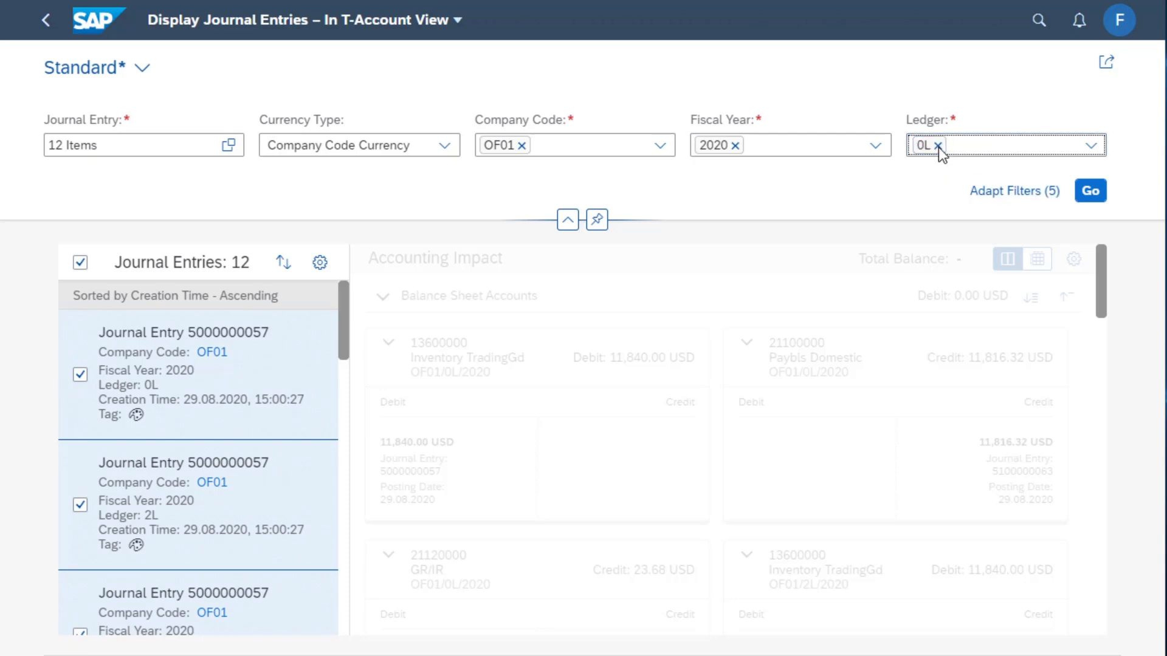
{"action": "left_click", "coordinate": [1092, 192]}
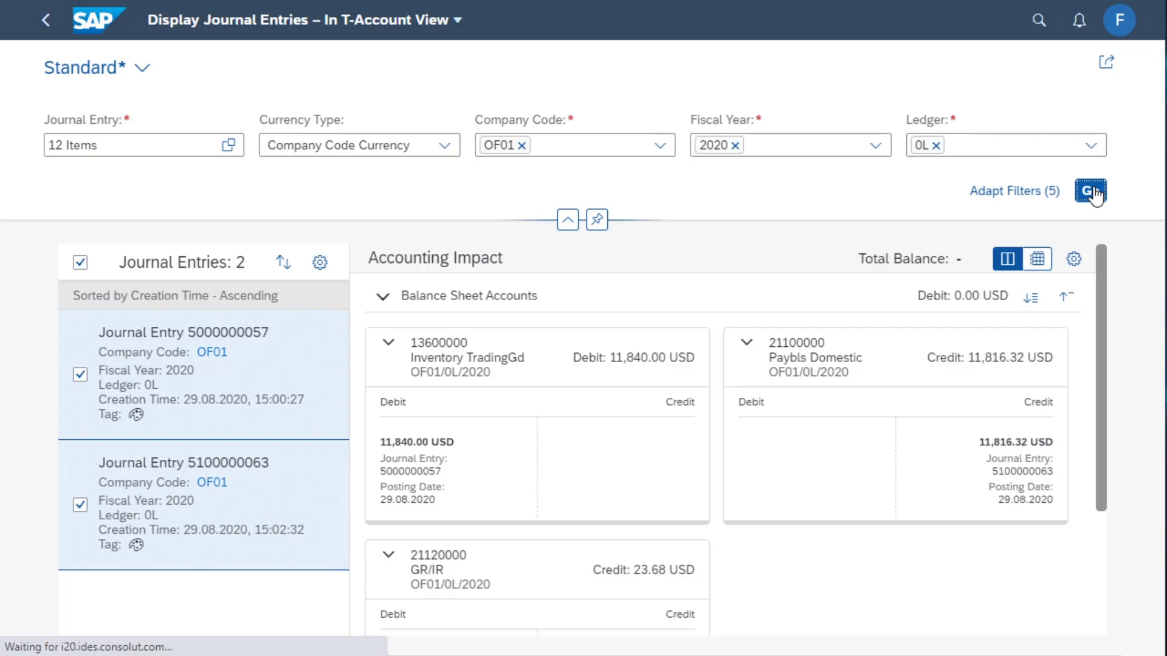
Collapse the filter header and examine the T-accounts at different zoom levels
{"action": "left_click", "coordinate": [568, 220]}
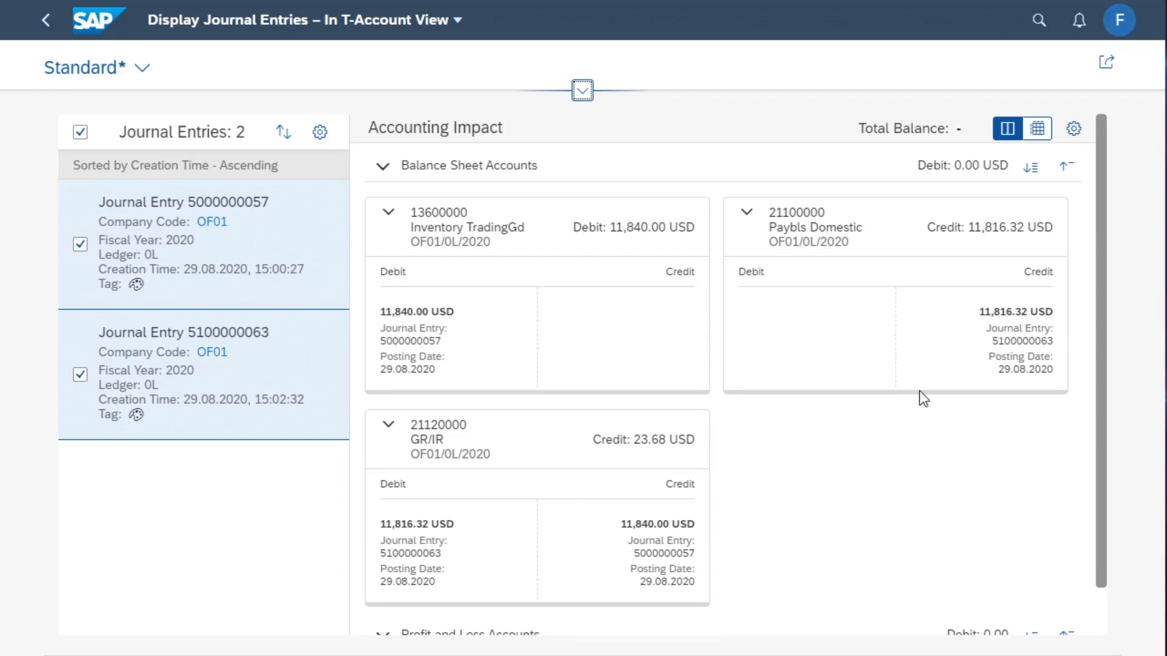
{"action": "key", "text": "ctrl+minus"}
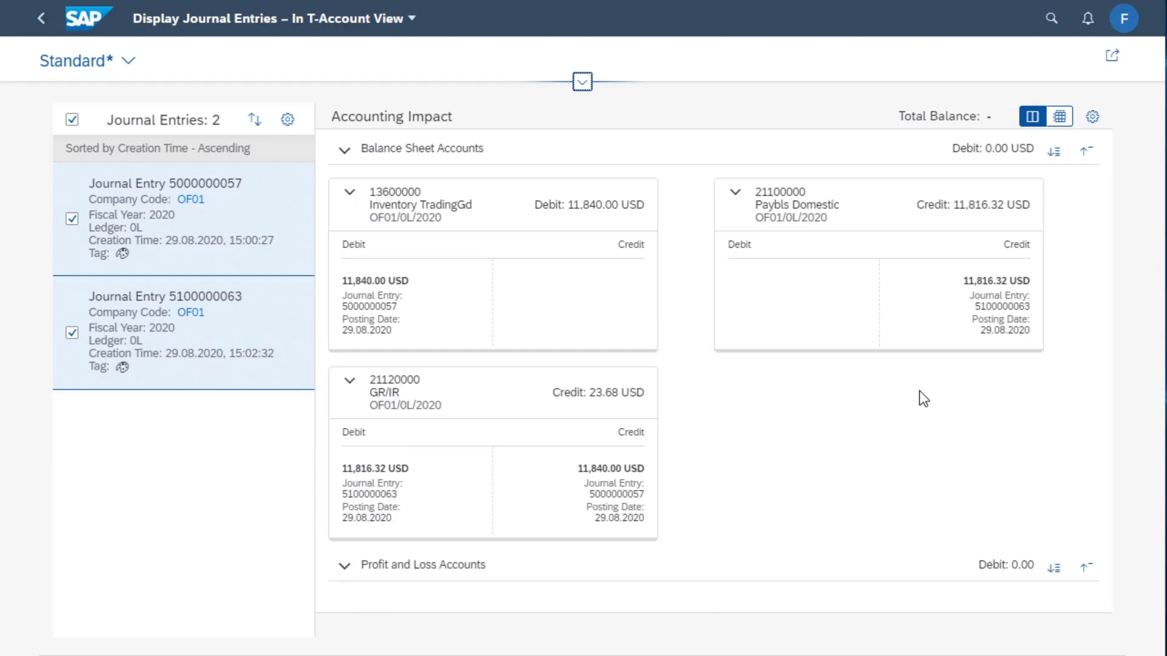
{"action": "key", "text": "ctrl+minus"}
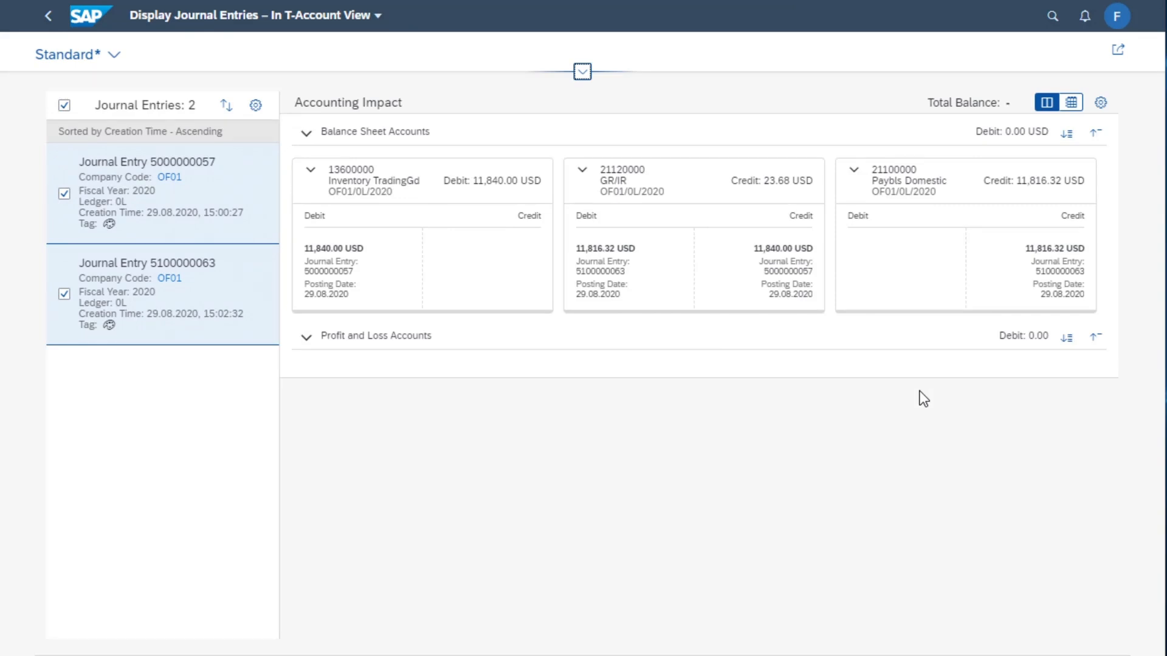
{"action": "key", "text": "ctrl+plus"}
{"action": "key", "text": "ctrl+plus"}
{"action": "key", "text": "ctrl+plus"}
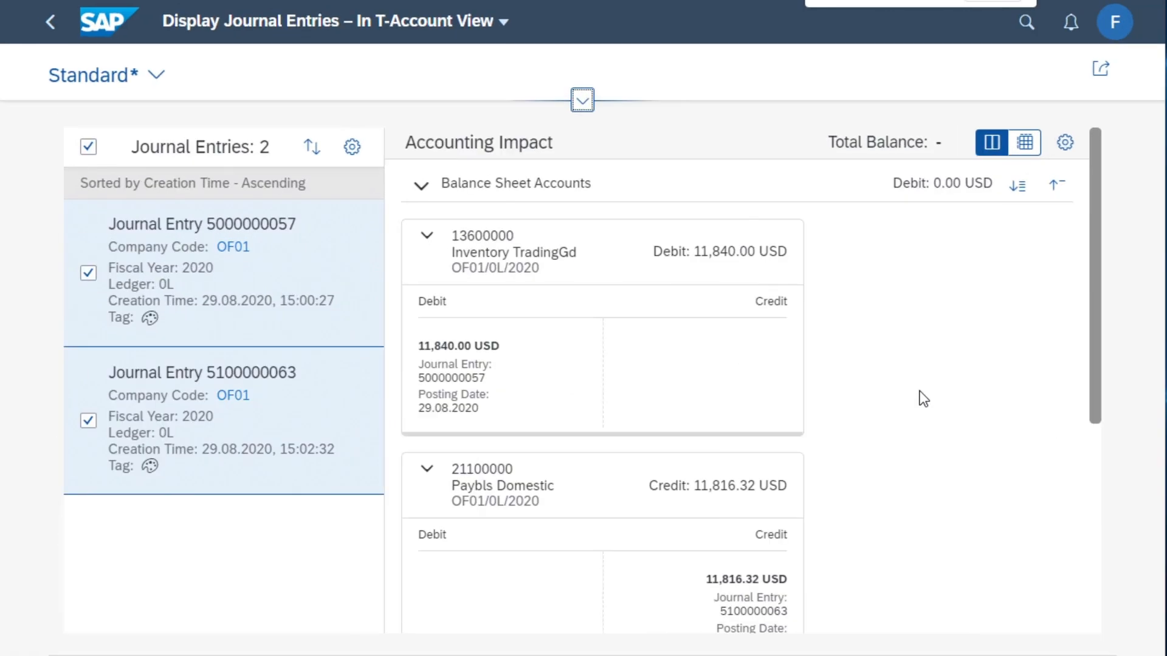
{"action": "key", "text": "ctrl+minus"}
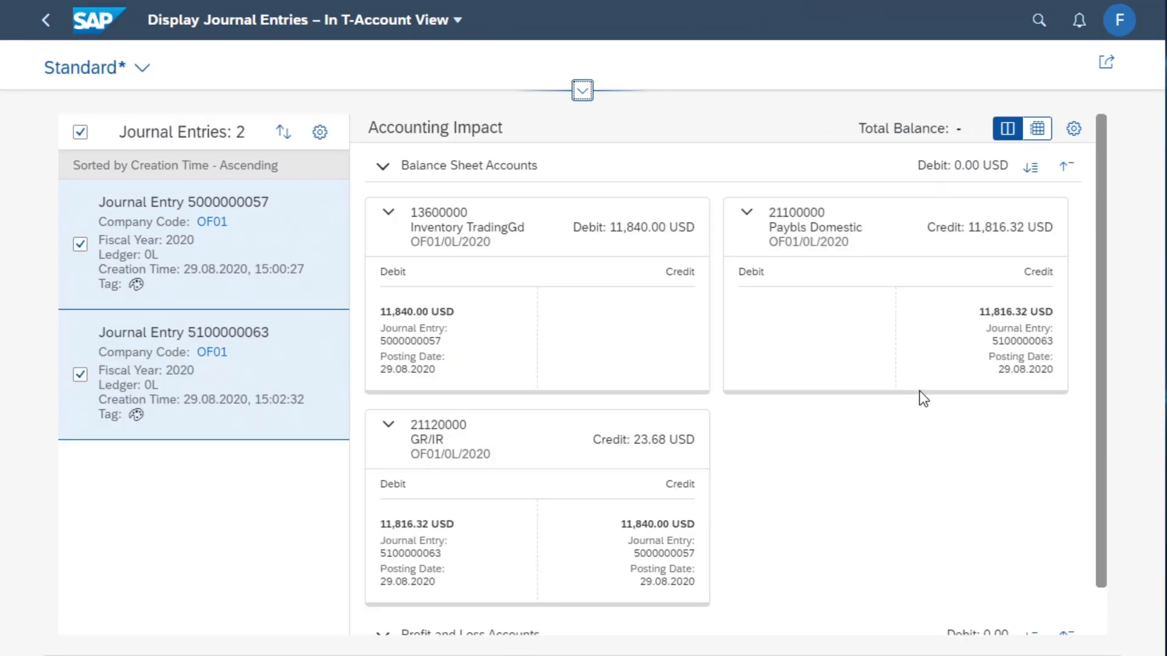
{"action": "key", "text": "ctrl+minus"}
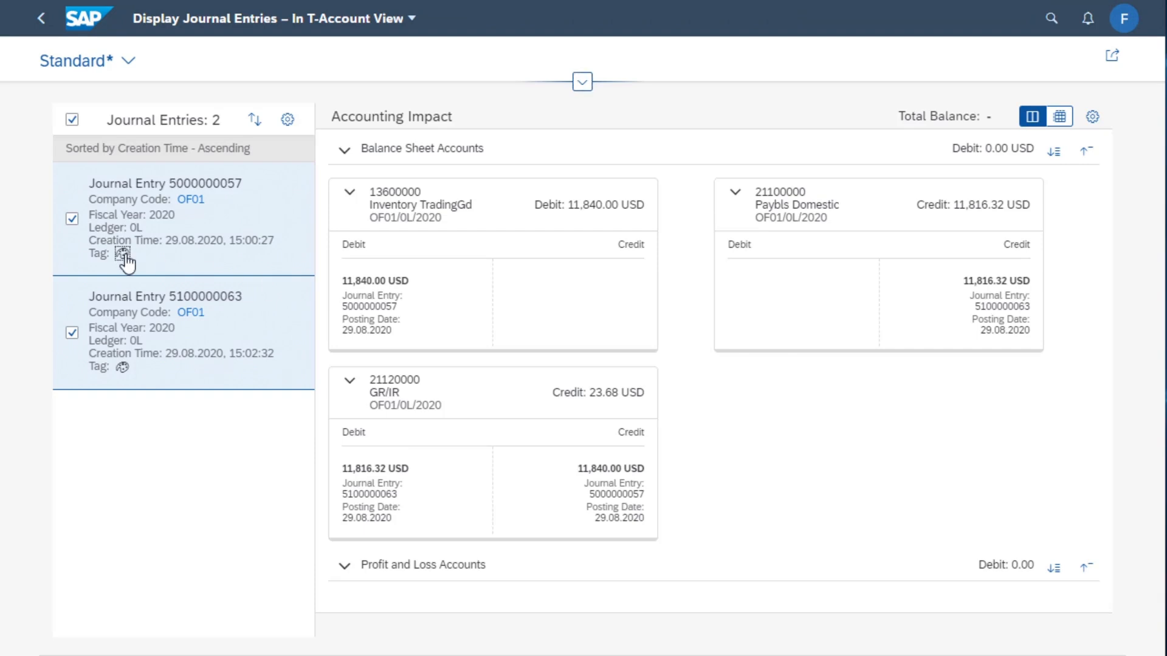
{"action": "left_click", "coordinate": [122, 253]}
{"action": "left_click", "coordinate": [133, 298]}
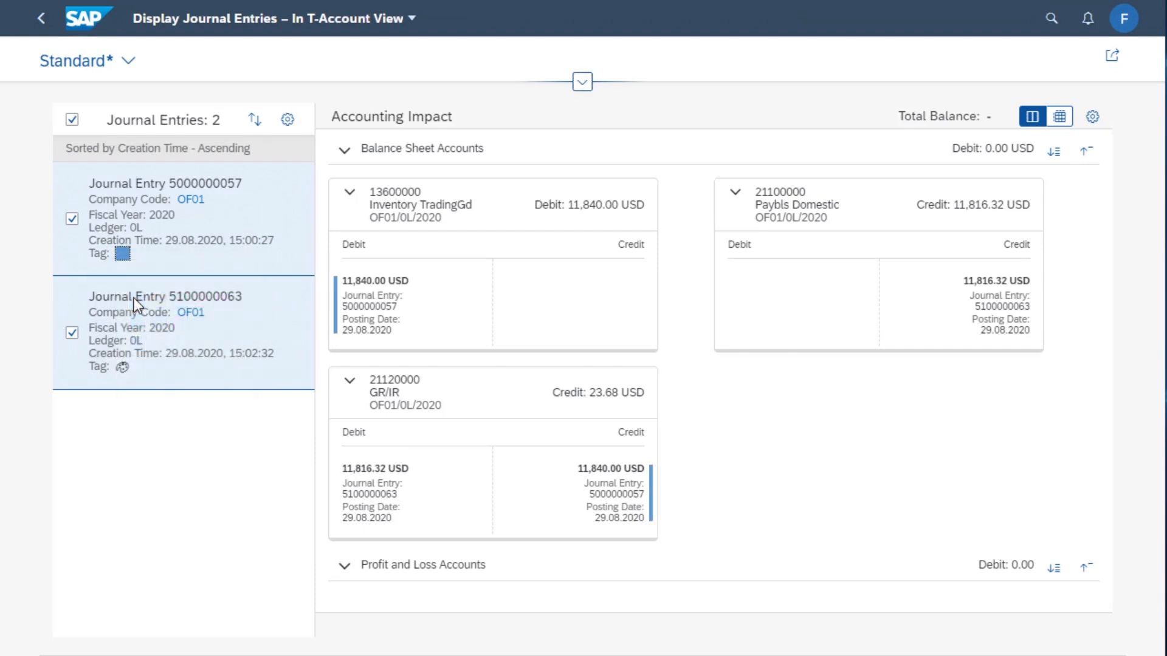
{"action": "left_click", "coordinate": [122, 367]}
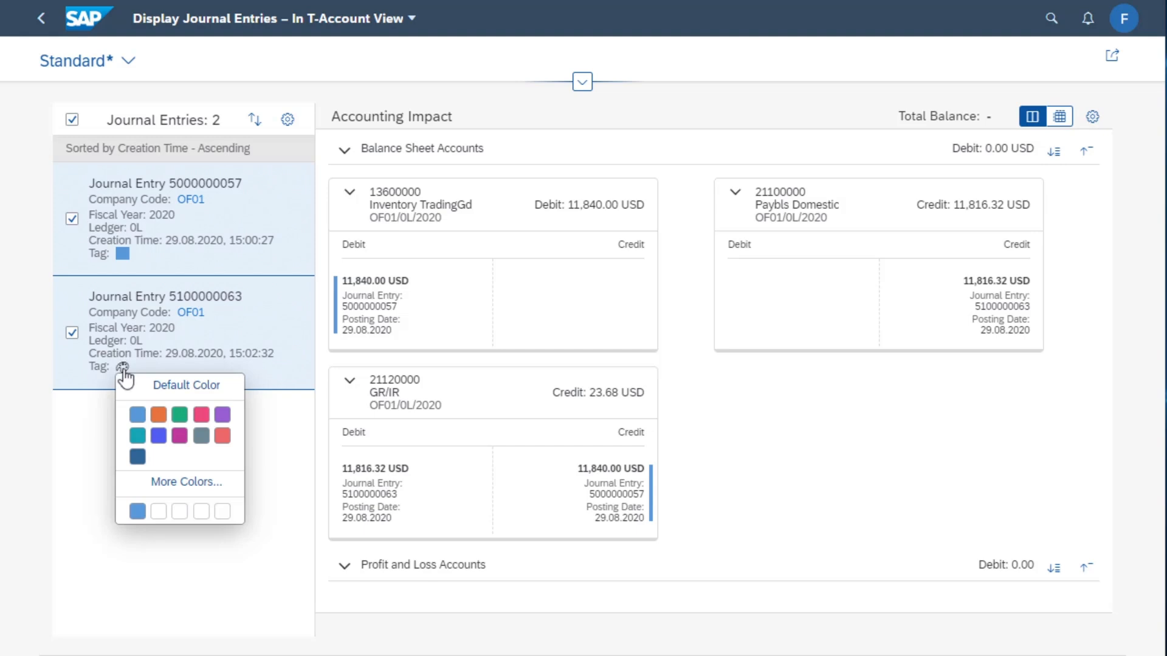
{"action": "left_click", "coordinate": [159, 414]}
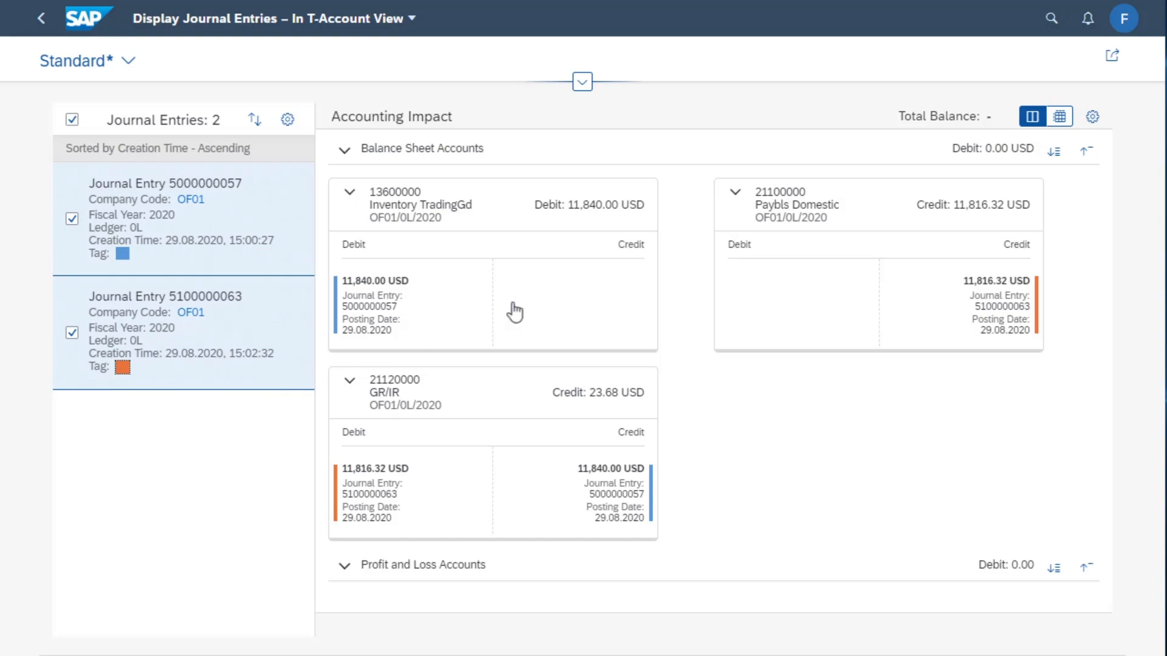
Add Document Type Name to the T-account display options
{"action": "left_click", "coordinate": [1091, 117]}
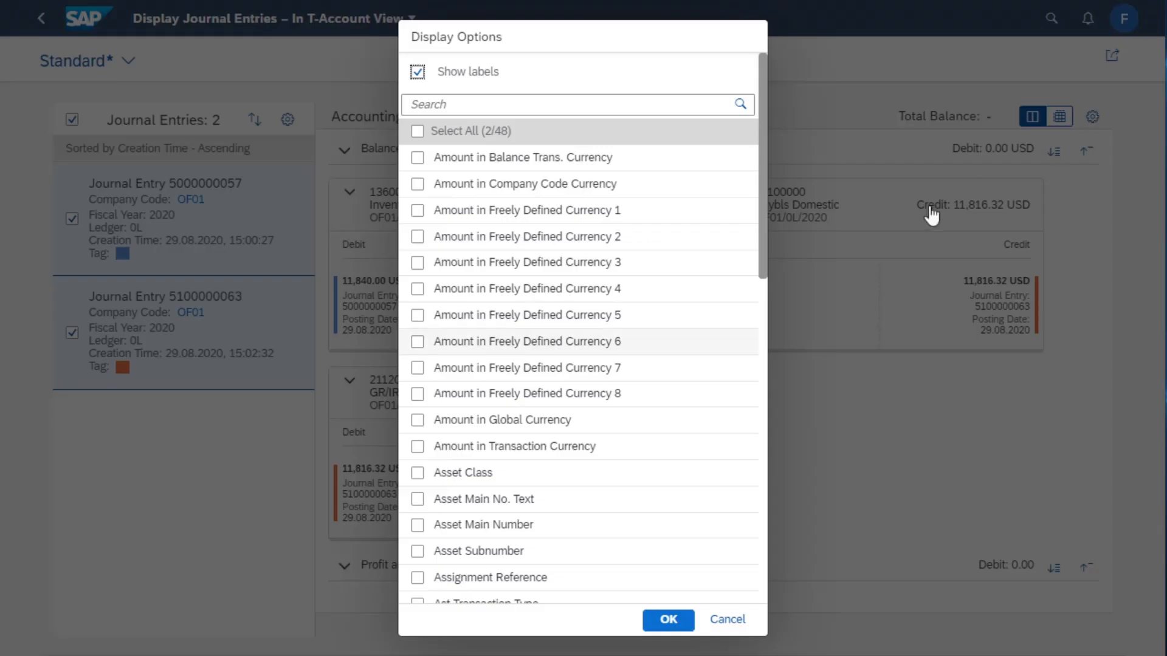
{"action": "scroll", "coordinate": [578, 410], "scroll_direction": "down", "scroll_amount": 1}
{"action": "scroll", "coordinate": [578, 410], "scroll_direction": "down", "scroll_amount": 5}
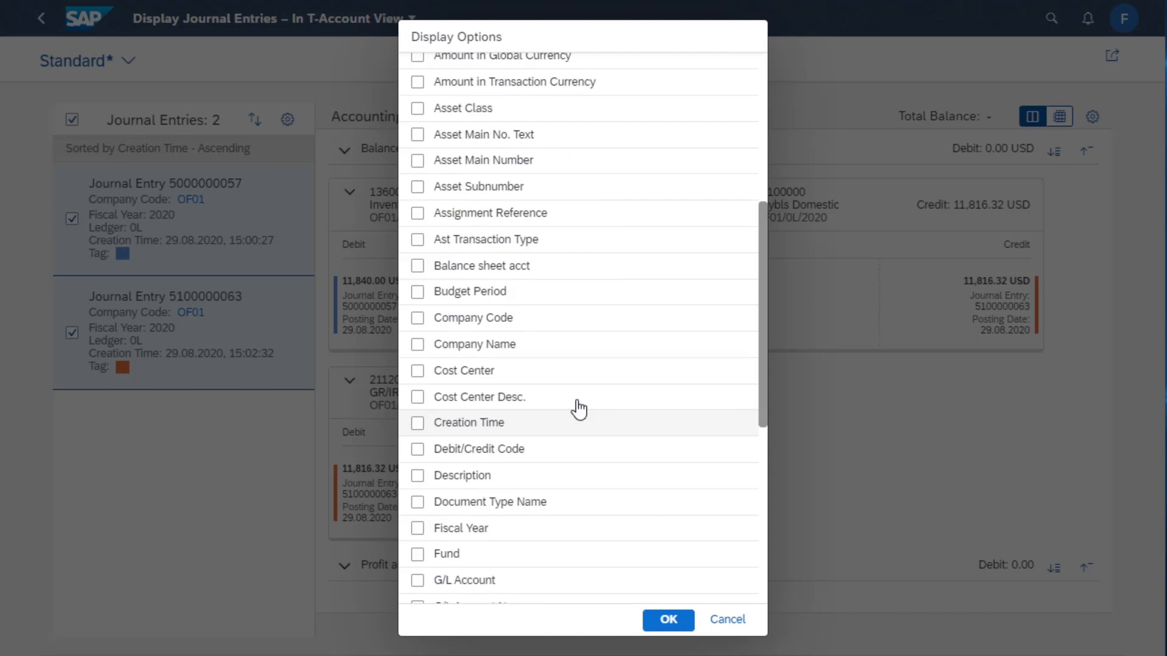
{"action": "left_click", "coordinate": [418, 503]}
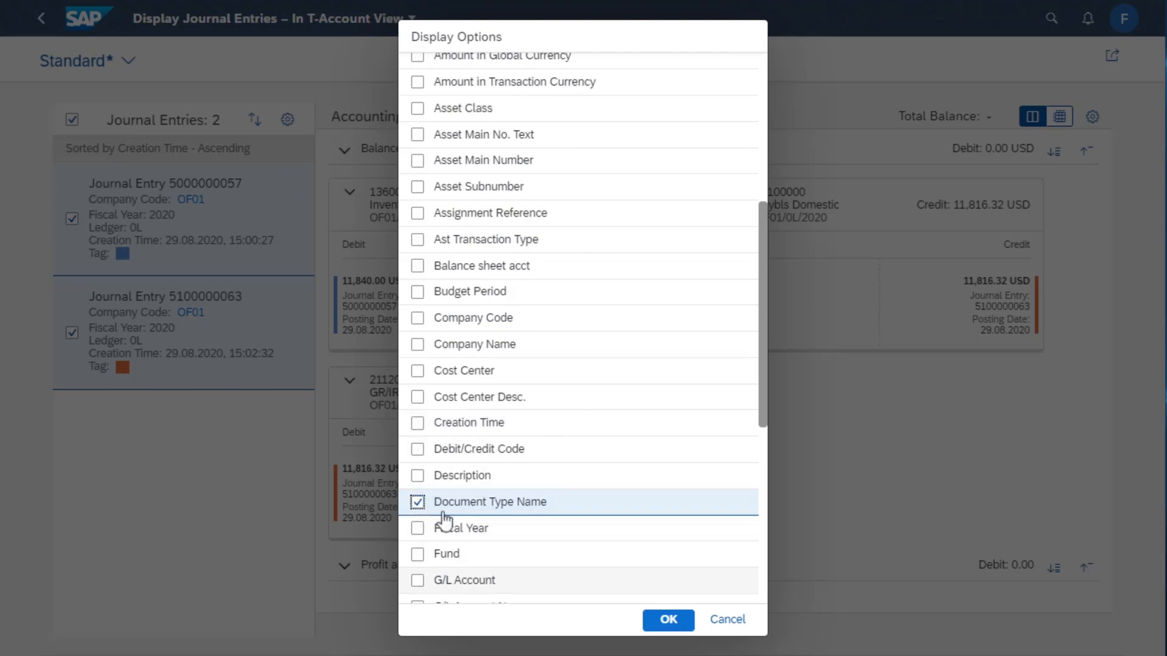
{"action": "left_click", "coordinate": [668, 619]}
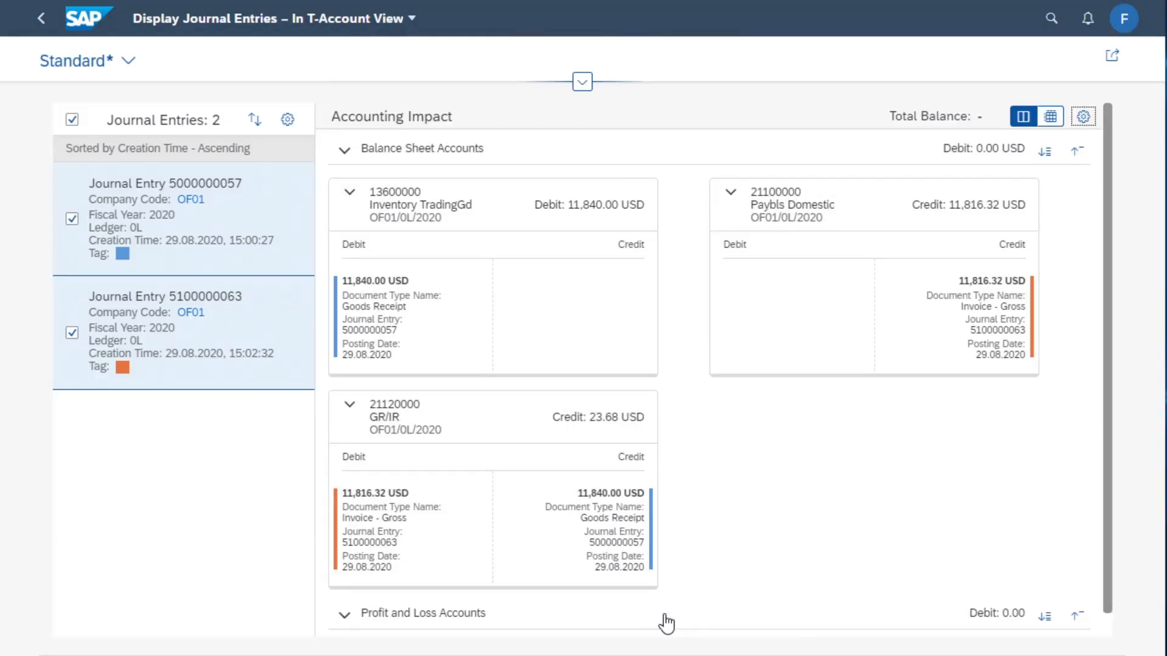
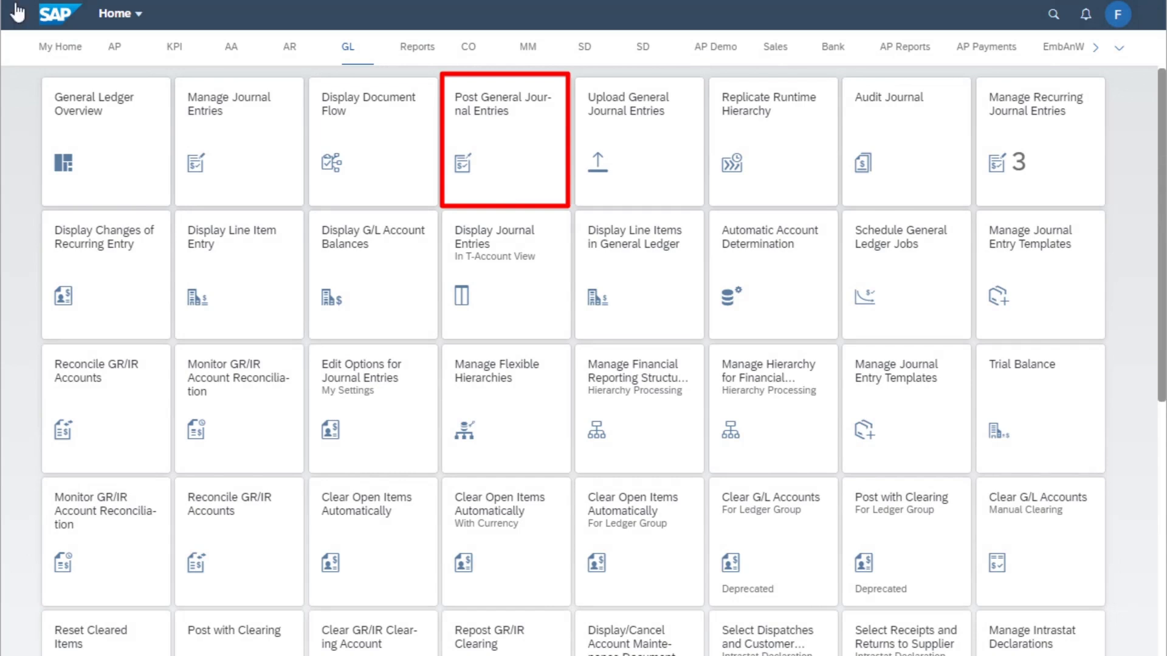
Open Post General Journal Entries and enter CORRECT ACCOUNT as the header reference
{"action": "left_click", "coordinate": [495, 145]}
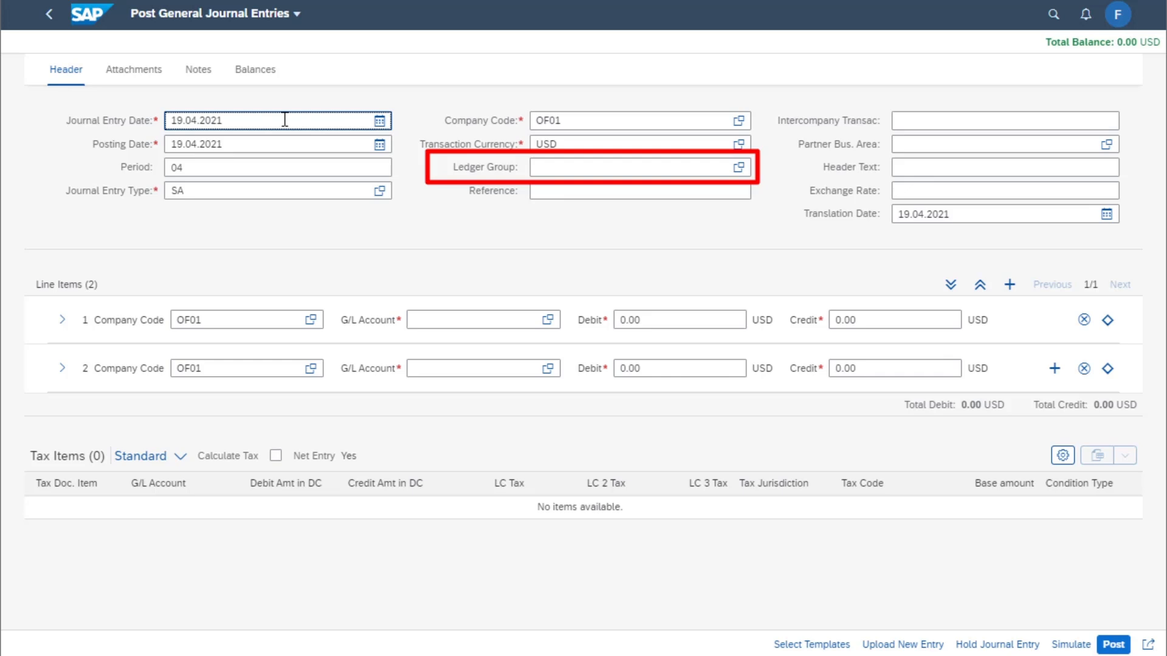
{"action": "left_click", "coordinate": [563, 195]}
{"action": "type", "text": "c"}
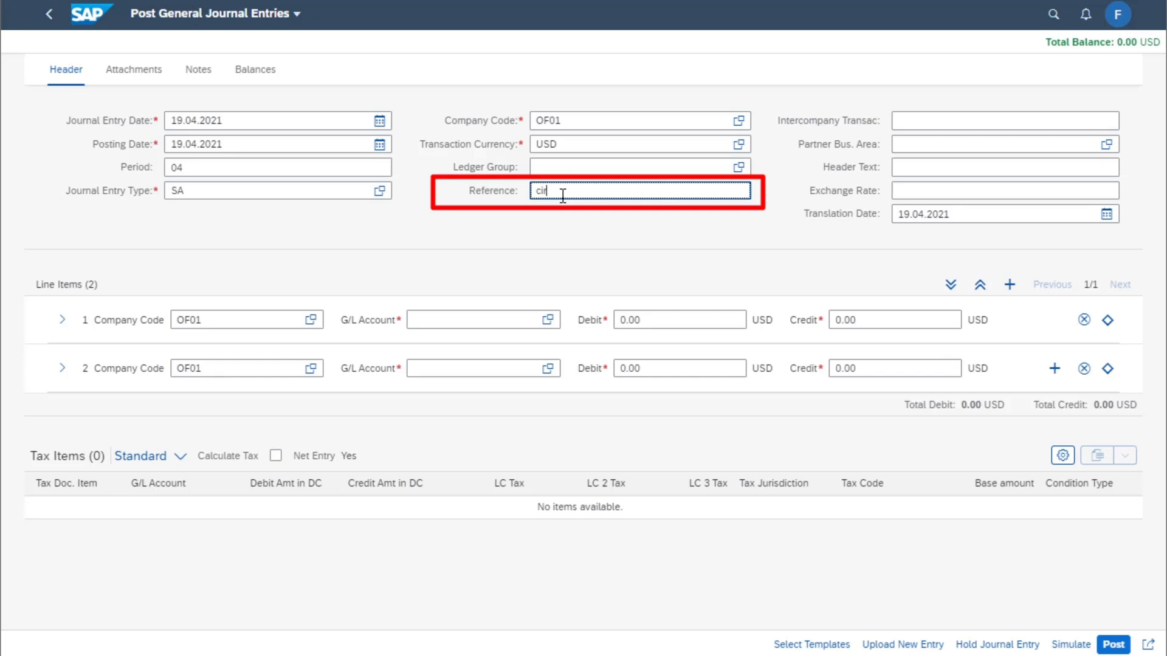
{"action": "type", "text": "orrect account"}
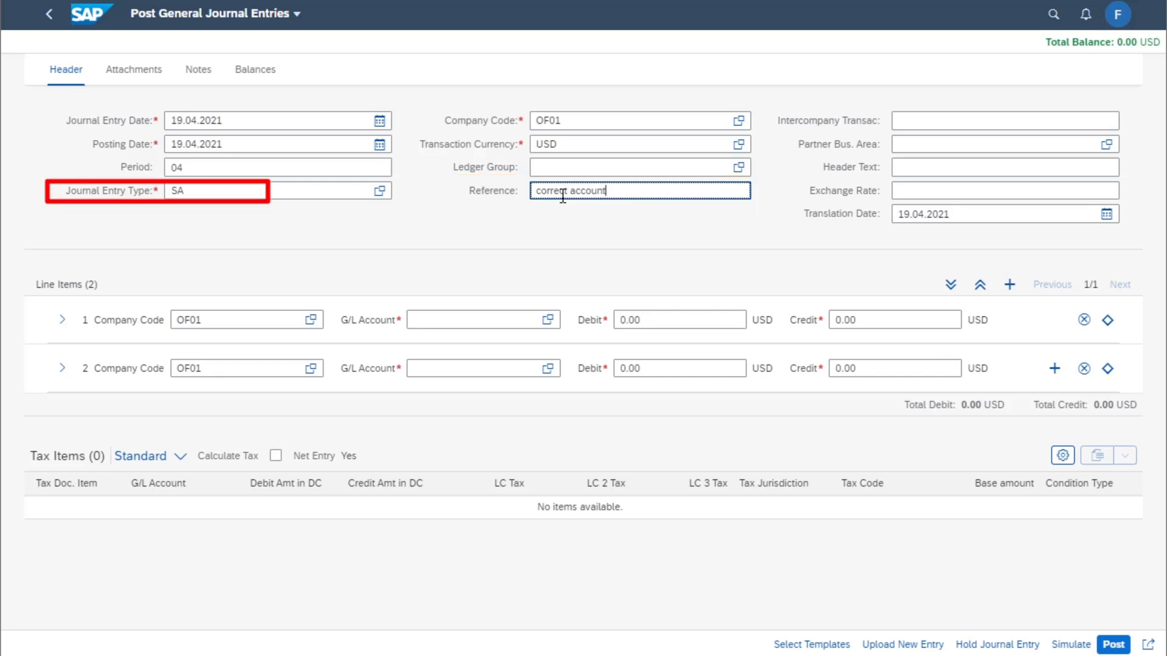
Set G/L account 65150000 on line item 1 and G/L account 65000500 on line item 2
{"action": "left_click", "coordinate": [459, 326]}
{"action": "type", "text": "65150000"}
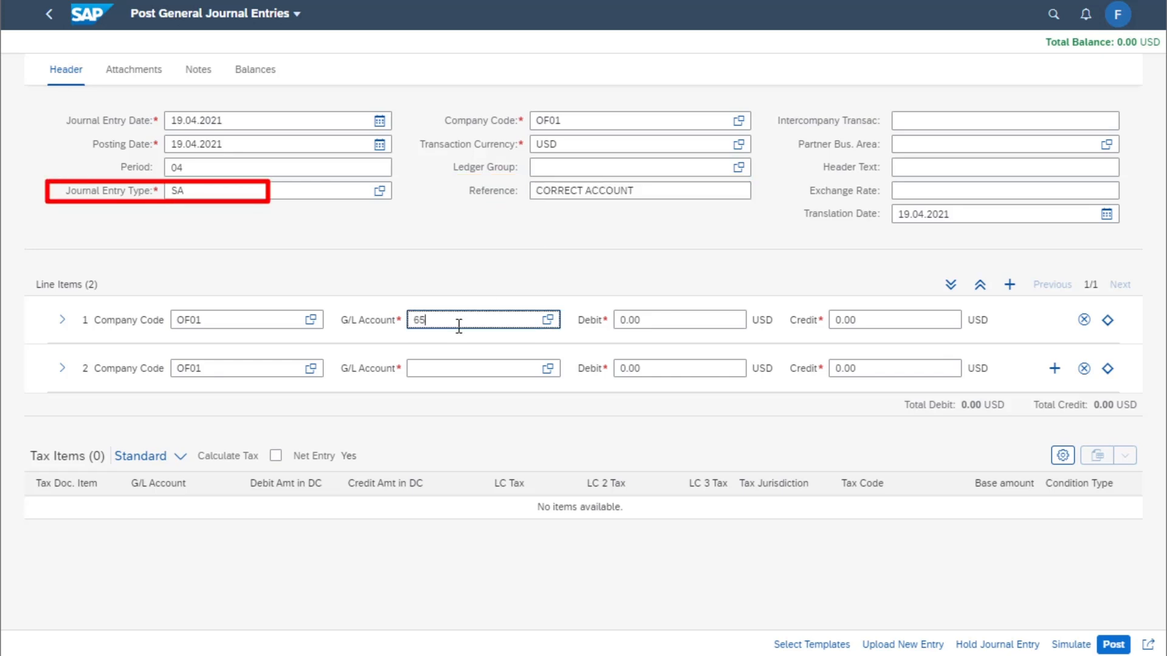
{"action": "left_click", "coordinate": [455, 369]}
{"action": "type", "text": "65050000"}
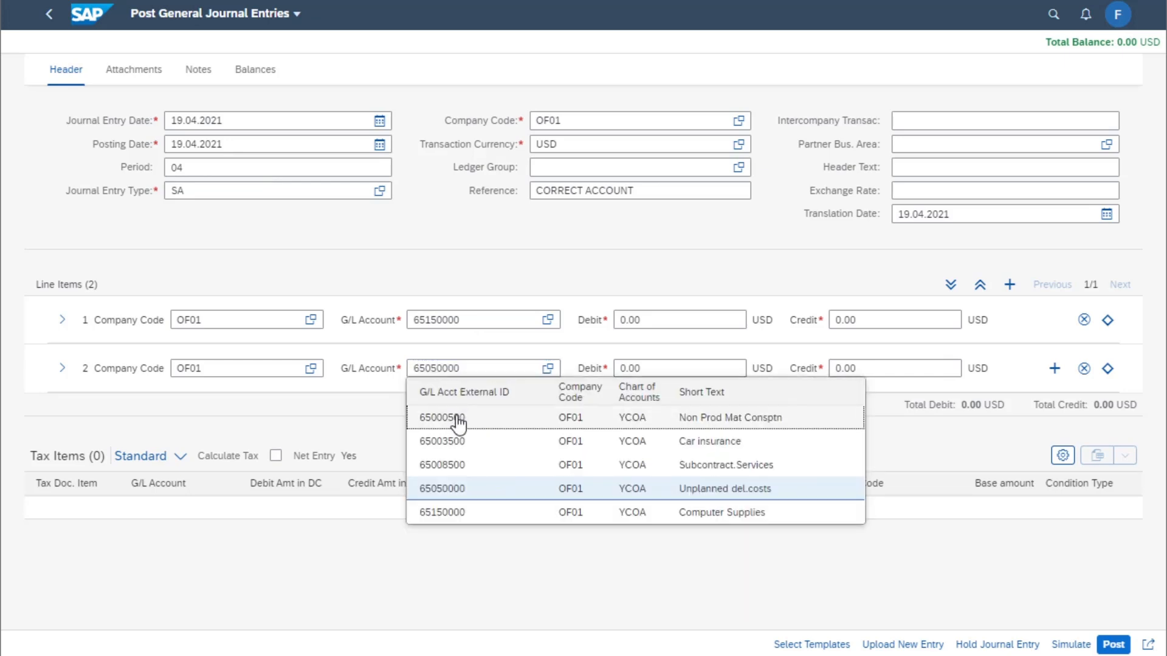
{"action": "left_click", "coordinate": [427, 417]}
Enter a debit of 100.00 USD on line item 1 and a credit of 100.00 USD on line item 2
{"action": "left_click", "coordinate": [619, 320]}
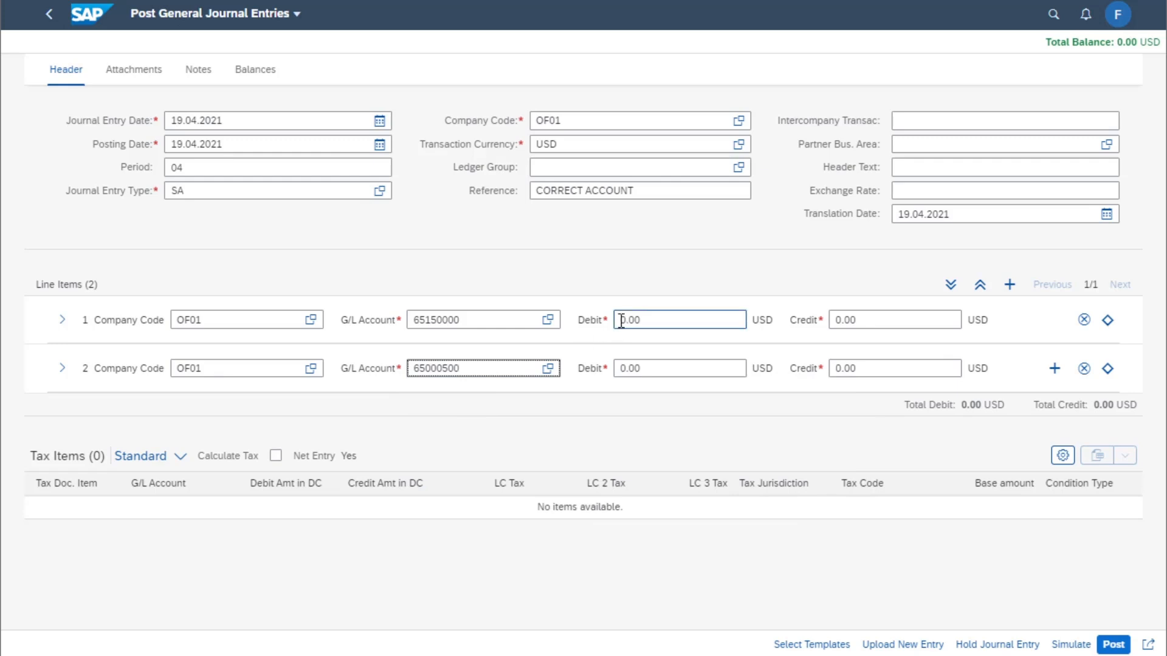
{"action": "type", "text": "10"}
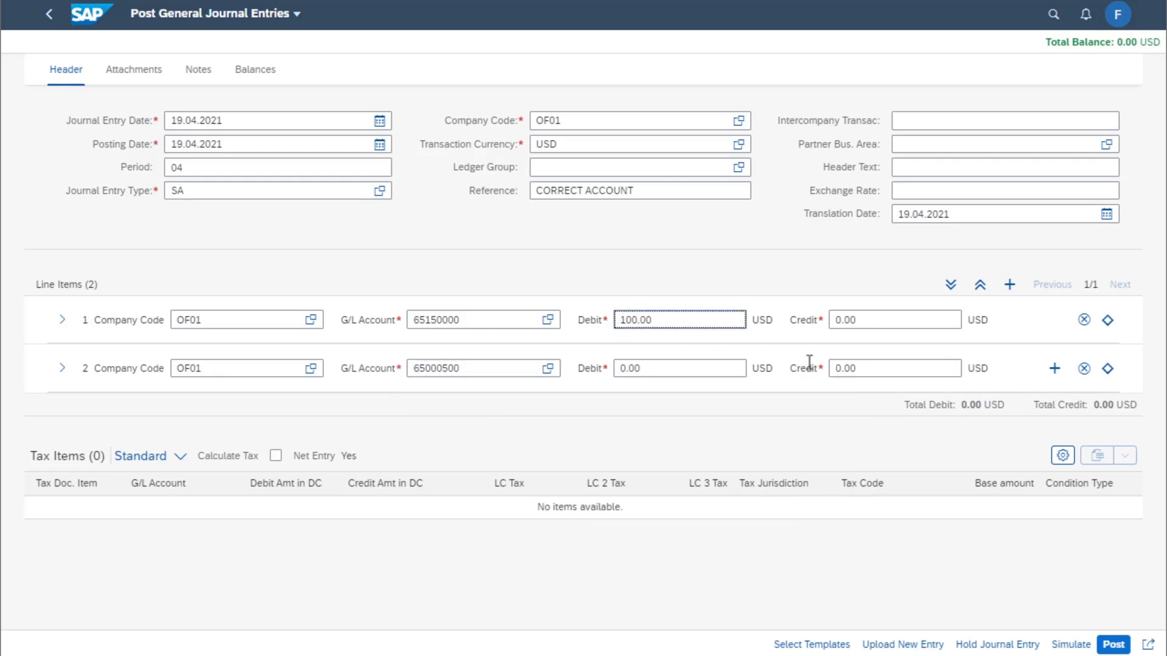
{"action": "left_click", "coordinate": [836, 368]}
{"action": "type", "text": "100"}
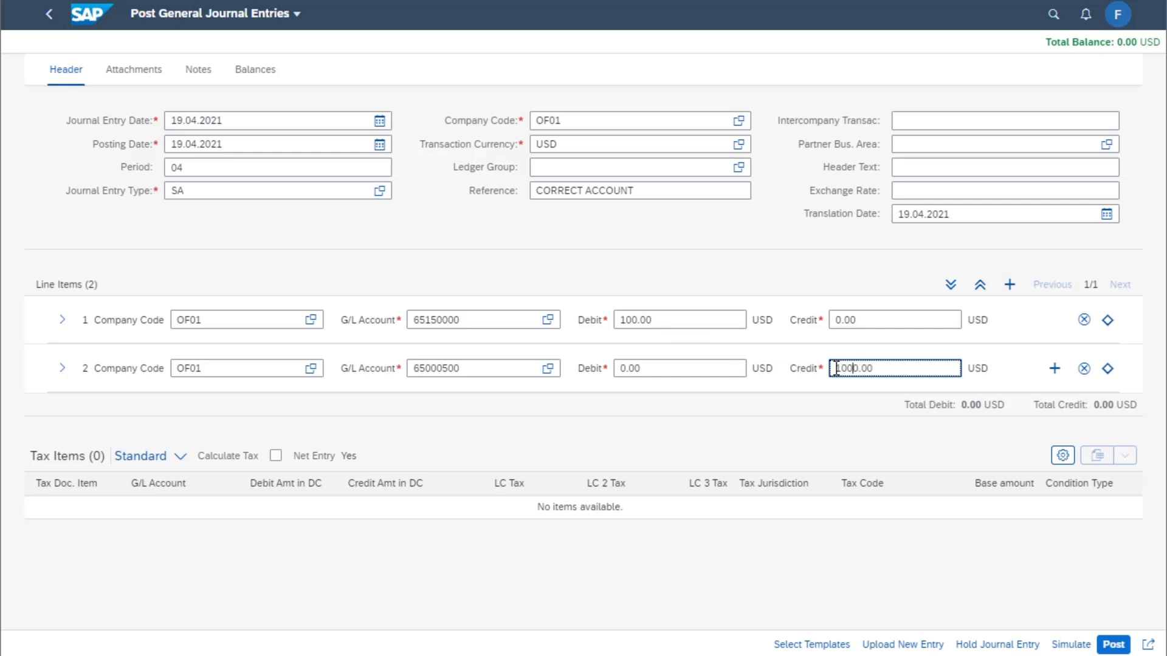
{"action": "key", "text": "BackSpace"}
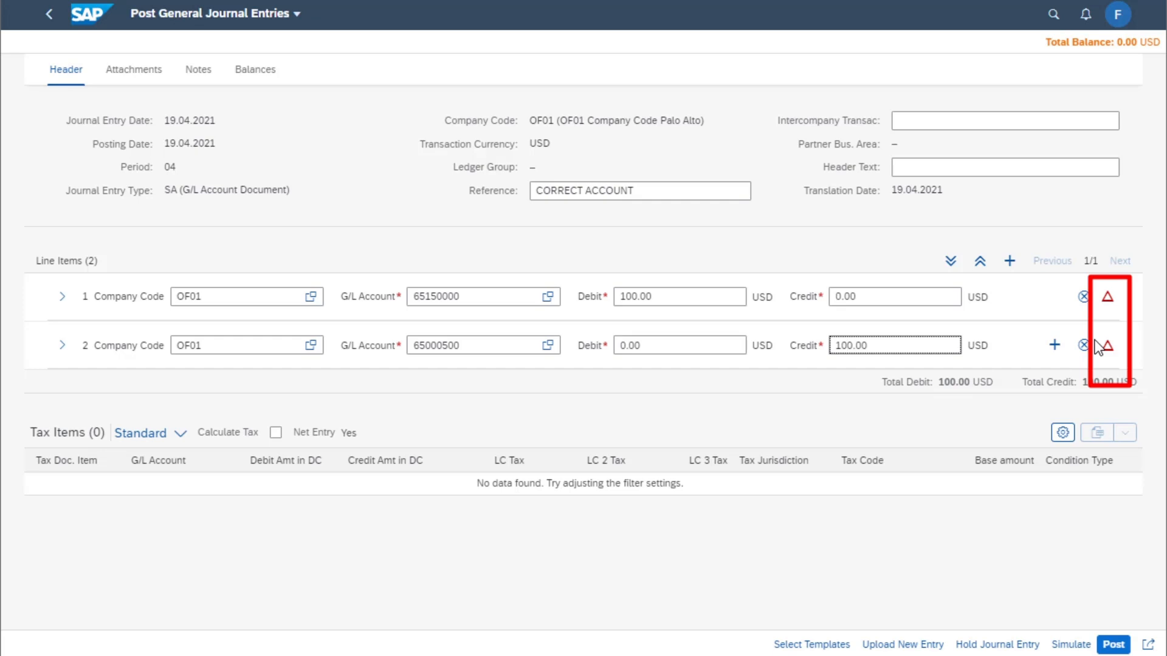
Expand line item 1 and assign cost center OF011101 to it
{"action": "left_click", "coordinate": [62, 302]}
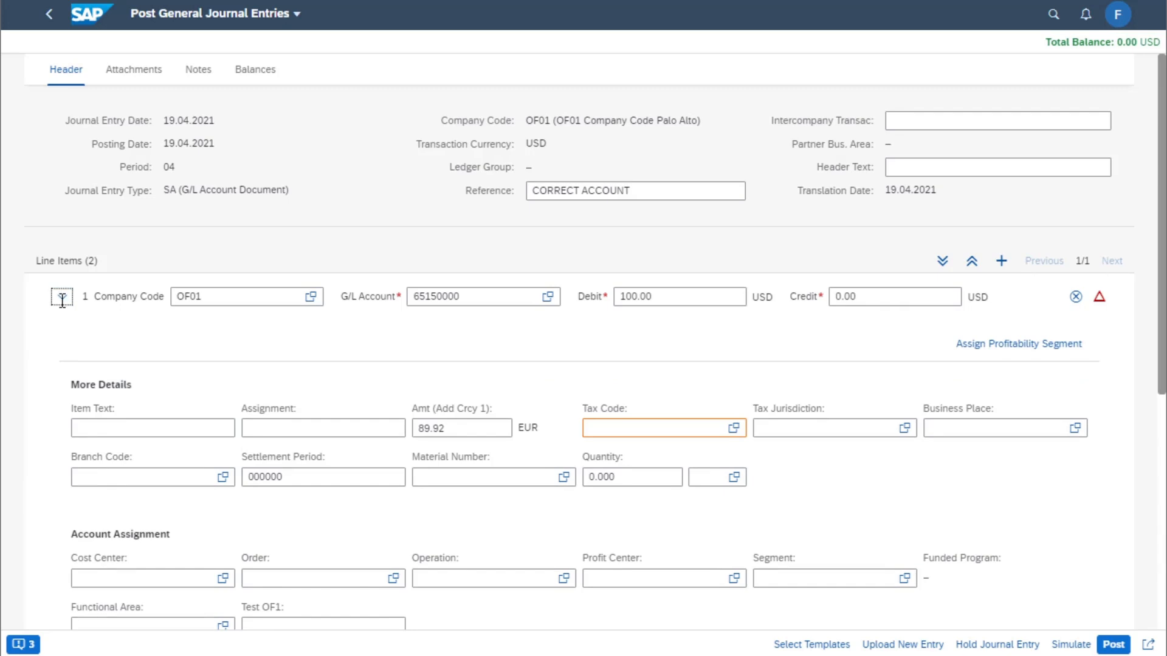
{"action": "left_click", "coordinate": [124, 578]}
{"action": "type", "text": "of01"}
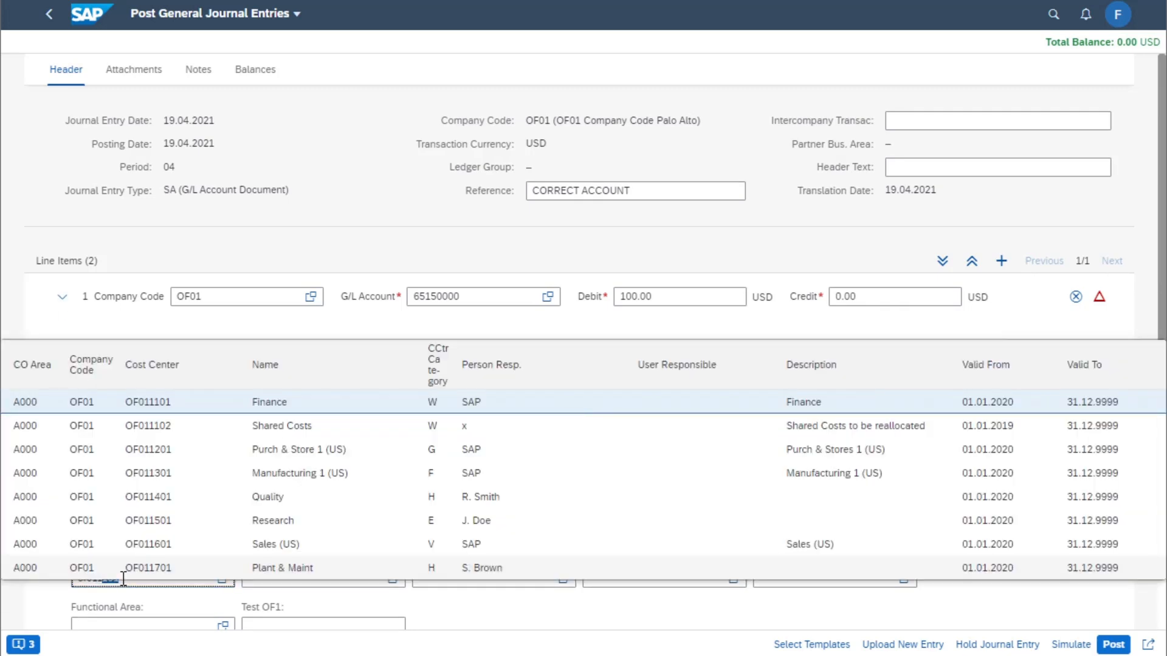
{"action": "type", "text": "1101"}
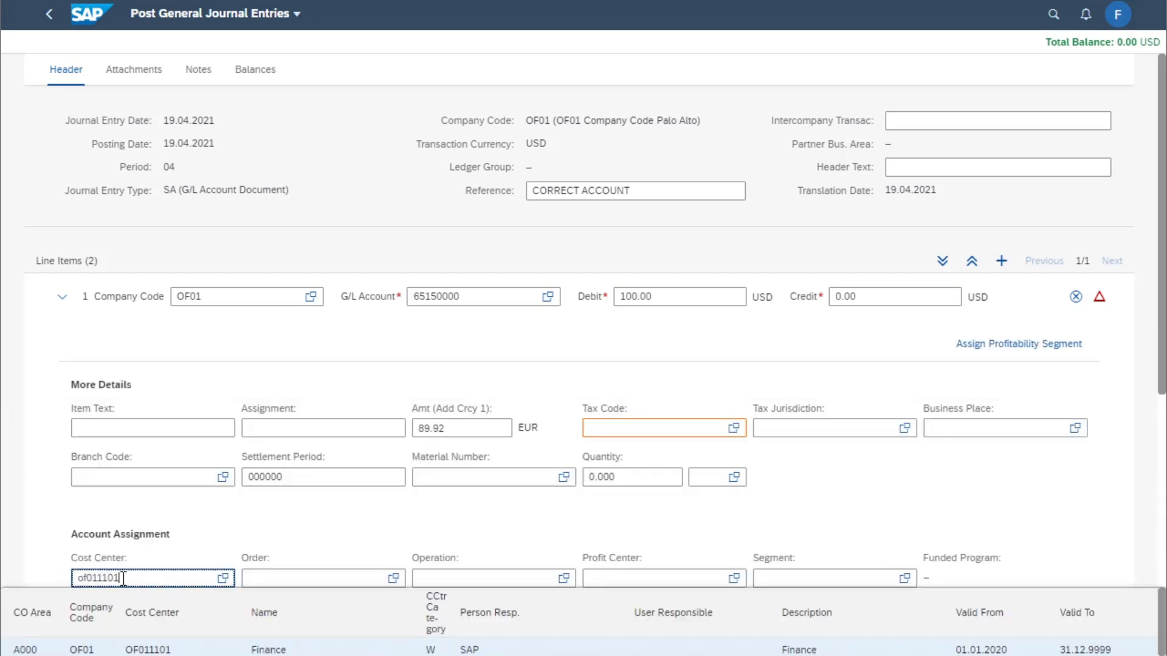
{"action": "left_click", "coordinate": [58, 303]}
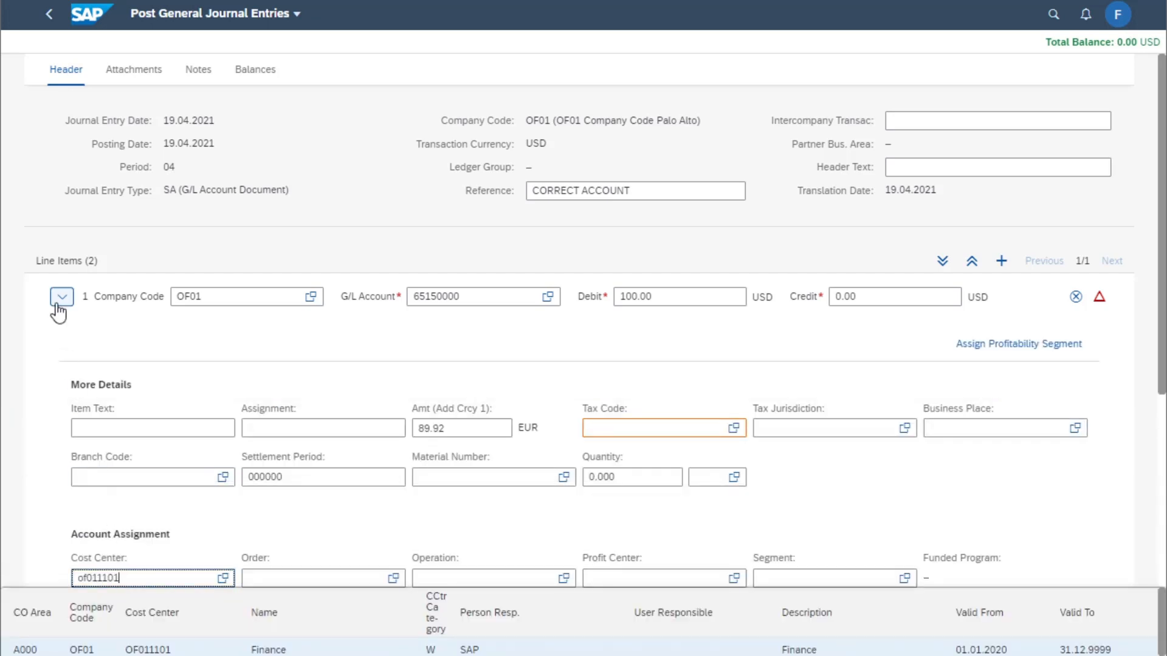
Expand line item 2 and assign cost center OF011102 to it
{"action": "left_click", "coordinate": [62, 345]}
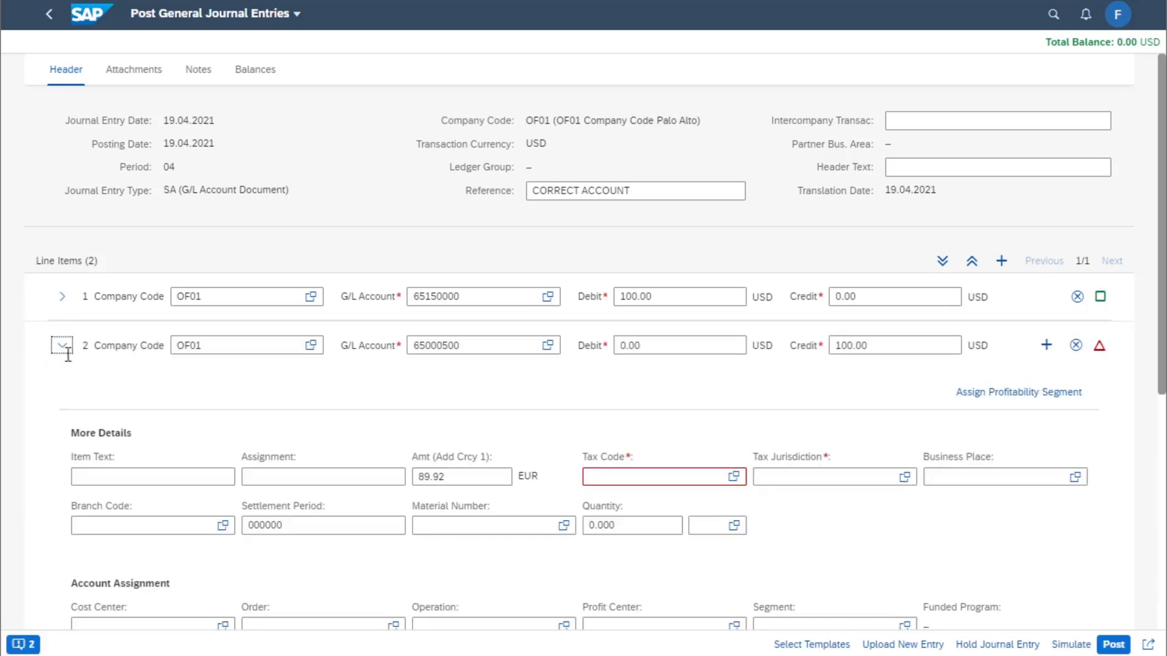
{"action": "scroll", "coordinate": [97, 433], "scroll_direction": "down", "scroll_amount": 3}
{"action": "left_click", "coordinate": [130, 535]}
{"action": "type", "text": "of011101"}
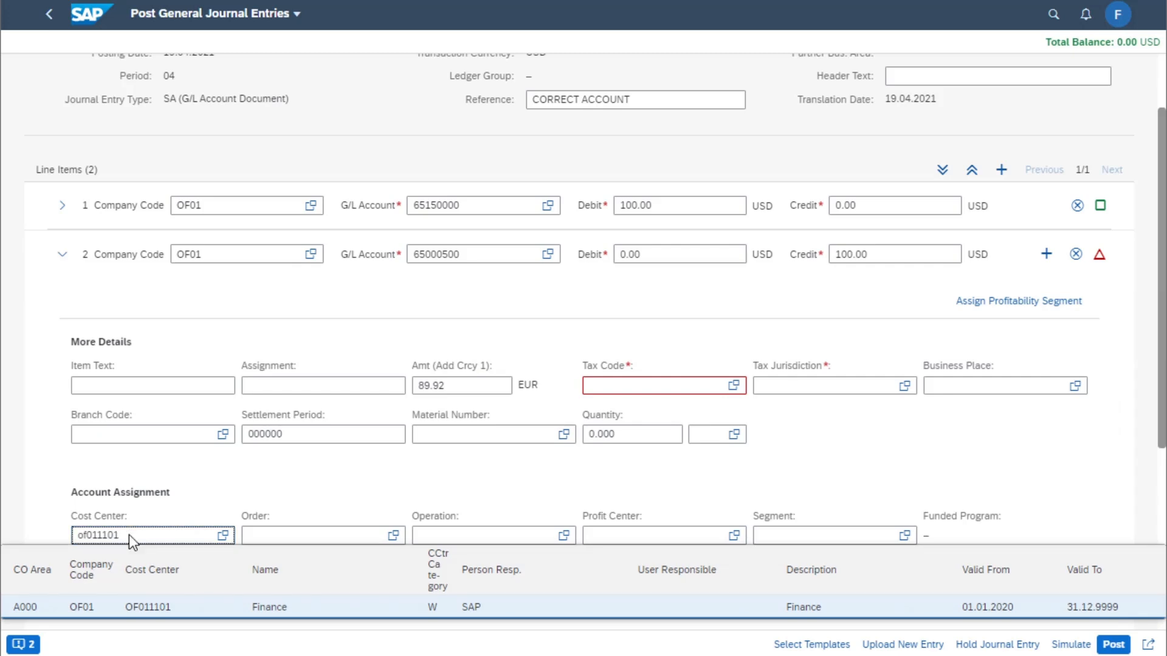
{"action": "key", "text": "BackSpace"}
{"action": "left_click", "coordinate": [145, 632]}
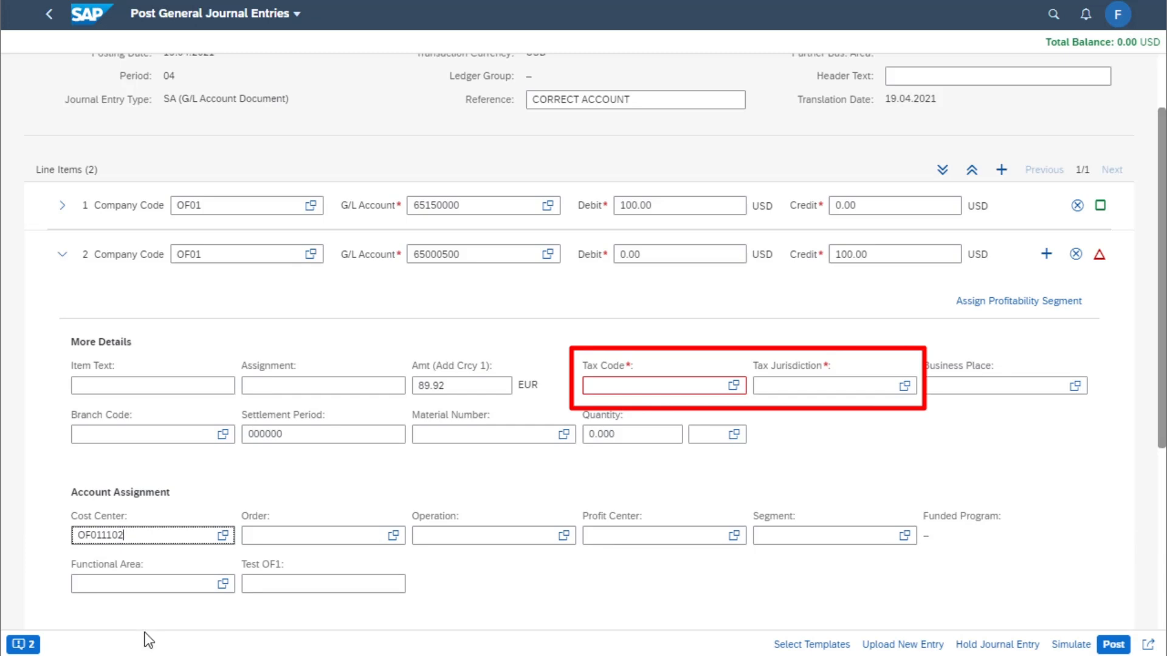
{"action": "left_click", "coordinate": [630, 387]}
{"action": "type", "text": "I0"}
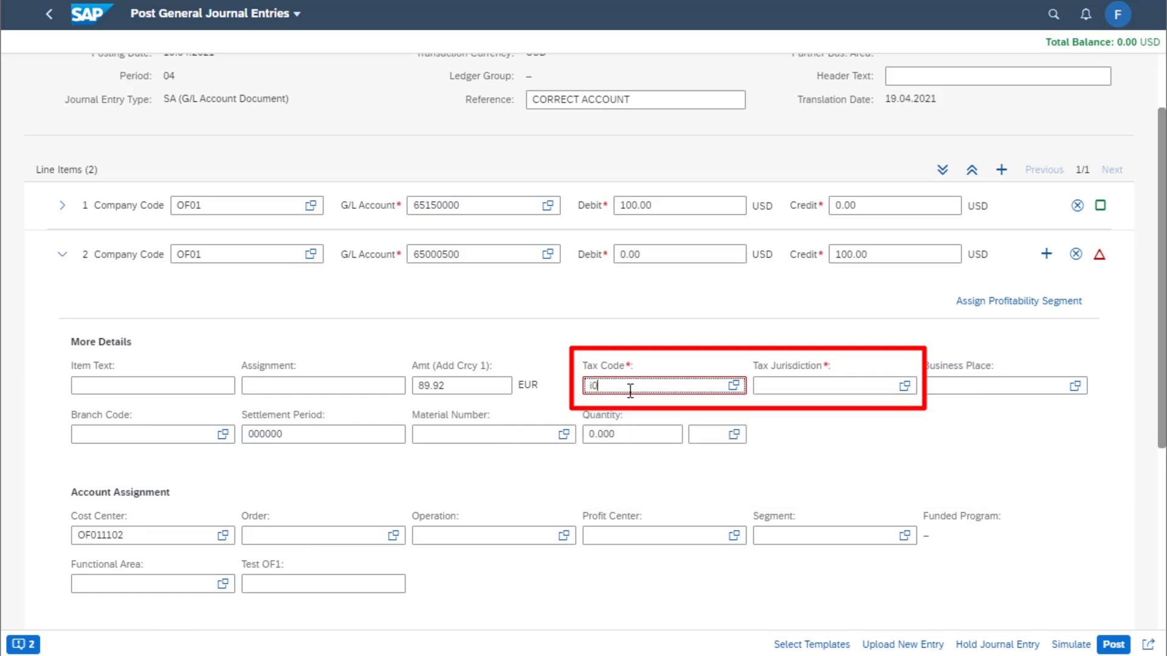
{"action": "left_click", "coordinate": [612, 466]}
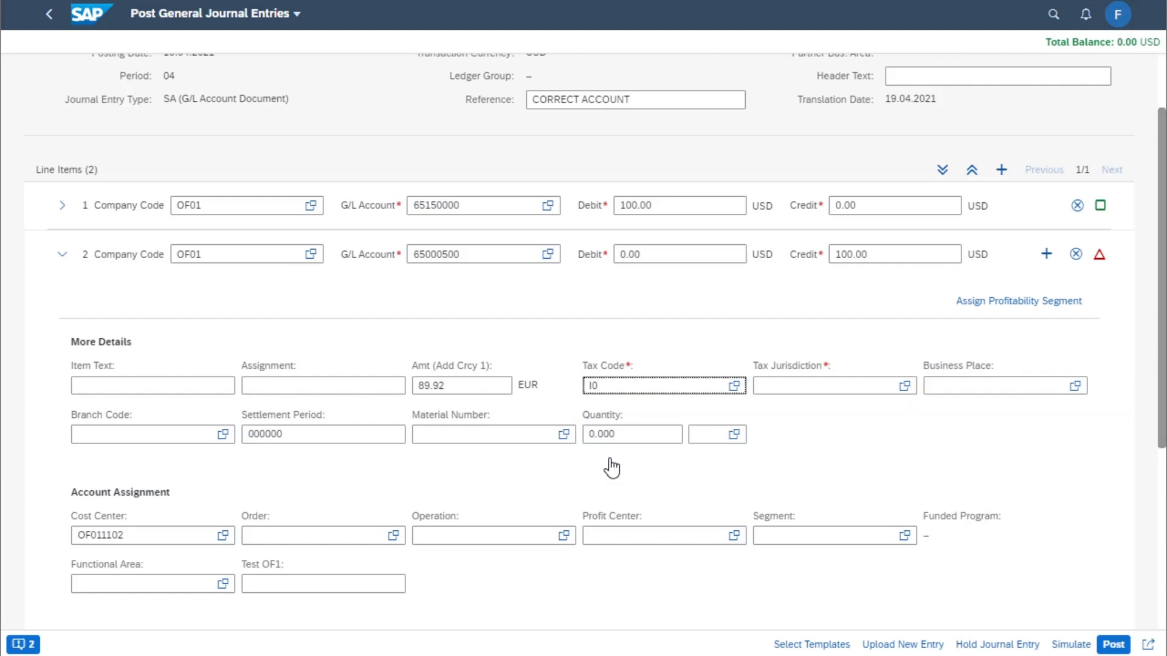
{"action": "left_click", "coordinate": [797, 387]}
{"action": "type", "text": "77000000"}
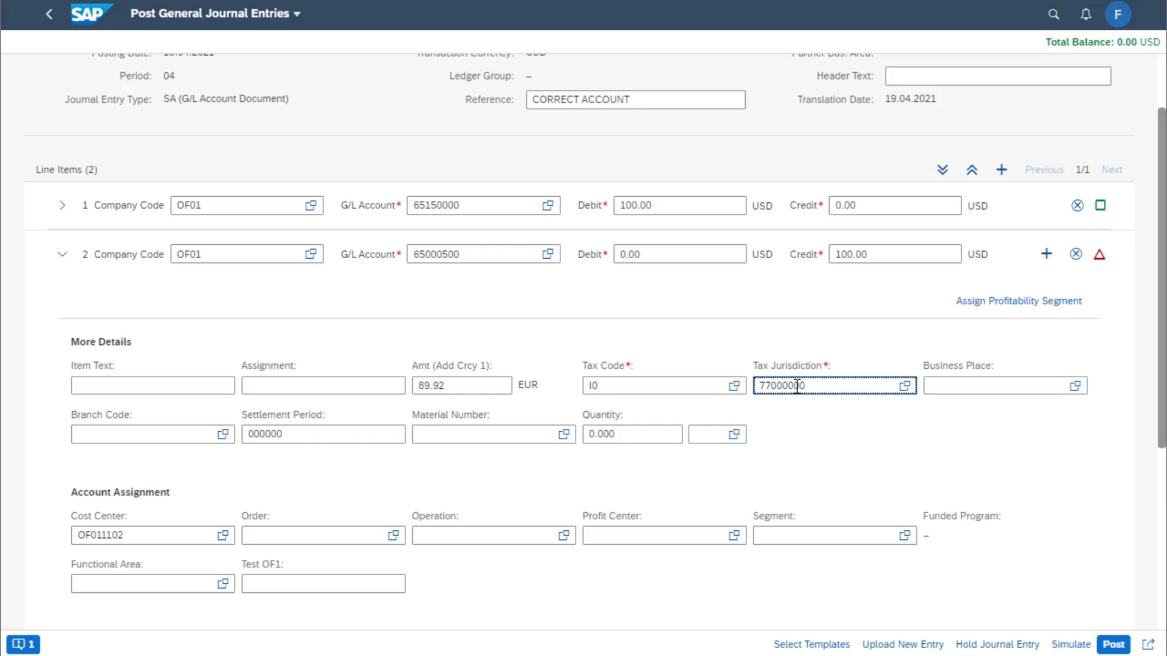
{"action": "type", "text": "00"}
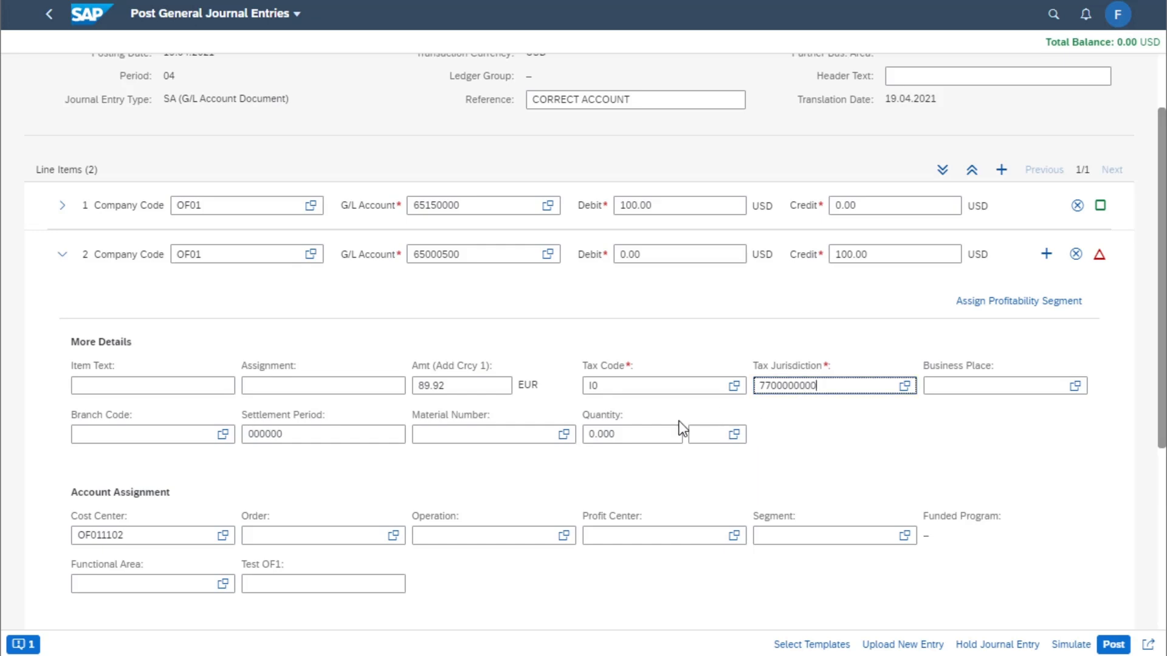
{"action": "key", "text": "Return"}
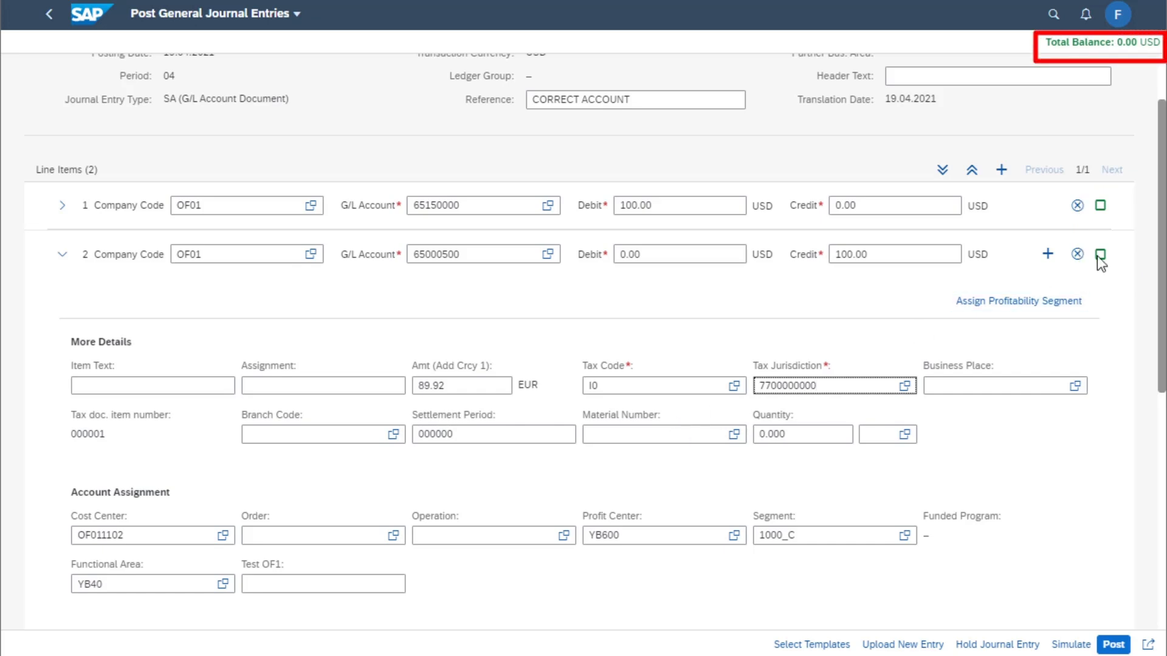
Simulate the journal entry and post it
{"action": "left_click", "coordinate": [1069, 646]}
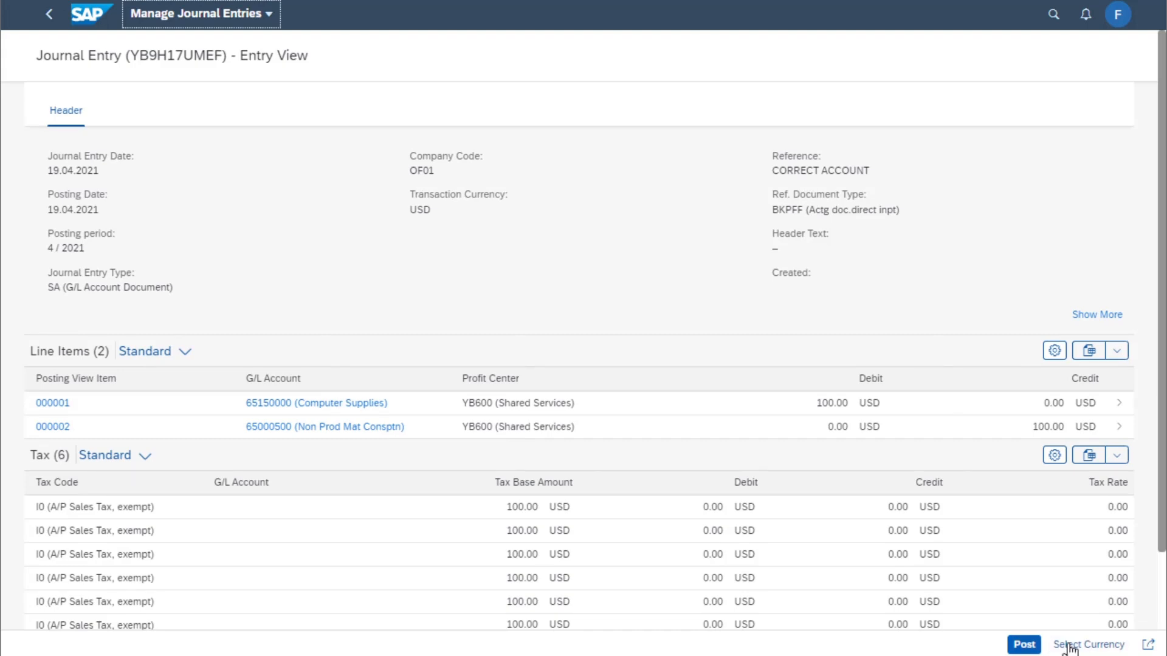
{"action": "left_click", "coordinate": [1024, 645]}
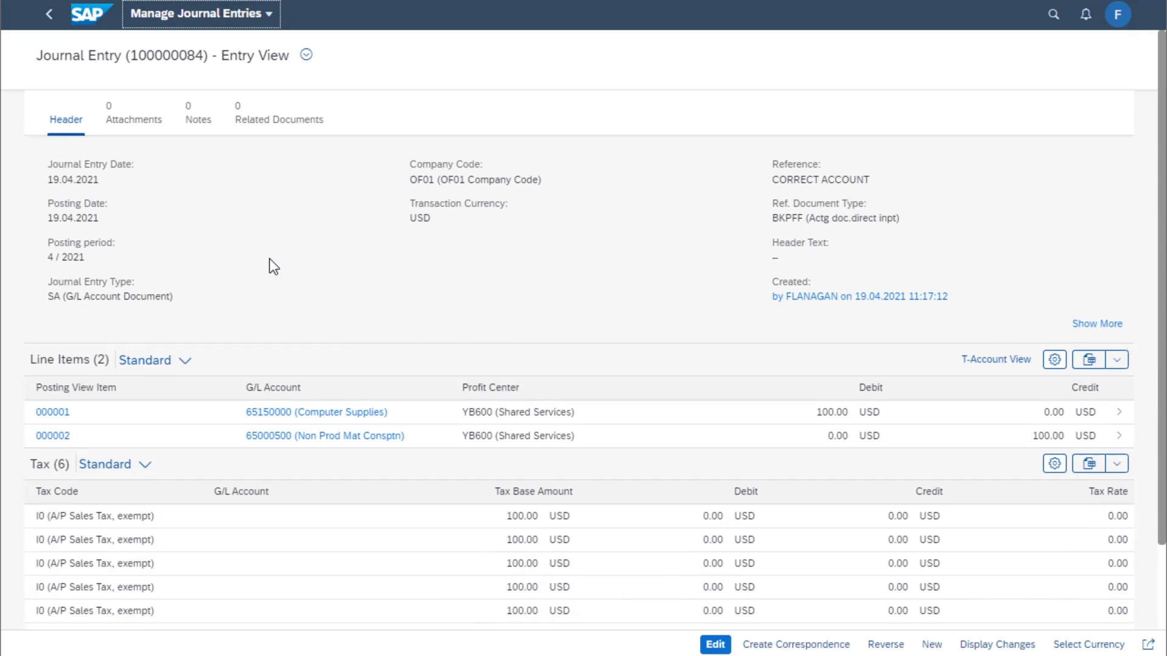
Create a new similar journal entry from the posted entry, keeping the default copy options
{"action": "left_click", "coordinate": [934, 645]}
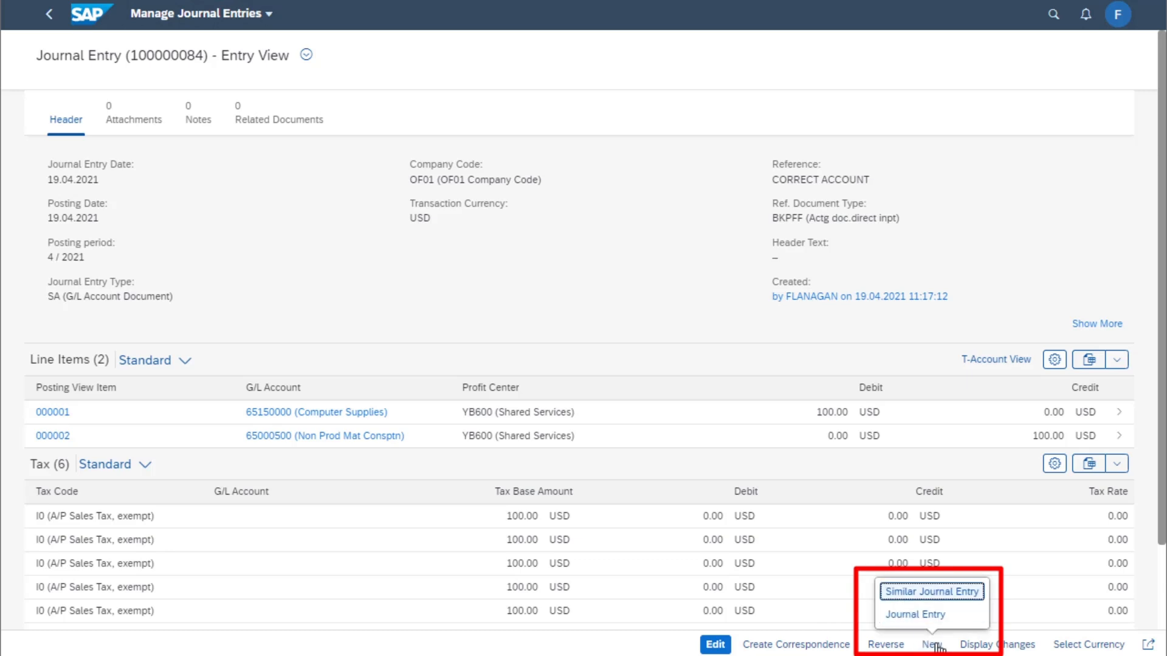
{"action": "left_click", "coordinate": [962, 595]}
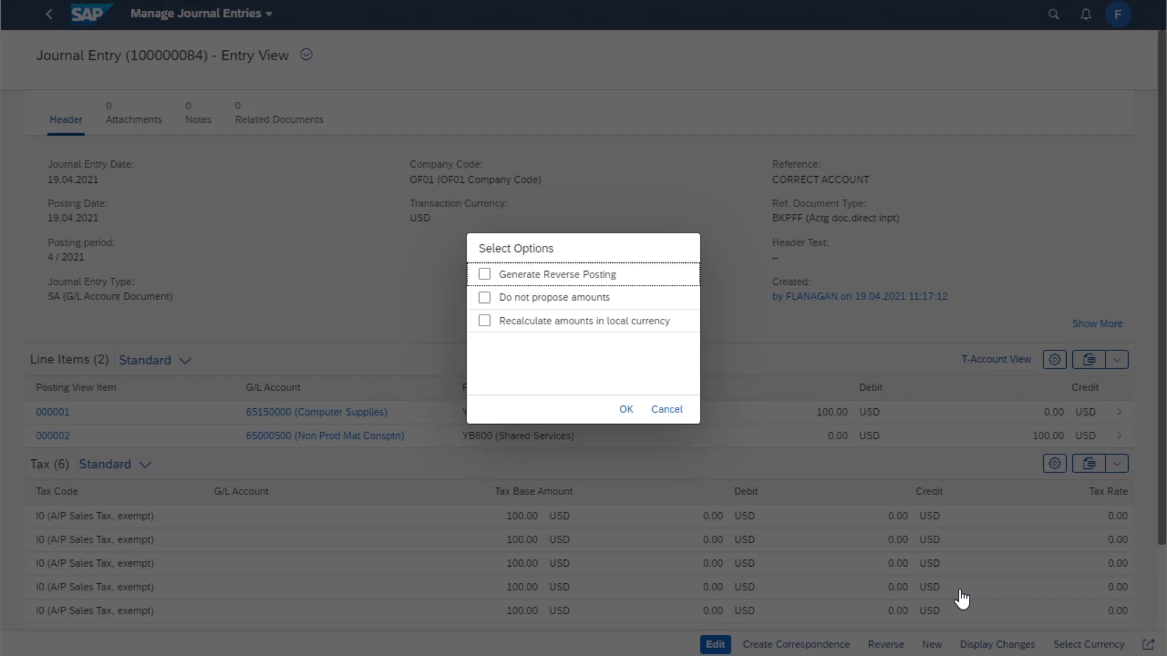
{"action": "left_click", "coordinate": [625, 412]}
{"action": "left_click", "coordinate": [625, 413]}
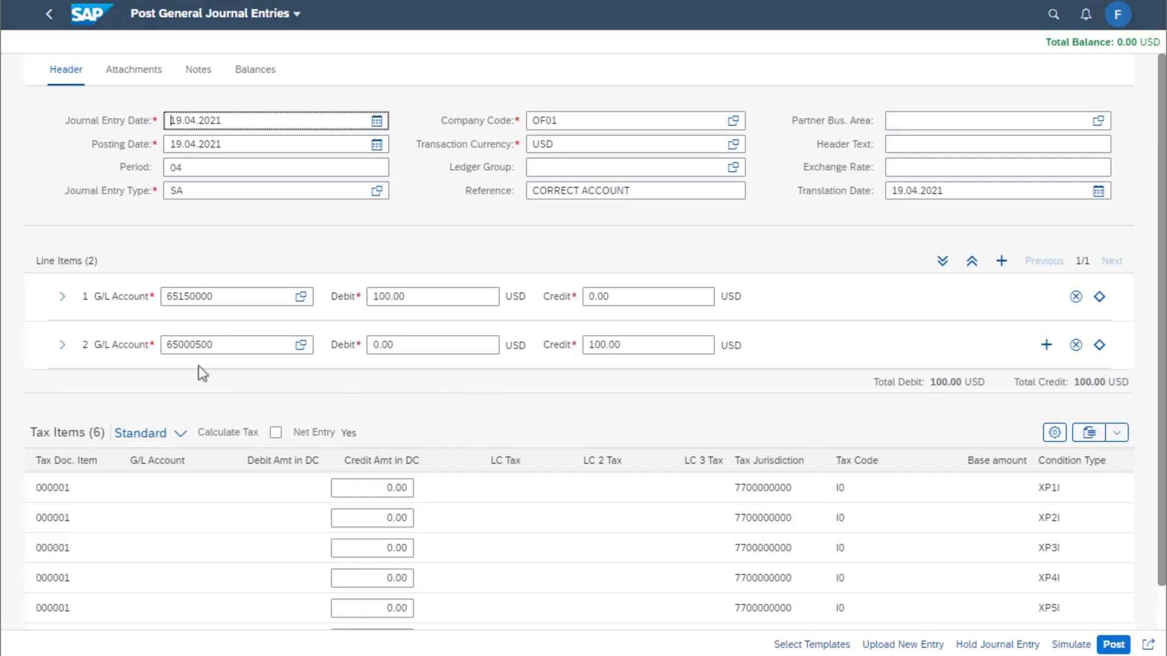
Hold the new journal entry, saving it without posting under temporary ID CHECK COST CENTER
{"action": "left_click", "coordinate": [61, 345]}
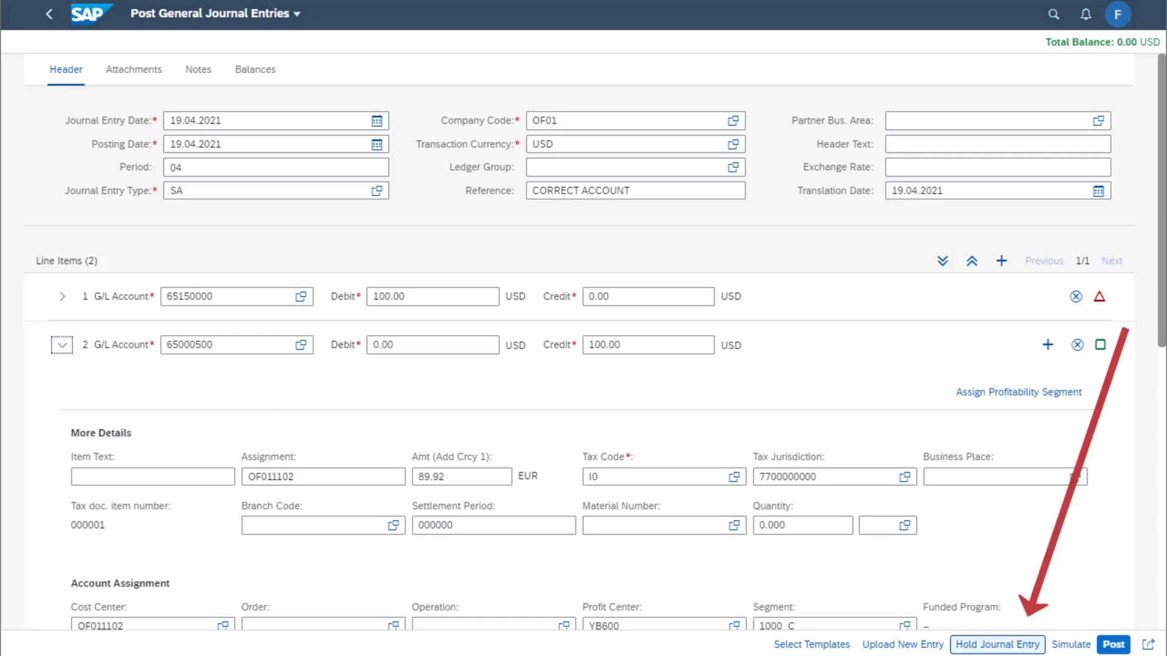
{"action": "left_click", "coordinate": [985, 645]}
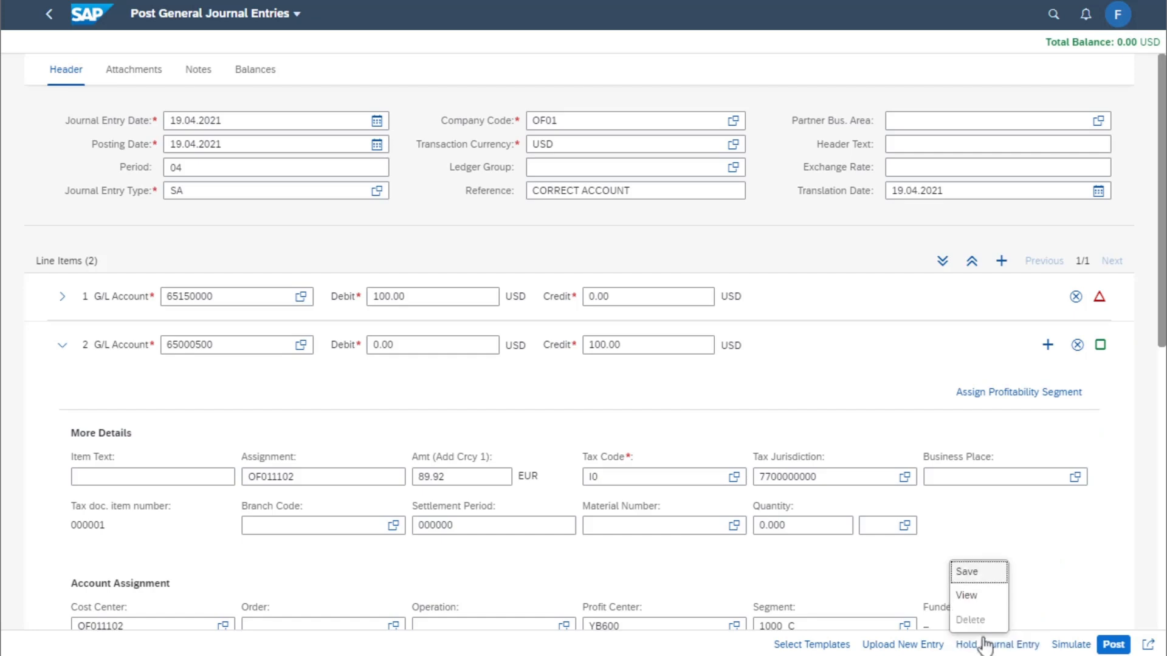
{"action": "left_click", "coordinate": [971, 576]}
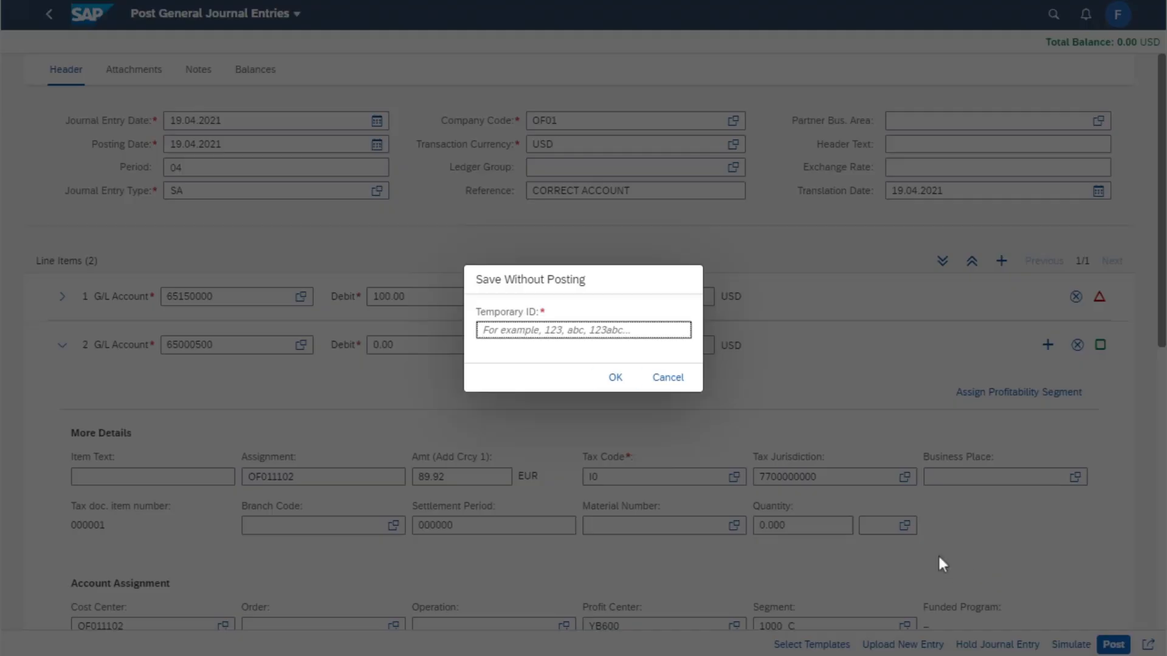
{"action": "type", "text": "check "}
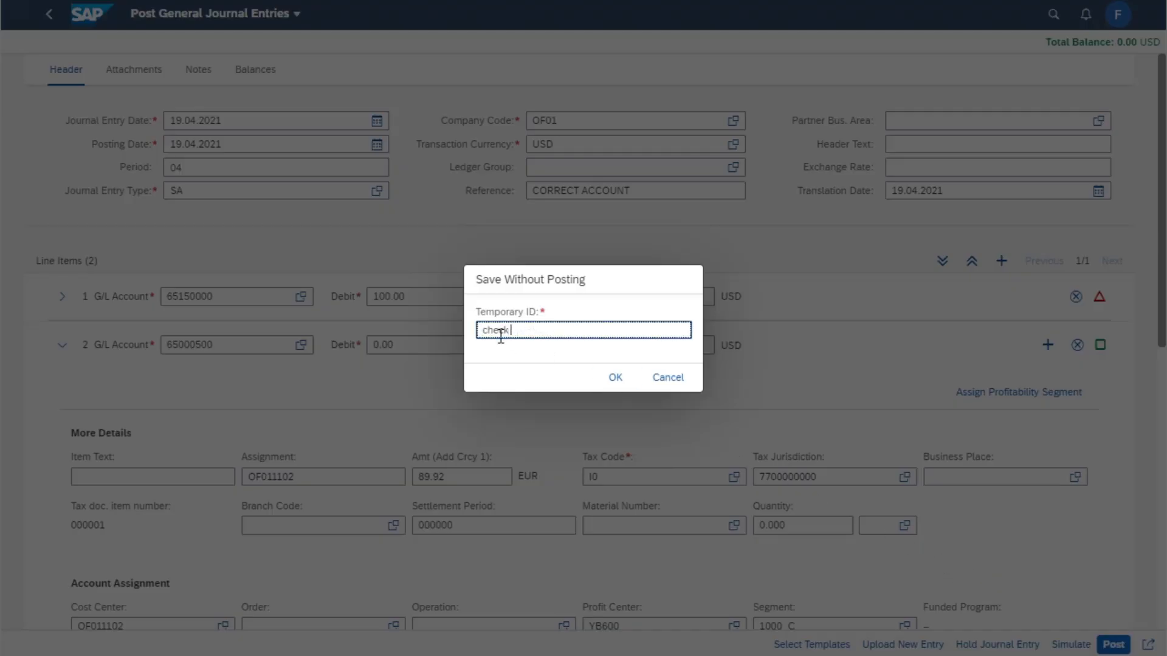
{"action": "type", "text": "cost center"}
{"action": "left_click", "coordinate": [617, 376]}
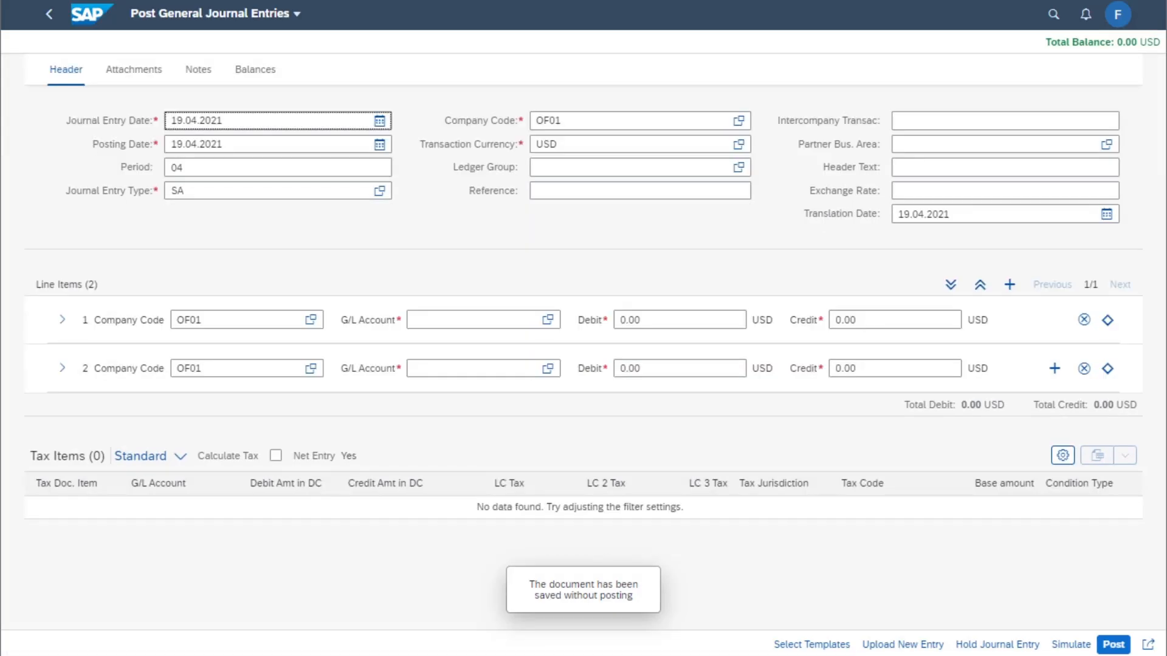
Open the held journal entry CHECK COST CENTER and post it
{"action": "left_click", "coordinate": [999, 644]}
{"action": "left_click", "coordinate": [971, 596]}
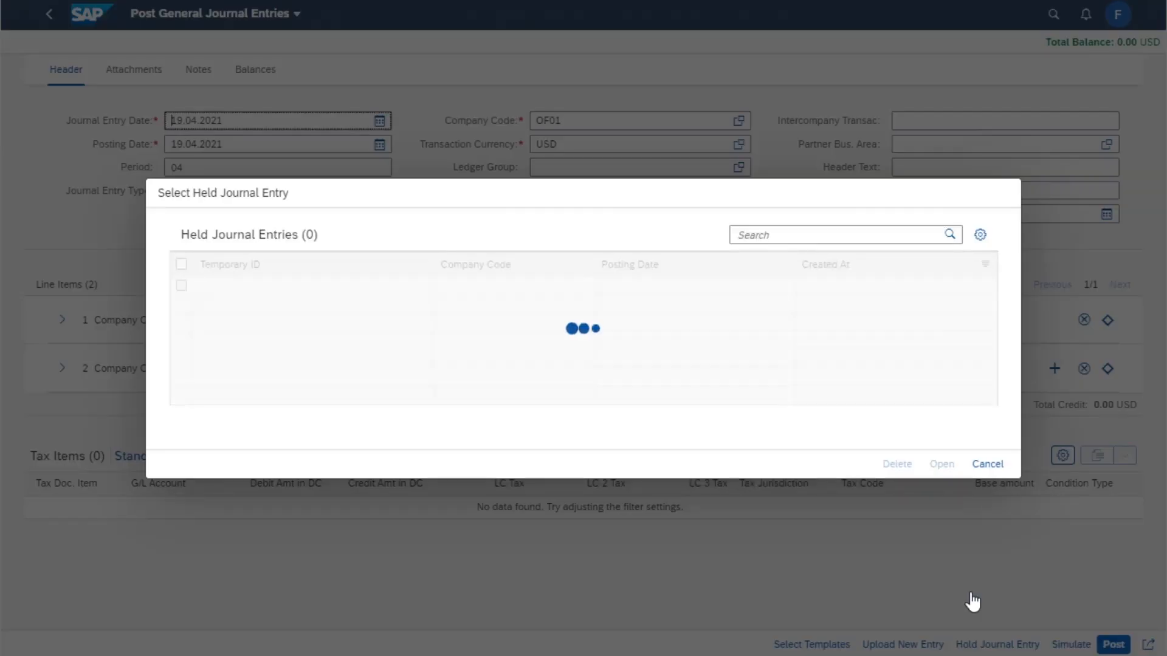
{"action": "left_click", "coordinate": [181, 285]}
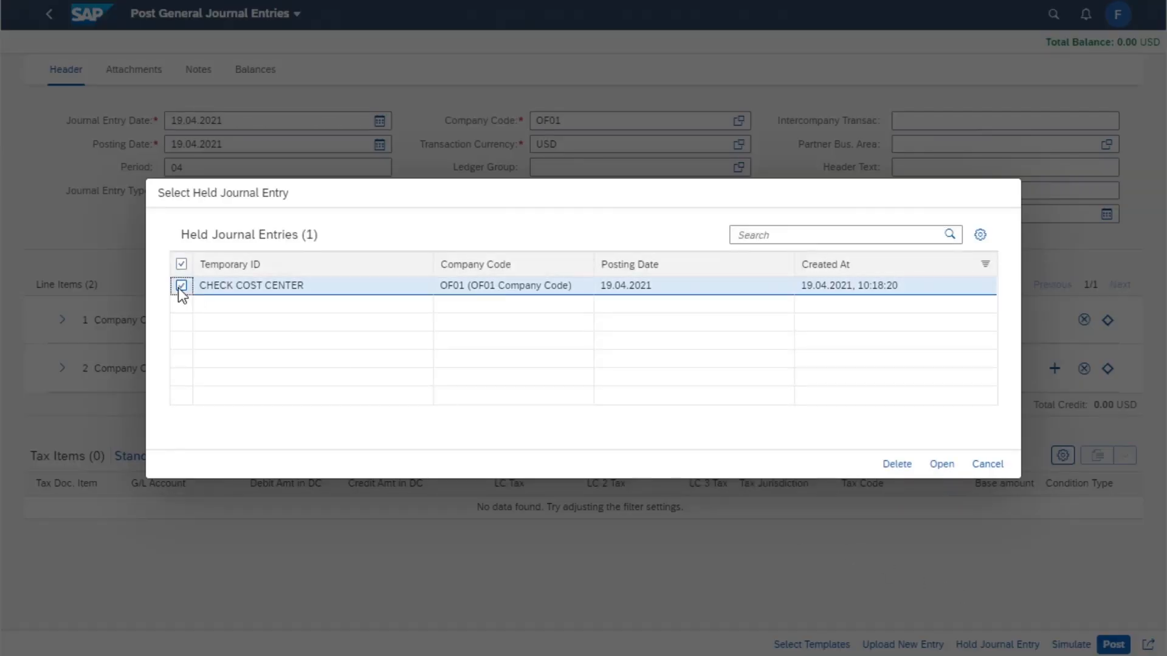
{"action": "left_click", "coordinate": [941, 465]}
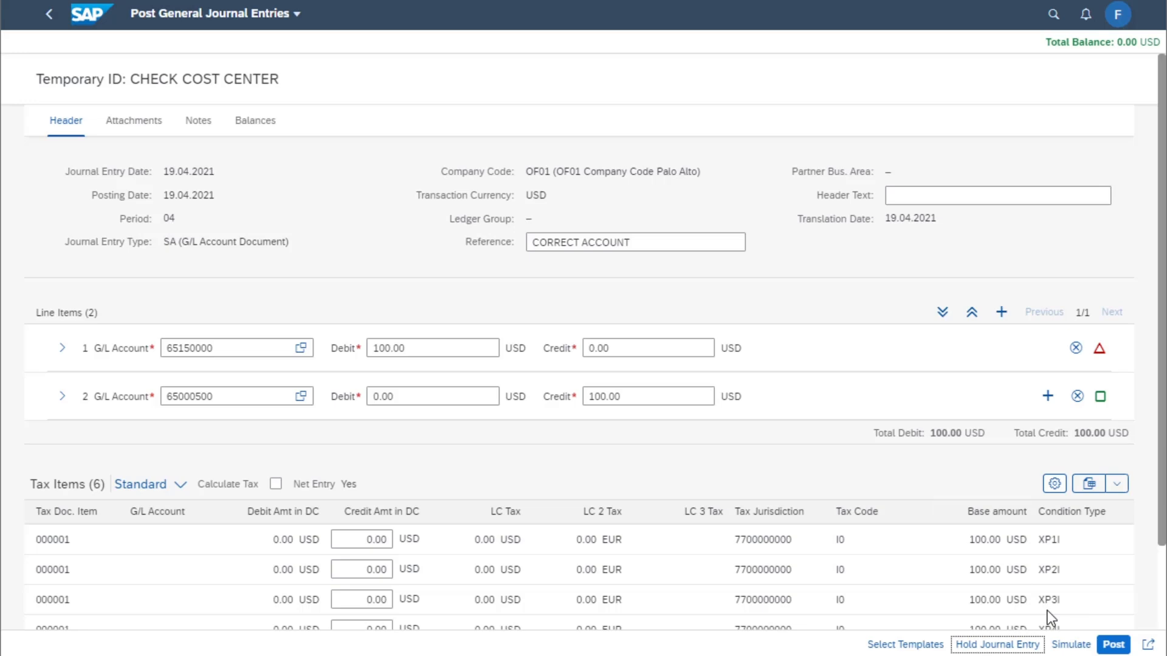
{"action": "left_click", "coordinate": [1114, 645]}
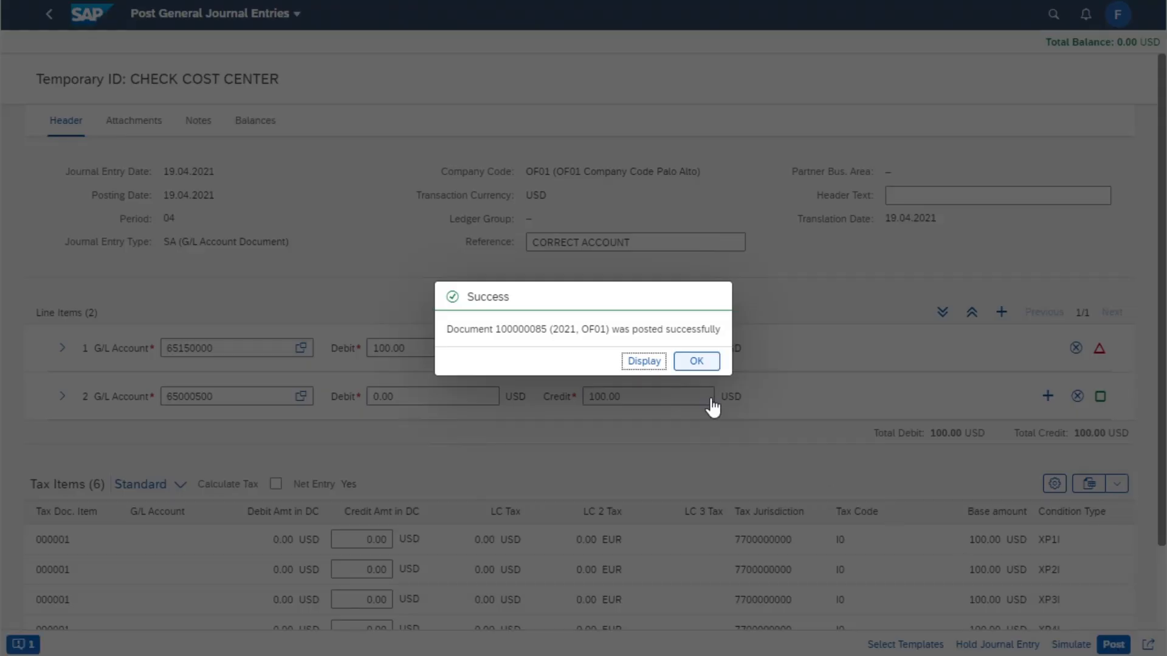
Display the posted journal entry document
{"action": "left_click", "coordinate": [646, 361]}
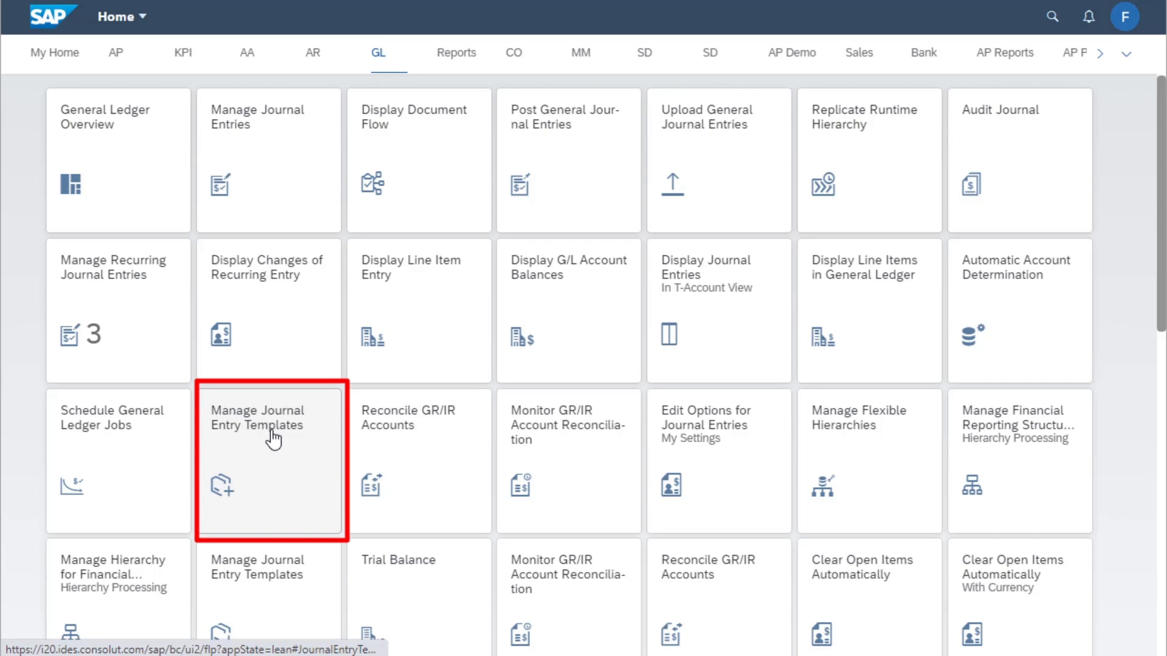
Open Manage Journal Entry Templates and list all templates without the Posting Application filter
{"action": "left_click", "coordinate": [273, 438]}
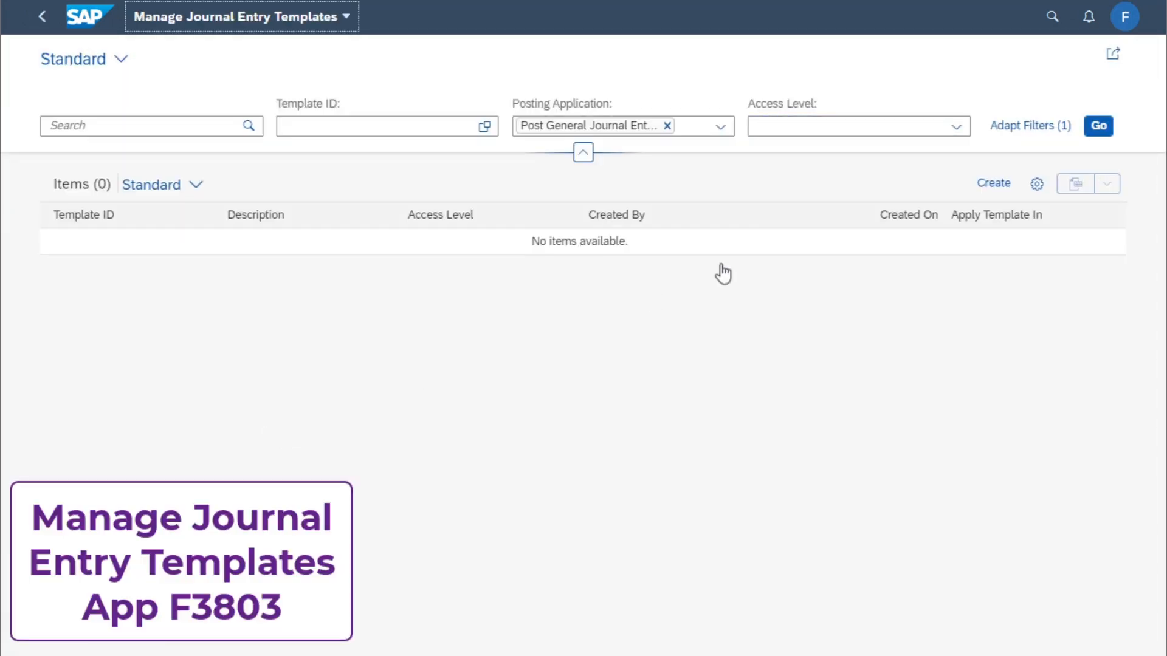
{"action": "left_click", "coordinate": [1099, 129]}
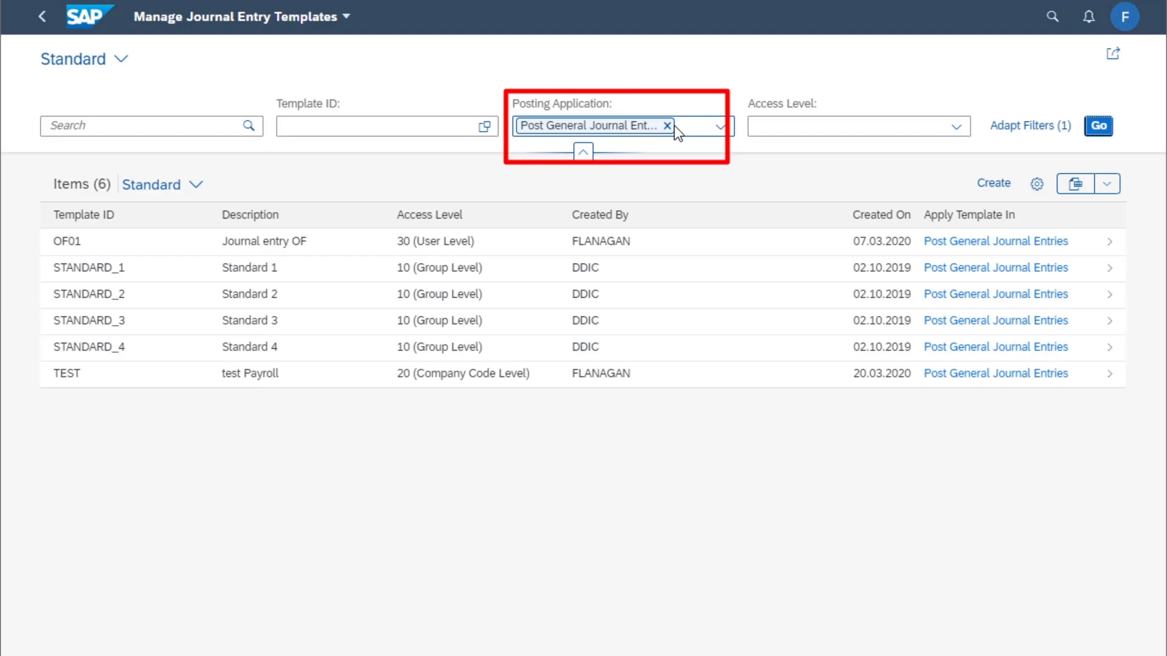
{"action": "left_click", "coordinate": [667, 126]}
{"action": "left_click", "coordinate": [1098, 130]}
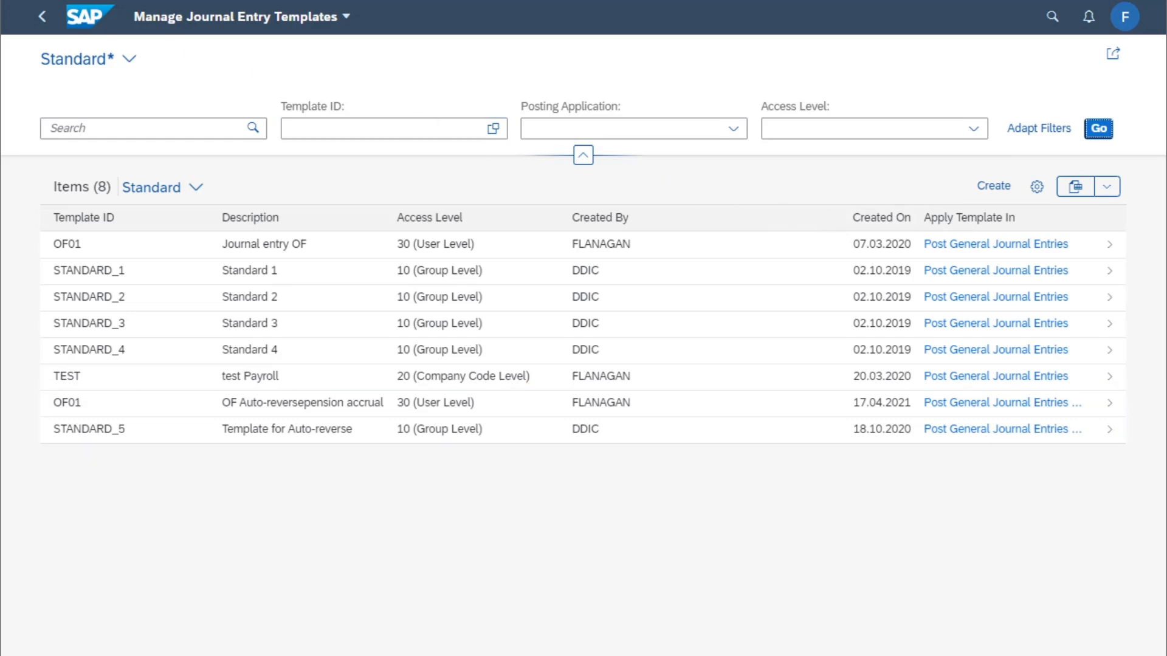
Hide the Access Level and Created On columns in the templates list
{"action": "left_click", "coordinate": [1036, 187]}
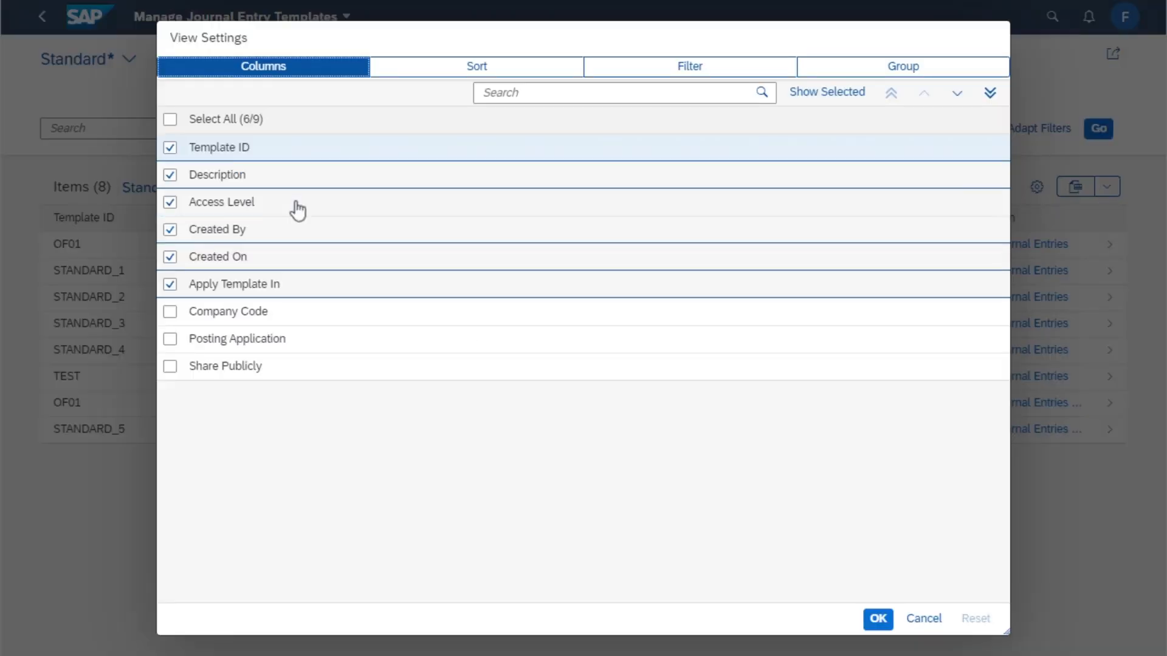
{"action": "left_click", "coordinate": [171, 203]}
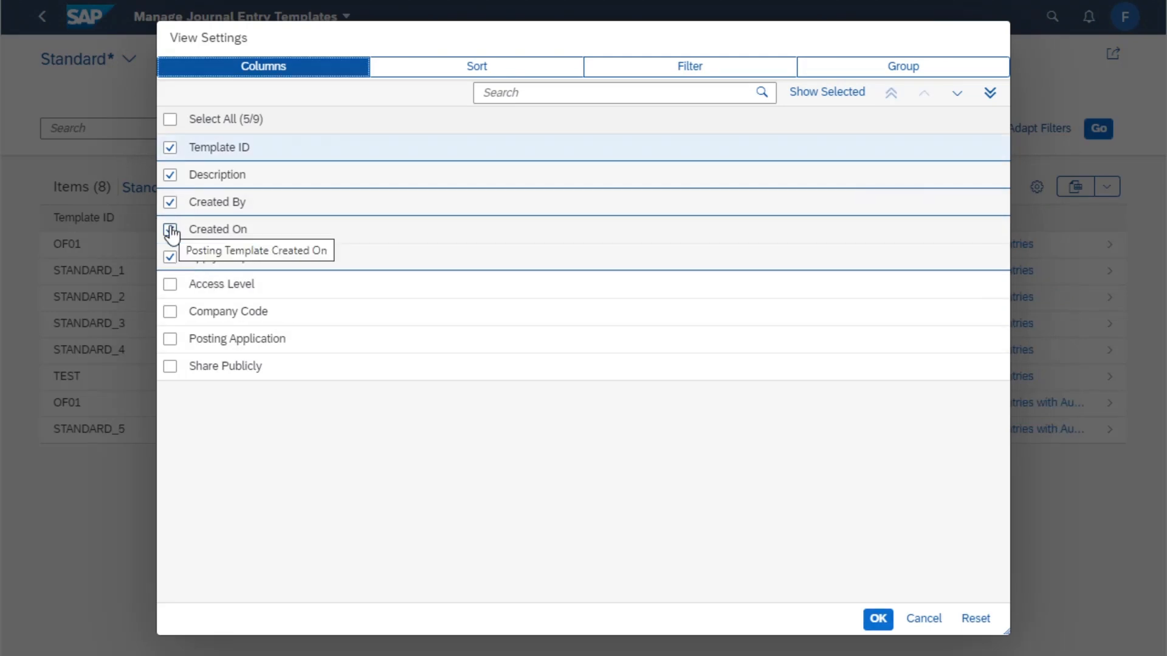
{"action": "left_click", "coordinate": [170, 231]}
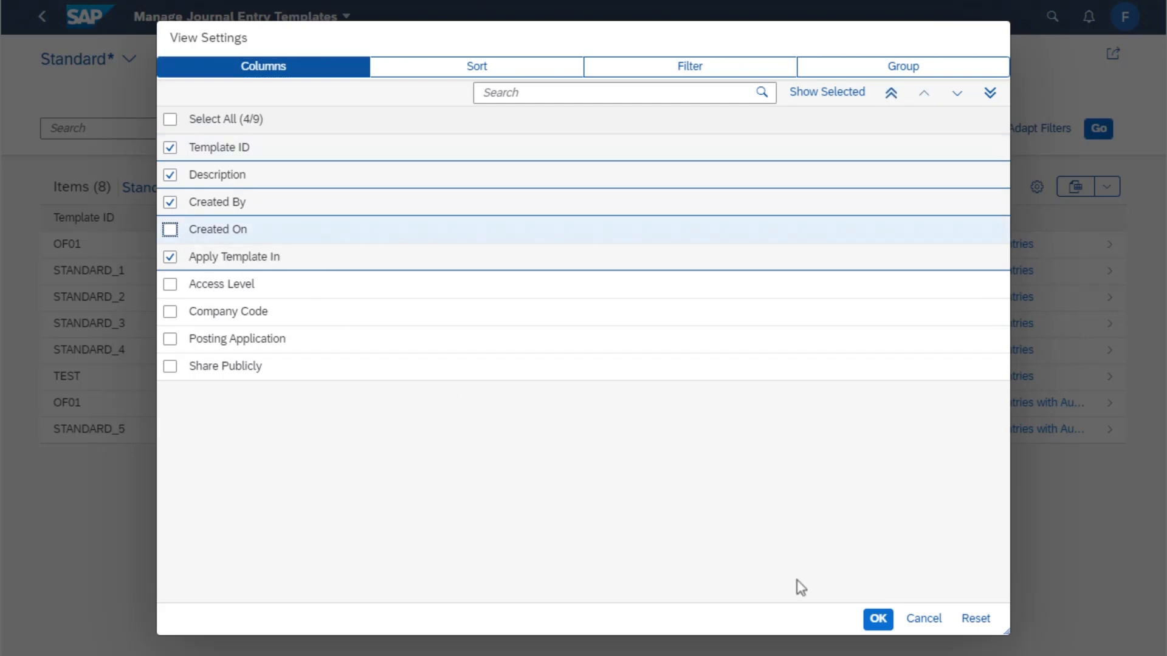
{"action": "left_click", "coordinate": [878, 619]}
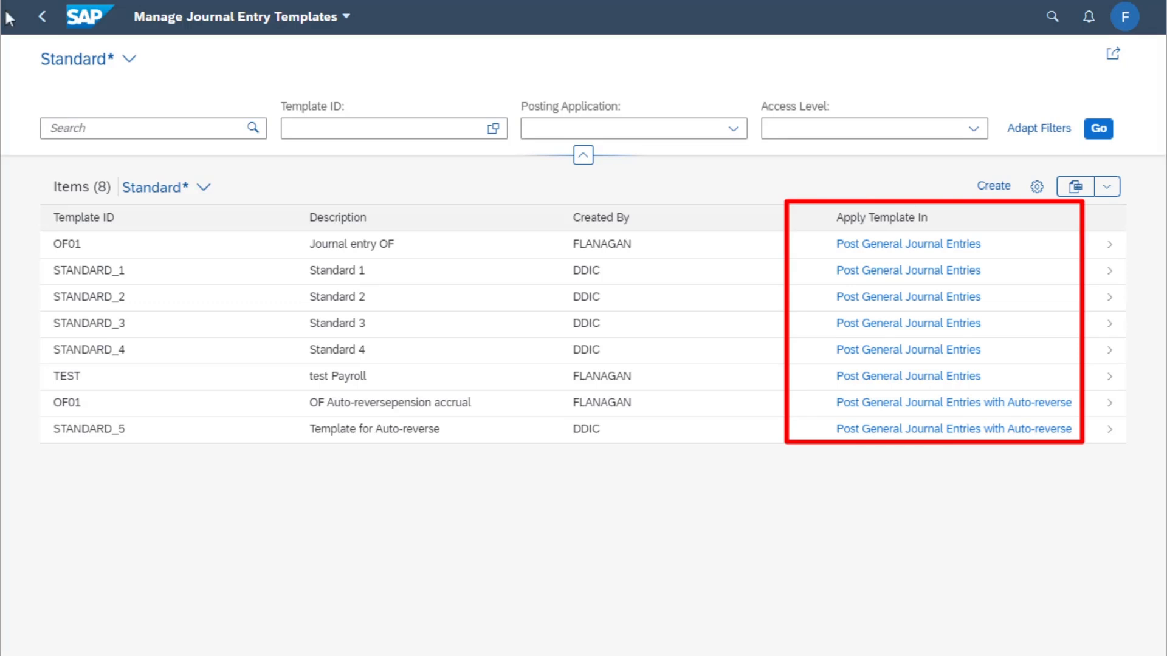
Open the TEST template and review its header and line item settings
{"action": "left_click", "coordinate": [1109, 381]}
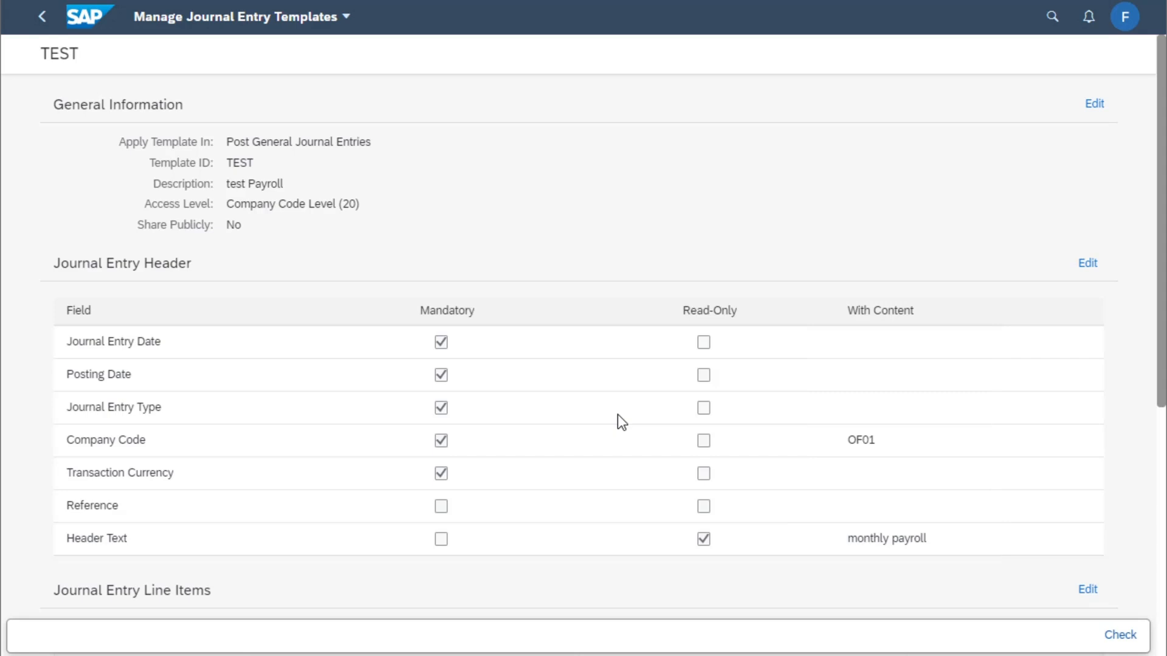
{"action": "scroll", "coordinate": [617, 414], "scroll_direction": "down", "scroll_amount": 5}
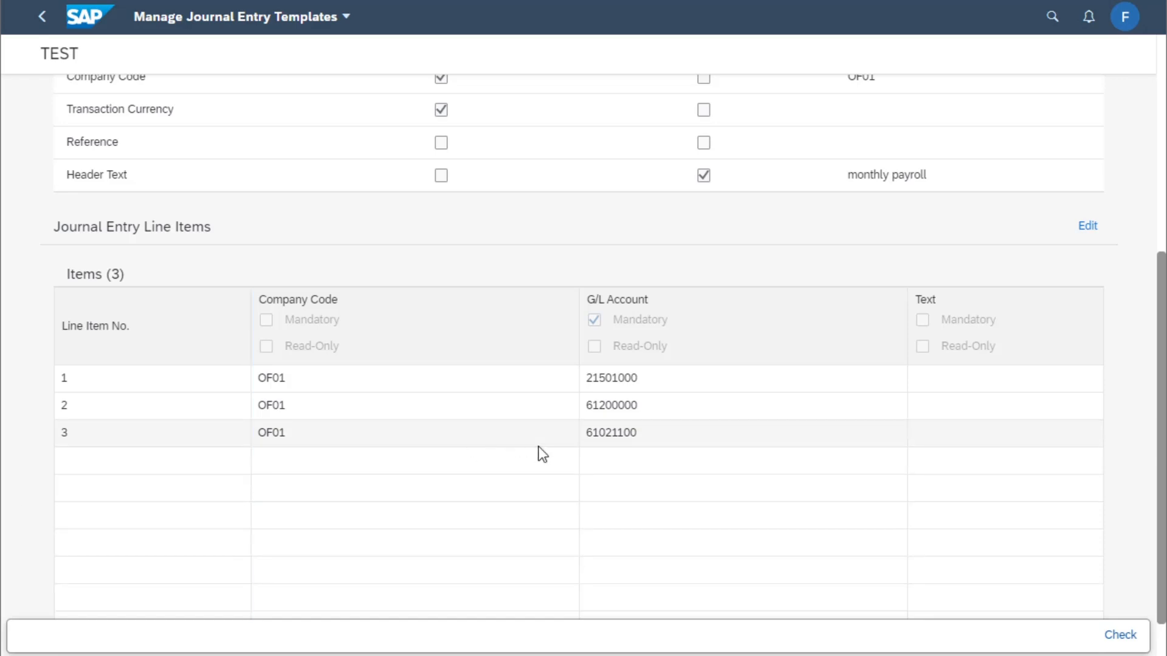
{"action": "scroll", "coordinate": [539, 451], "scroll_direction": "up", "scroll_amount": 1}
{"action": "scroll", "coordinate": [542, 454], "scroll_direction": "up", "scroll_amount": 3}
{"action": "scroll", "coordinate": [542, 453], "scroll_direction": "up", "scroll_amount": 2}
{"action": "scroll", "coordinate": [542, 453], "scroll_direction": "down", "scroll_amount": 2}
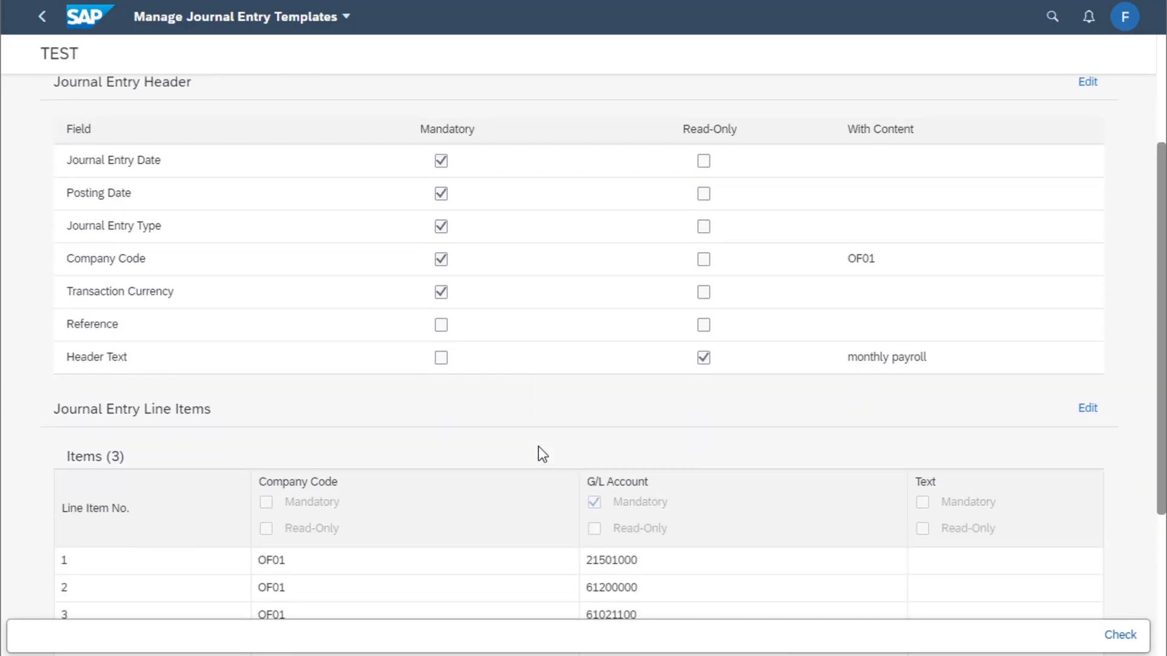
Open the TEST template's line items for editing and review the selected fields and their values
{"action": "left_click", "coordinate": [1095, 407]}
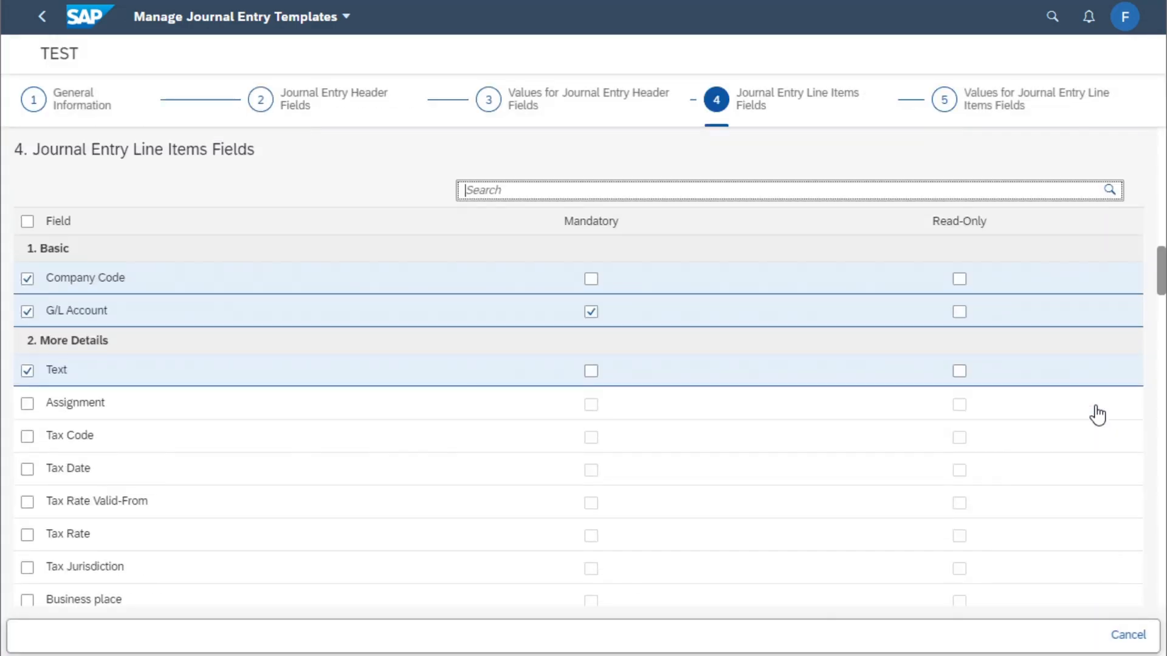
{"action": "scroll", "coordinate": [286, 438], "scroll_direction": "down", "scroll_amount": 2}
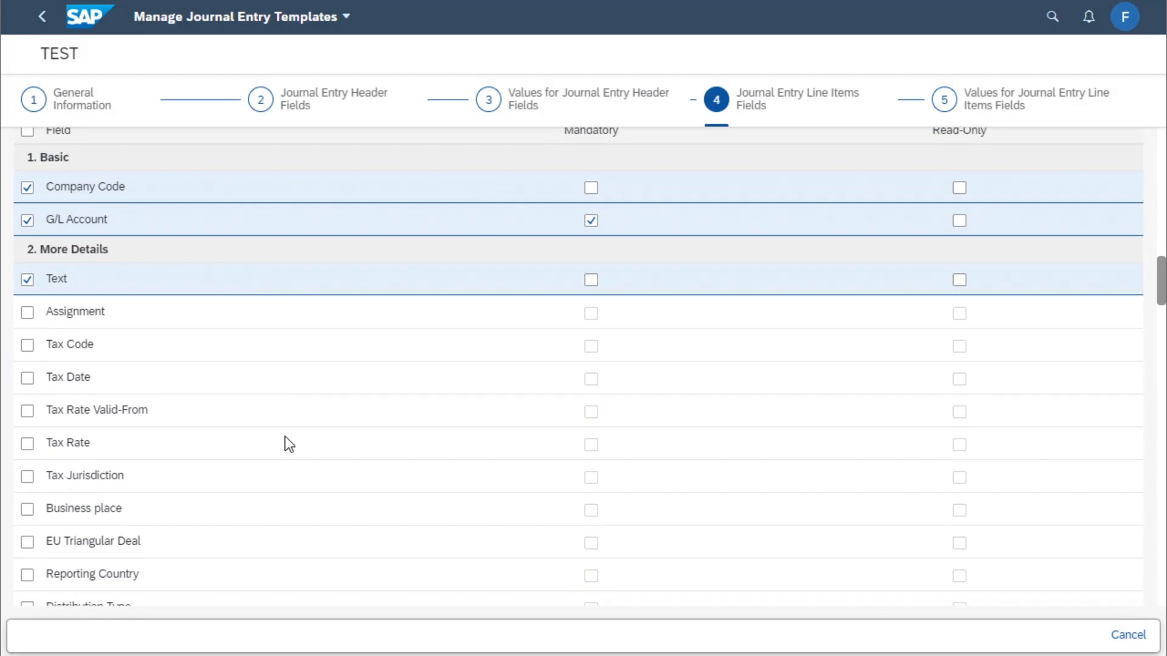
{"action": "scroll", "coordinate": [286, 438], "scroll_direction": "down", "scroll_amount": 5}
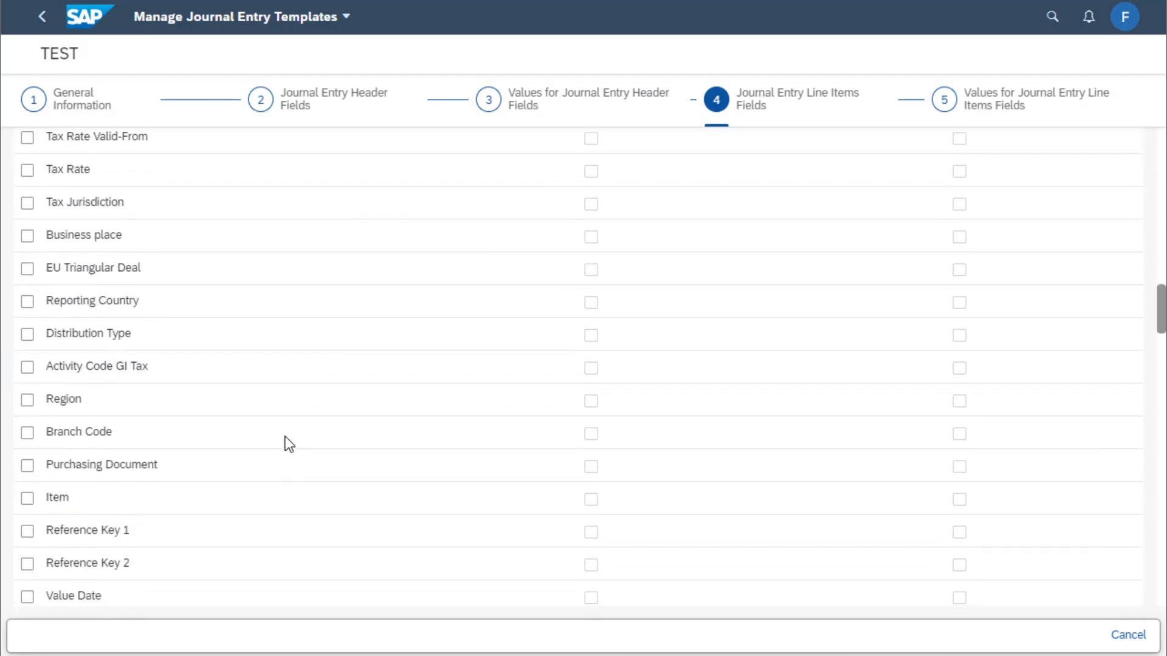
{"action": "scroll", "coordinate": [286, 436], "scroll_direction": "down", "scroll_amount": 10}
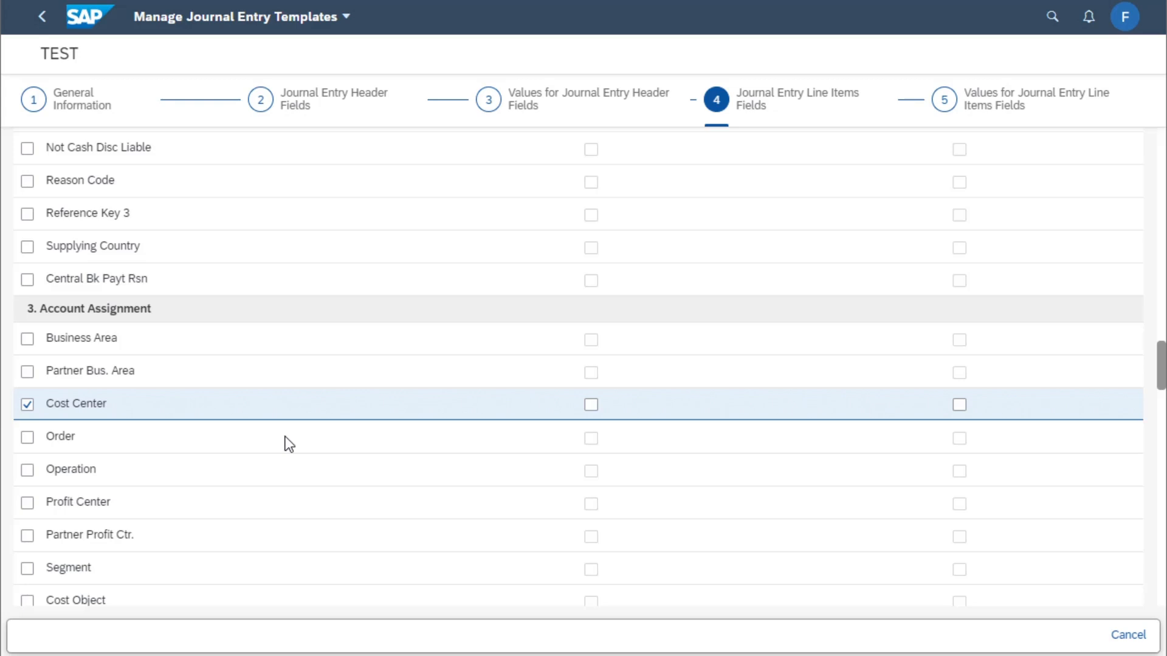
{"action": "scroll", "coordinate": [286, 437], "scroll_direction": "down", "scroll_amount": 10}
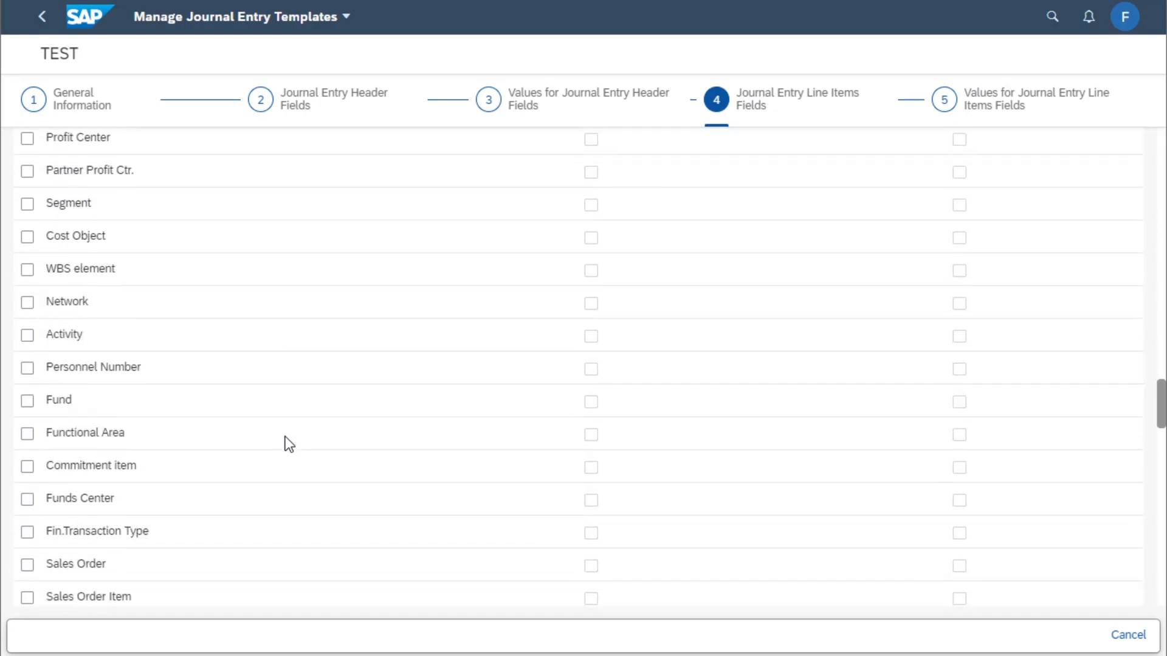
{"action": "scroll", "coordinate": [285, 437], "scroll_direction": "down", "scroll_amount": 17}
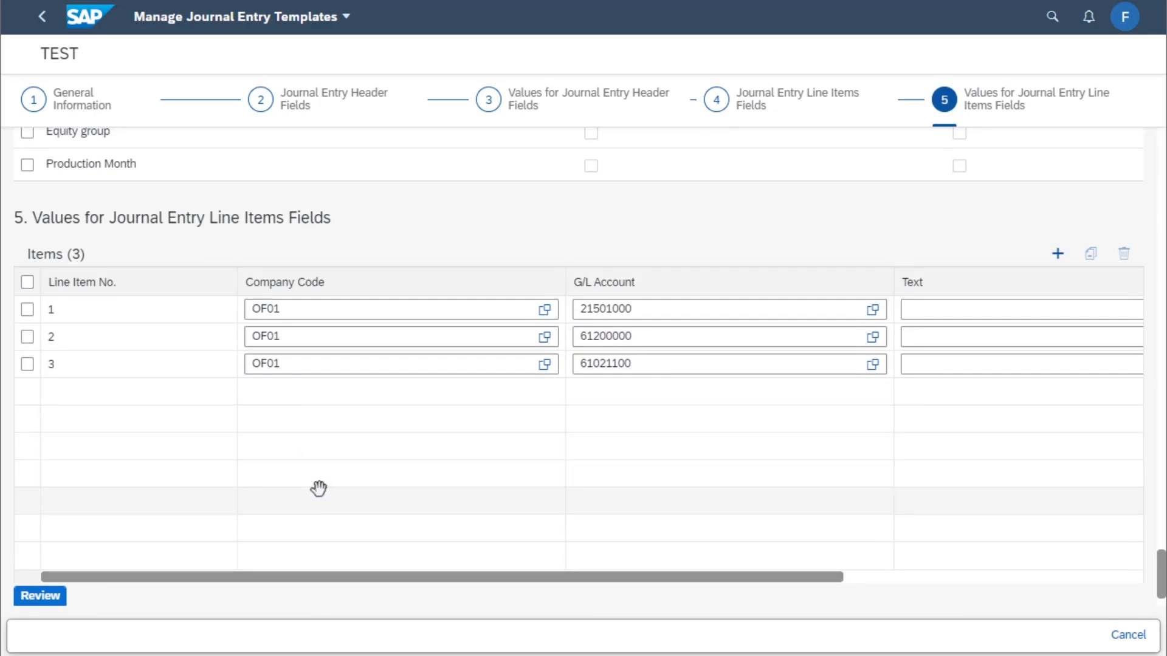
{"action": "left_click_drag", "start_coordinate": [373, 573], "coordinate": [807, 553]}
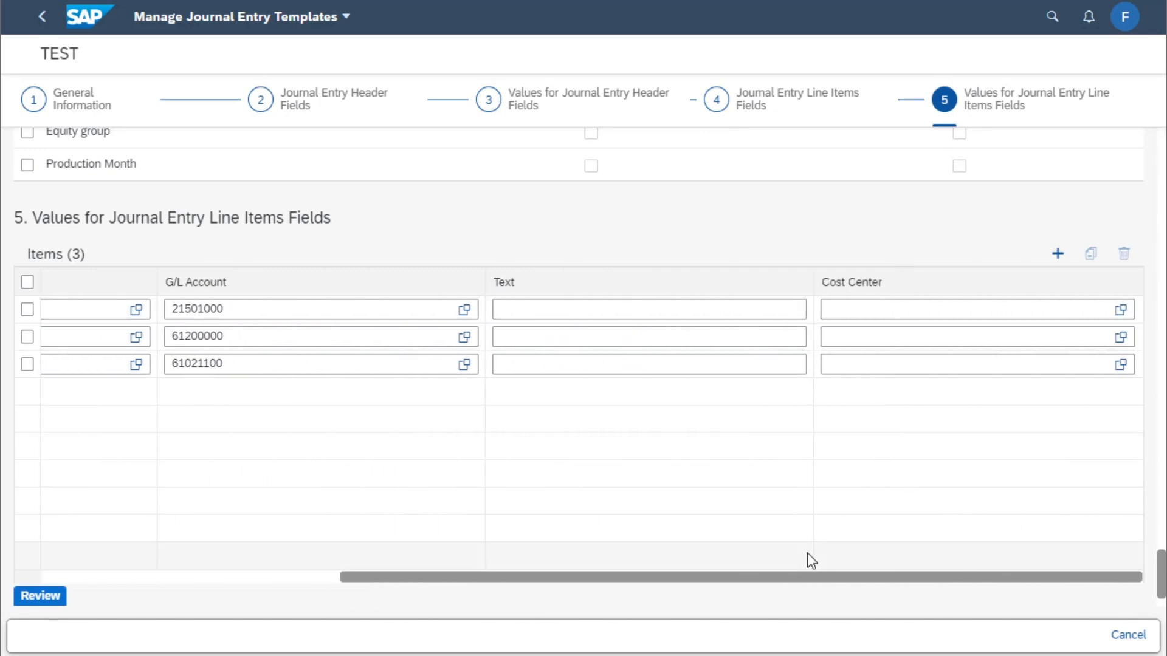
{"action": "left_click", "coordinate": [874, 307]}
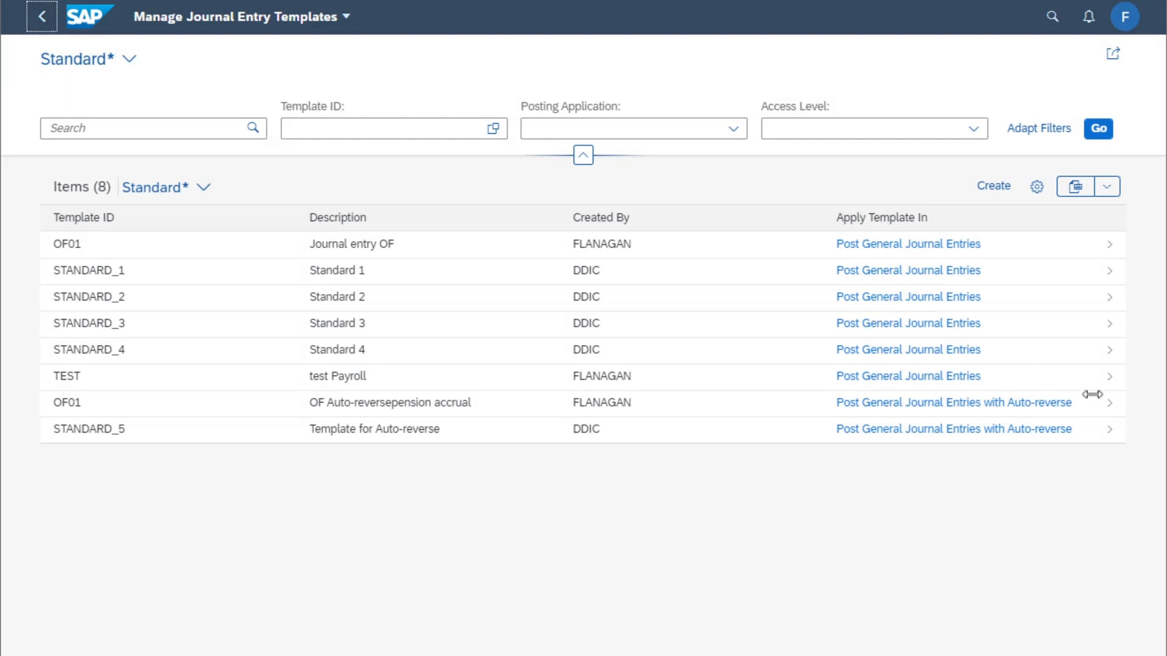
Open the OF01 auto-reverse template, review its header fields, and return to the list
{"action": "left_click", "coordinate": [1110, 411]}
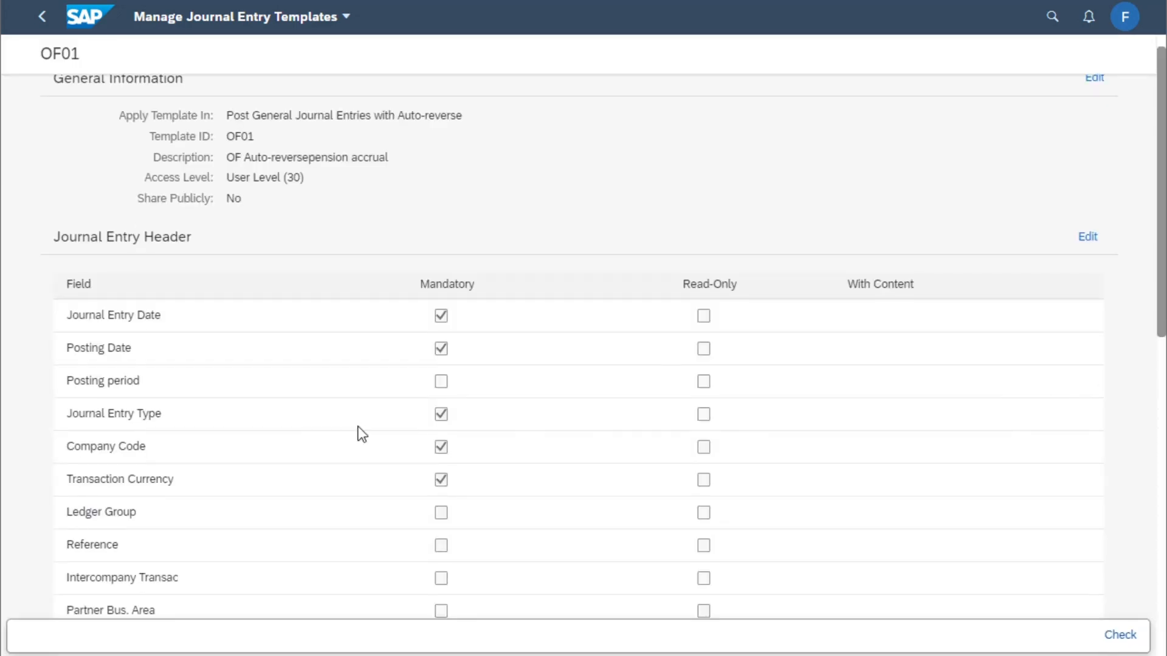
{"action": "scroll", "coordinate": [359, 432], "scroll_direction": "down", "scroll_amount": 5}
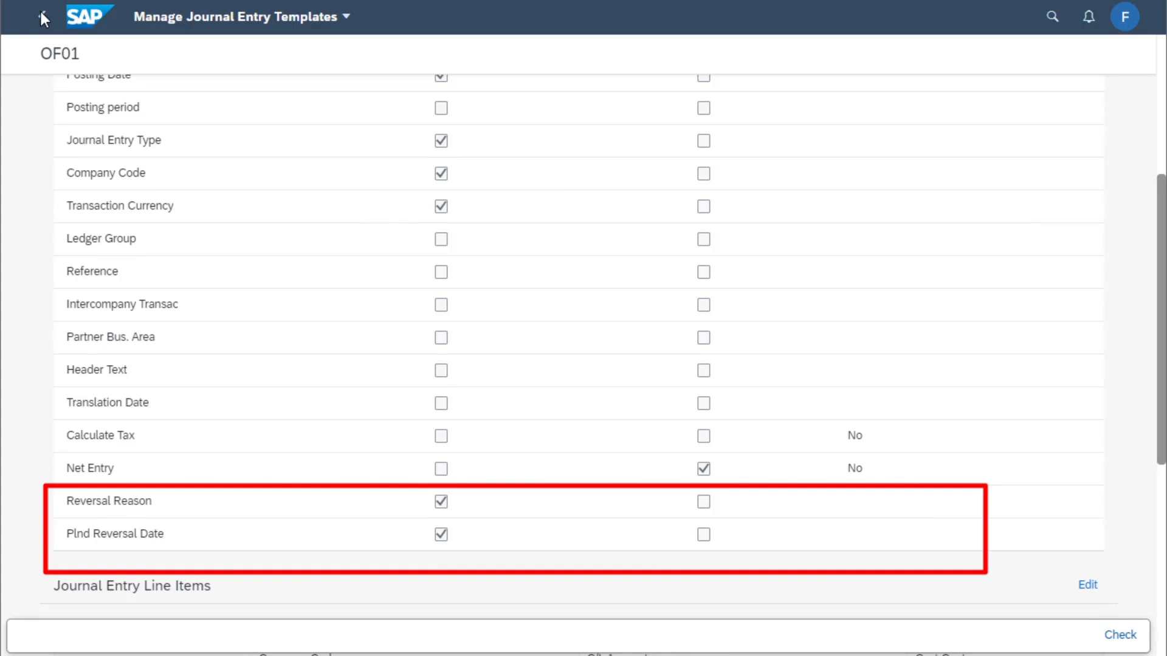
{"action": "left_click", "coordinate": [41, 14]}
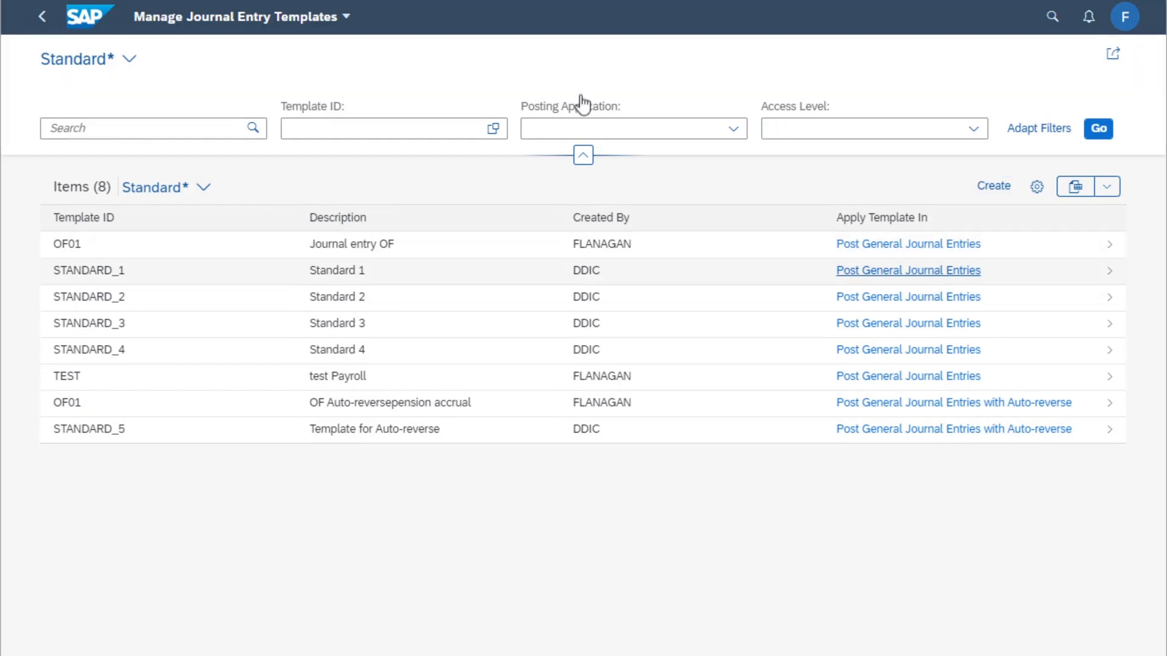
Start a new template applied in Post General Journal Entries with Auto-reverse
{"action": "left_click", "coordinate": [996, 186]}
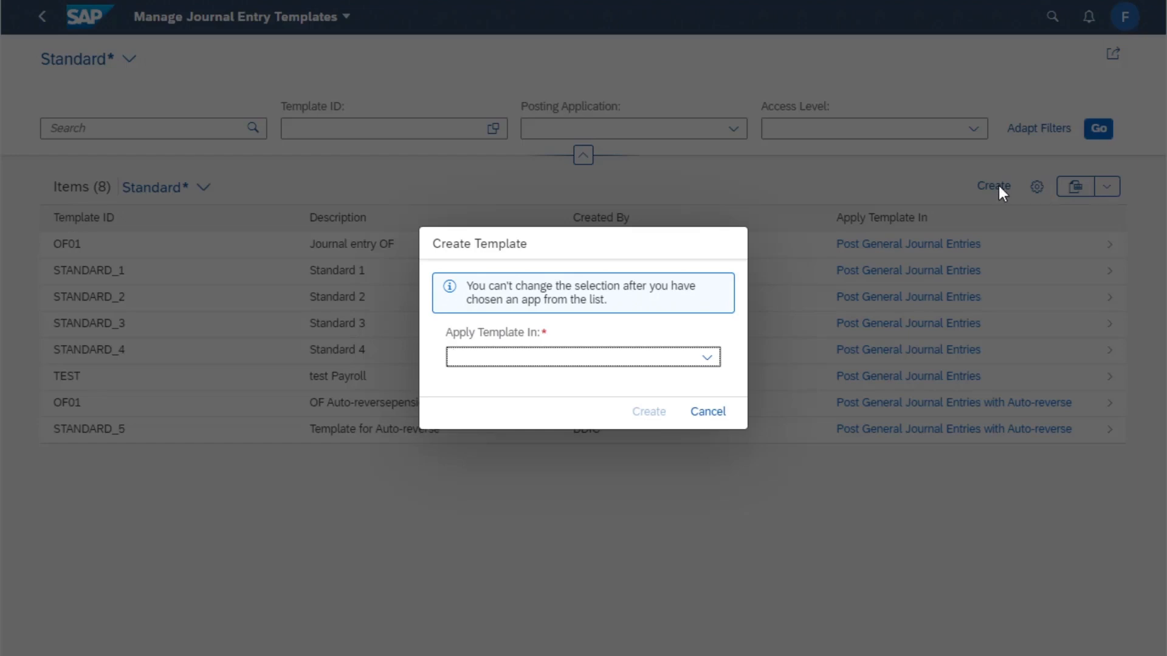
{"action": "left_click", "coordinate": [706, 359]}
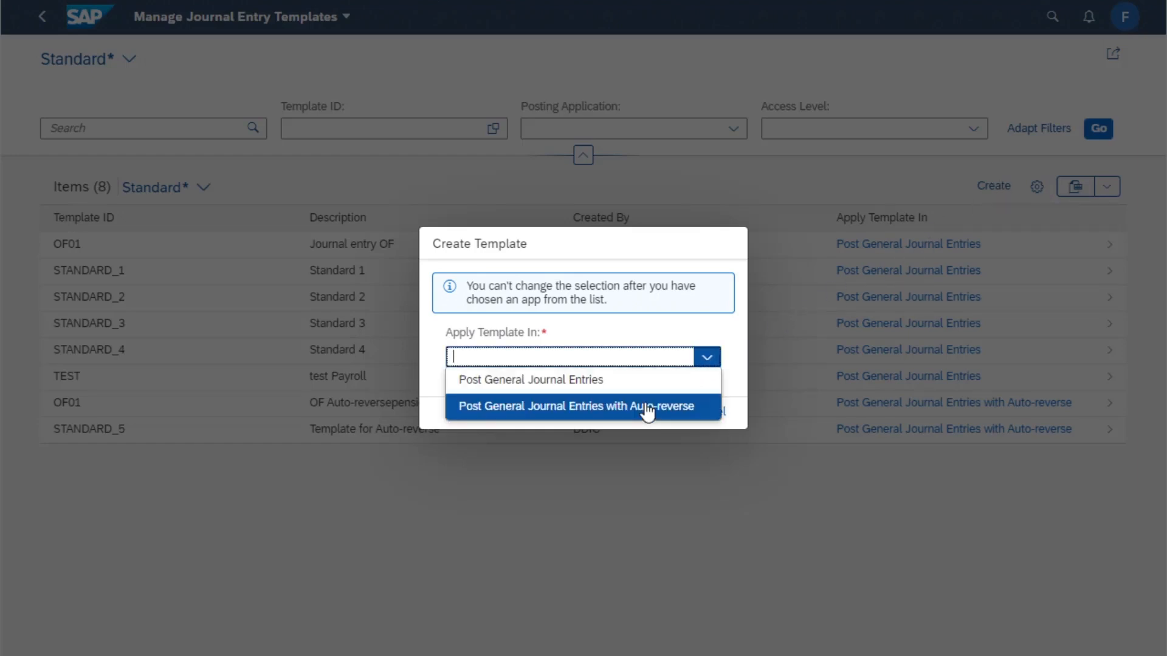
{"action": "left_click", "coordinate": [648, 408]}
{"action": "left_click", "coordinate": [655, 416]}
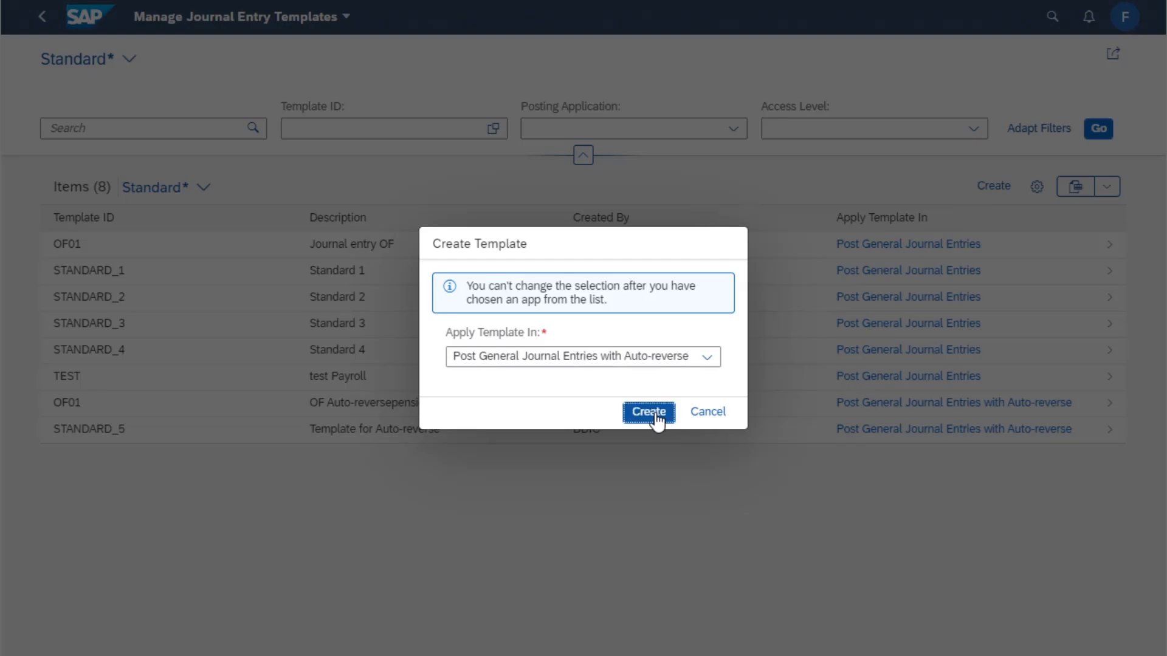
Enter template ID XX, description jnl and access level Company Code Level (20), then continue to step 2
{"action": "left_click", "coordinate": [235, 220]}
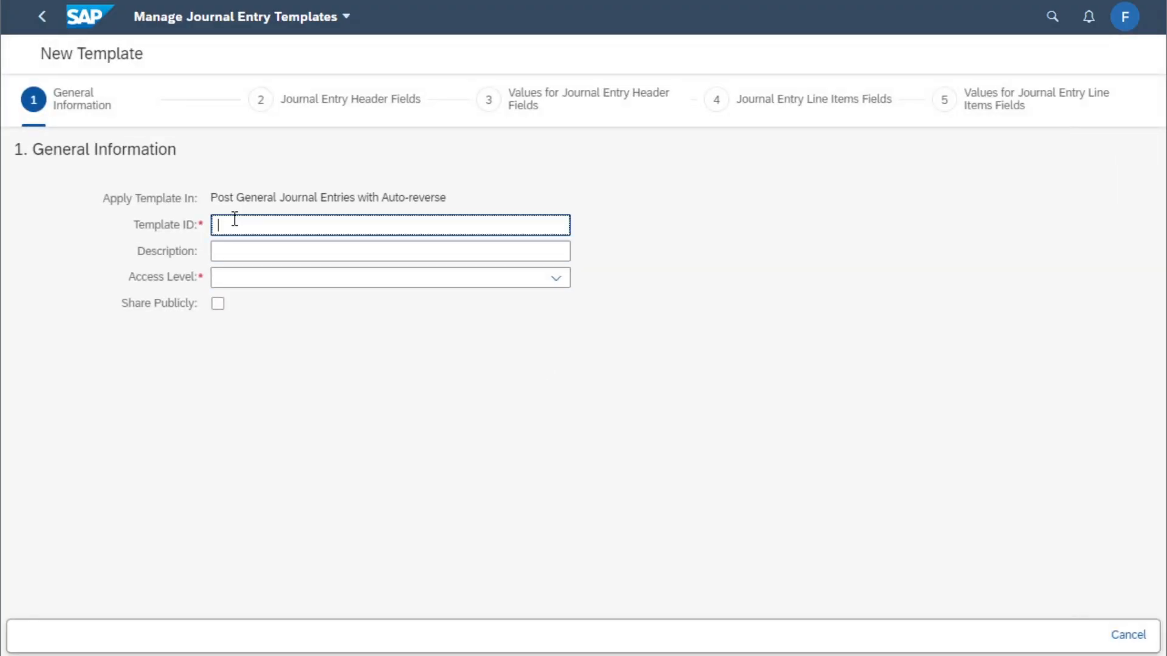
{"action": "type", "text": "XX"}
{"action": "key", "text": "Tab"}
{"action": "type", "text": "R"}
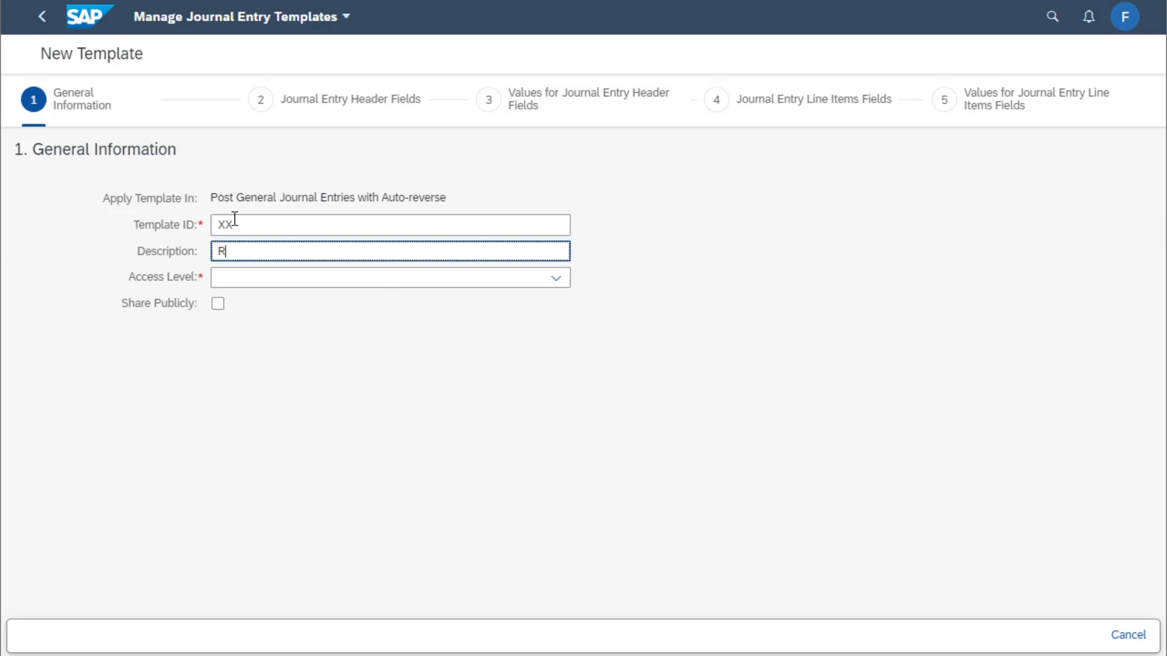
{"action": "key", "text": "BackSpace"}
{"action": "type", "text": "jnl"}
{"action": "key", "text": "Tab"}
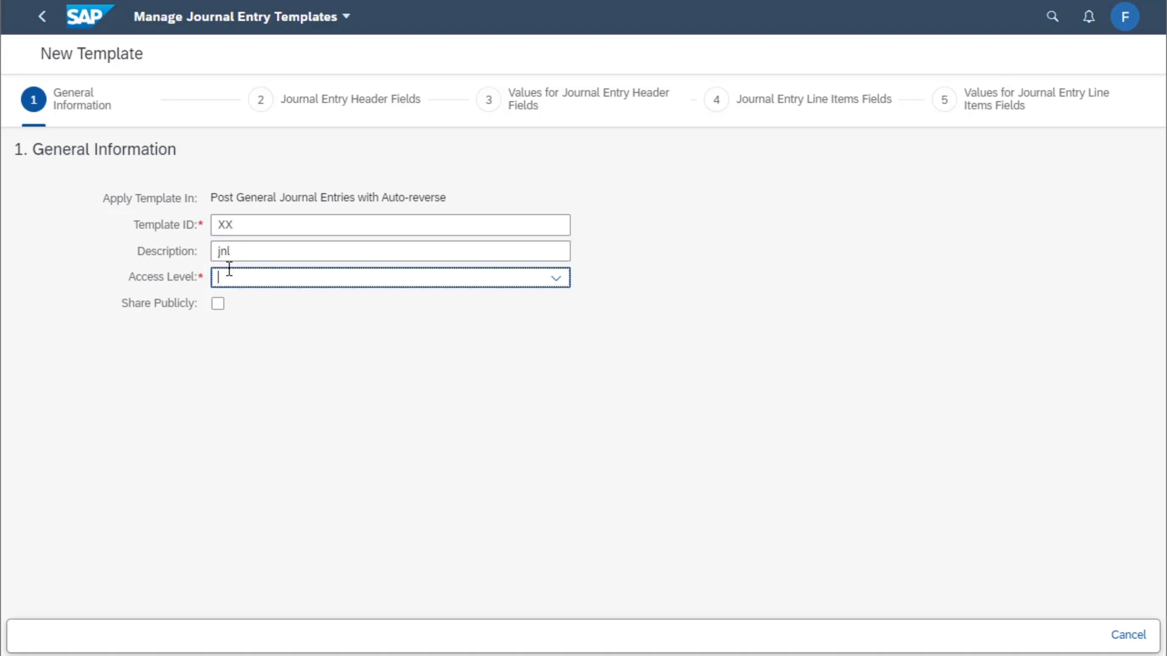
{"action": "left_click", "coordinate": [559, 285]}
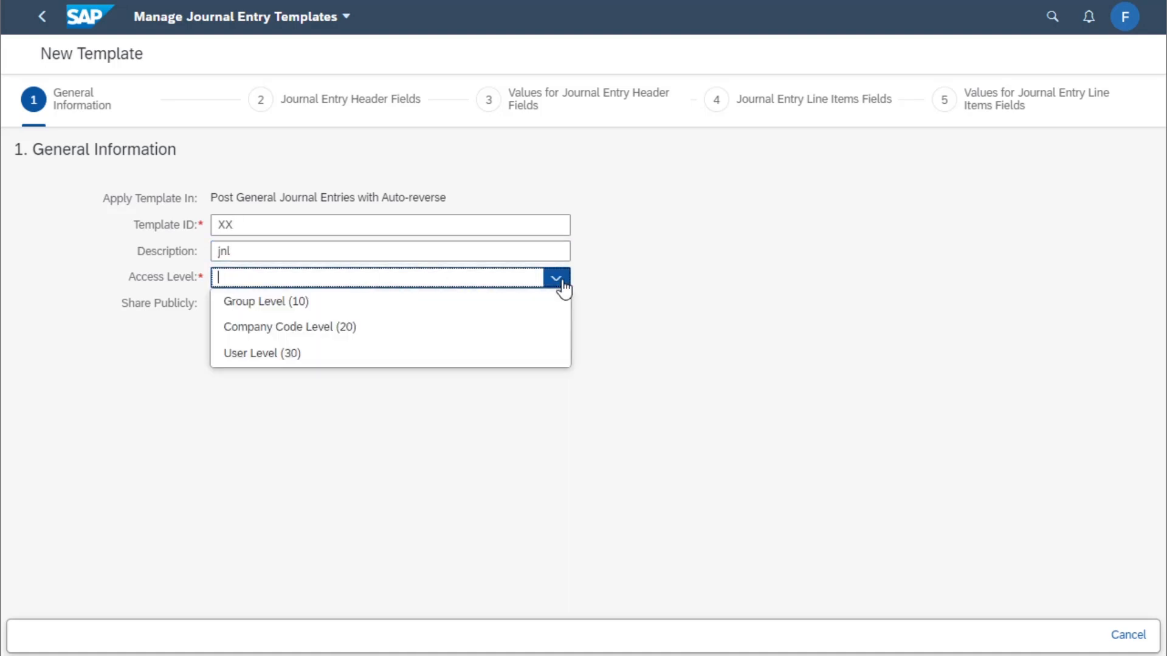
{"action": "left_click", "coordinate": [315, 332]}
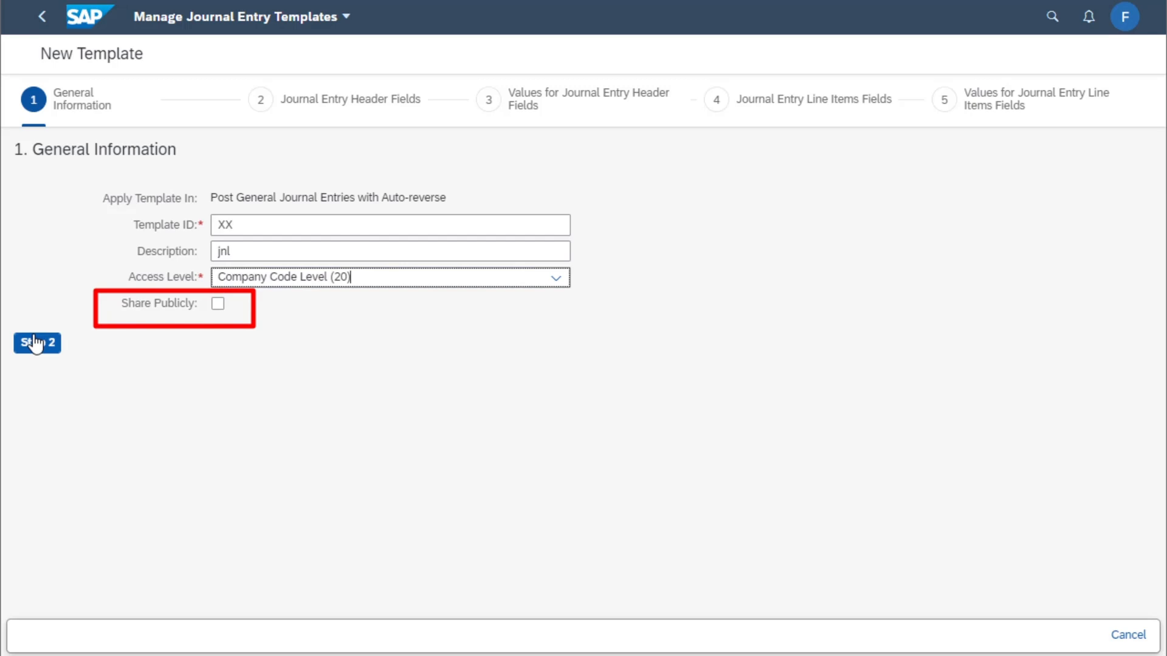
{"action": "left_click", "coordinate": [35, 344]}
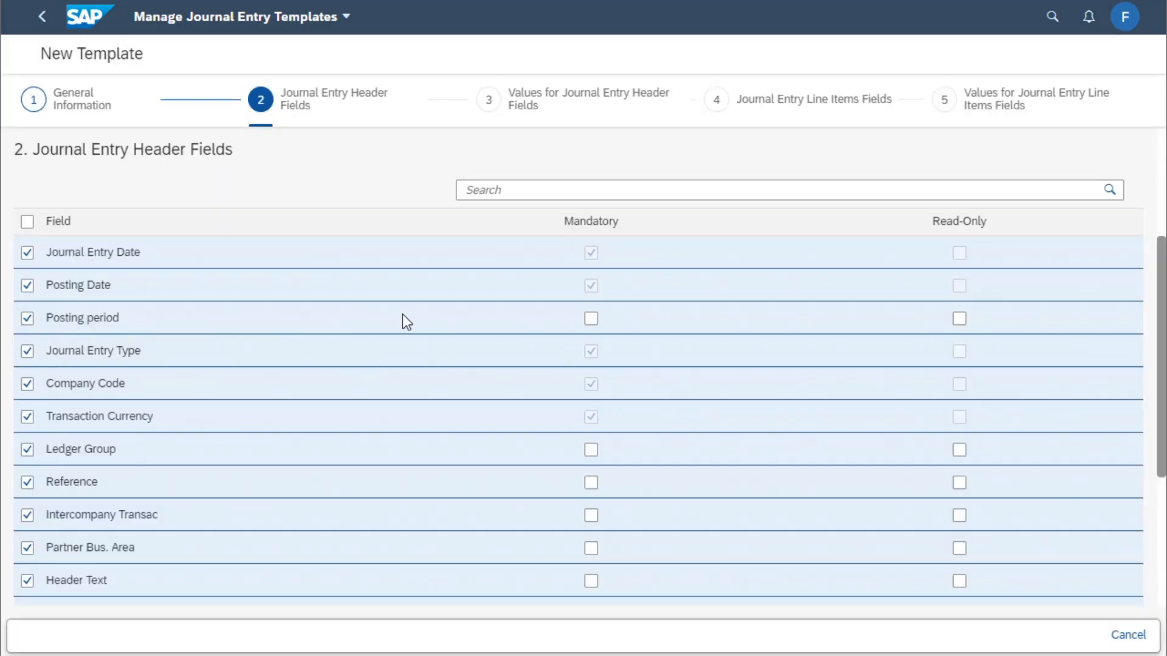
Keep the default header fields and header values, advancing to the line item fields step
{"action": "scroll", "coordinate": [403, 315], "scroll_direction": "down", "scroll_amount": 3}
{"action": "scroll", "coordinate": [403, 315], "scroll_direction": "up", "scroll_amount": 1}
{"action": "scroll", "coordinate": [402, 315], "scroll_direction": "down", "scroll_amount": 3}
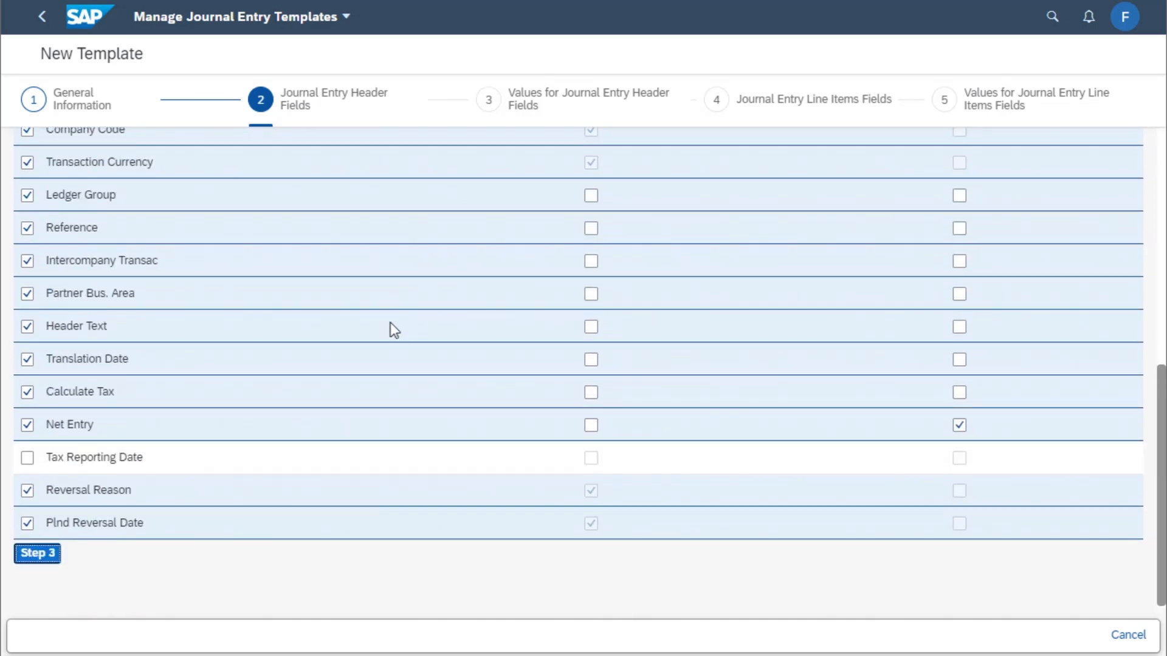
{"action": "left_click", "coordinate": [39, 555]}
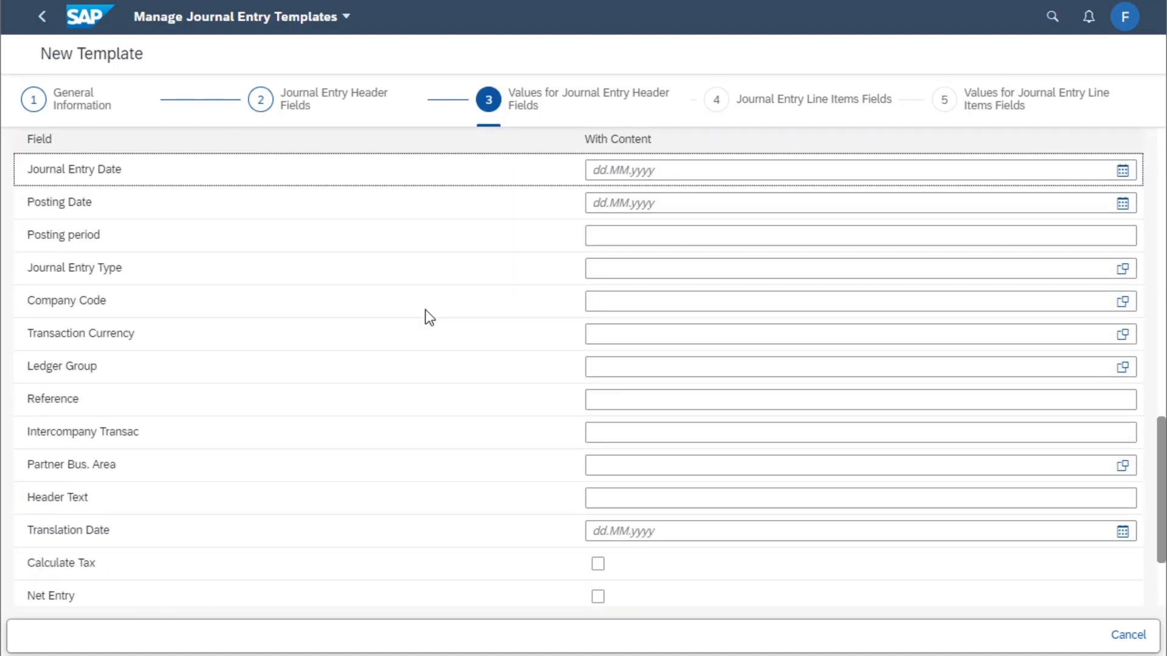
{"action": "scroll", "coordinate": [429, 316], "scroll_direction": "down", "scroll_amount": 2}
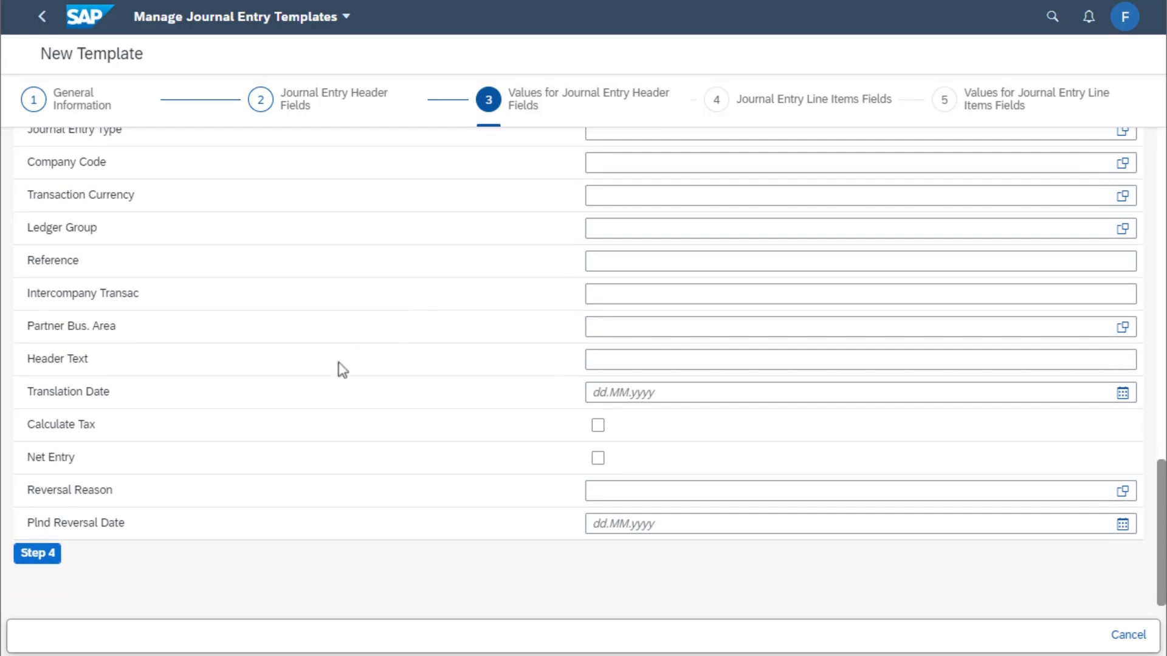
{"action": "left_click", "coordinate": [37, 553]}
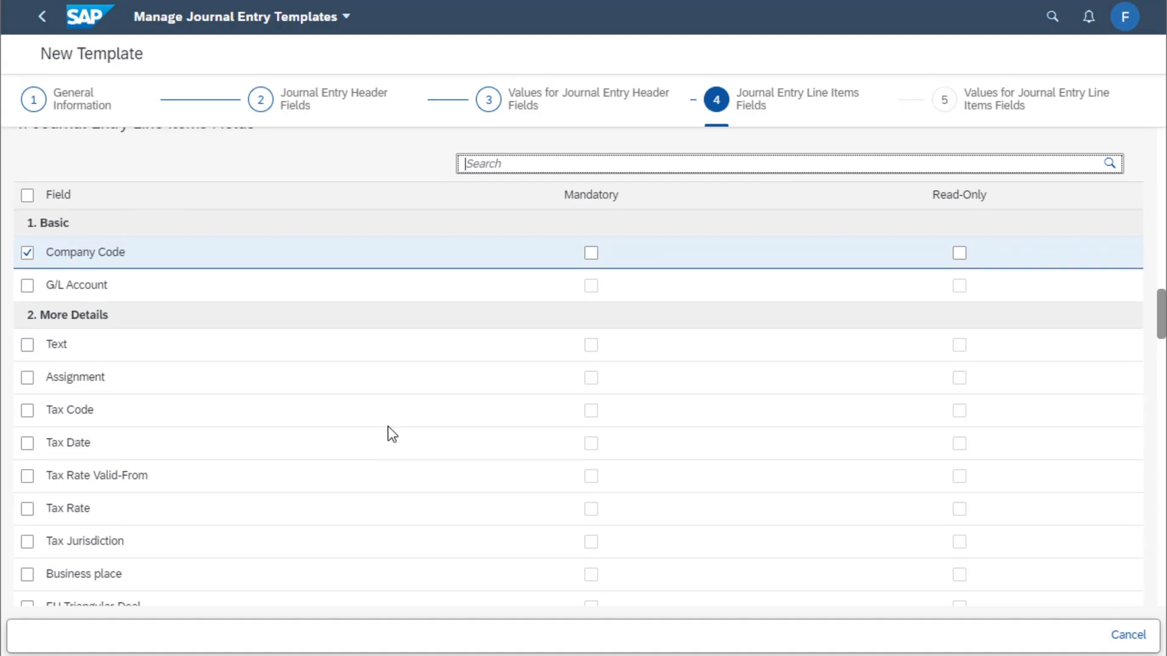
Keep the default line item fields and advance to step 5 of the template wizard
{"action": "scroll", "coordinate": [387, 427], "scroll_direction": "down", "scroll_amount": 10}
{"action": "scroll", "coordinate": [388, 427], "scroll_direction": "down", "scroll_amount": 10}
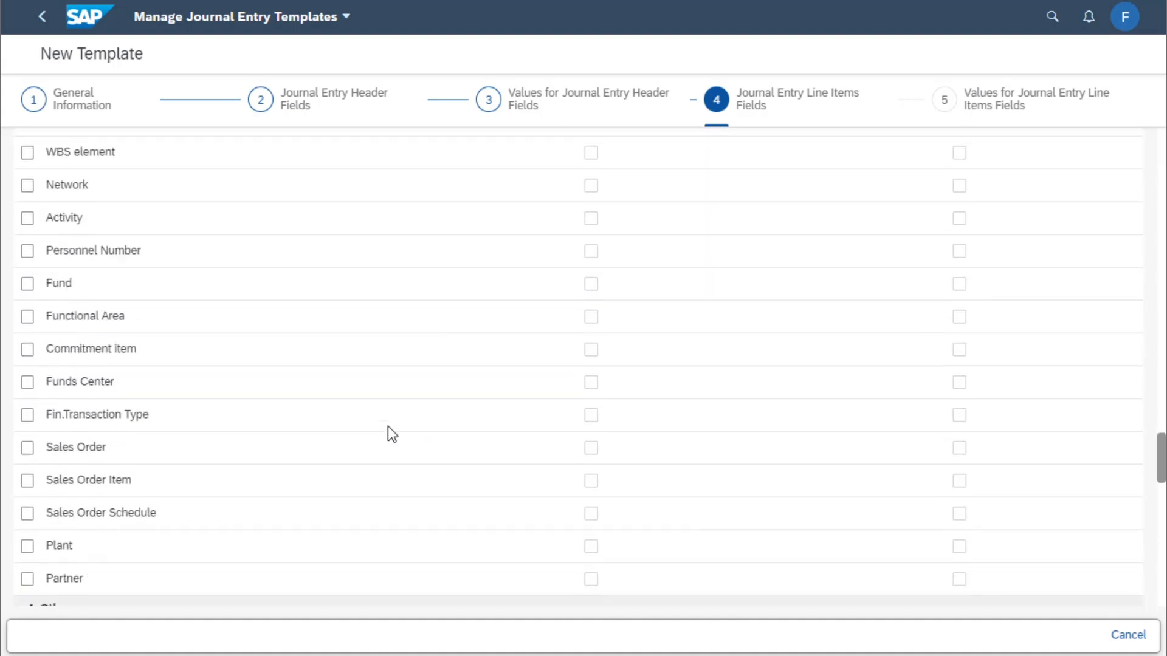
{"action": "scroll", "coordinate": [387, 426], "scroll_direction": "down", "scroll_amount": 10}
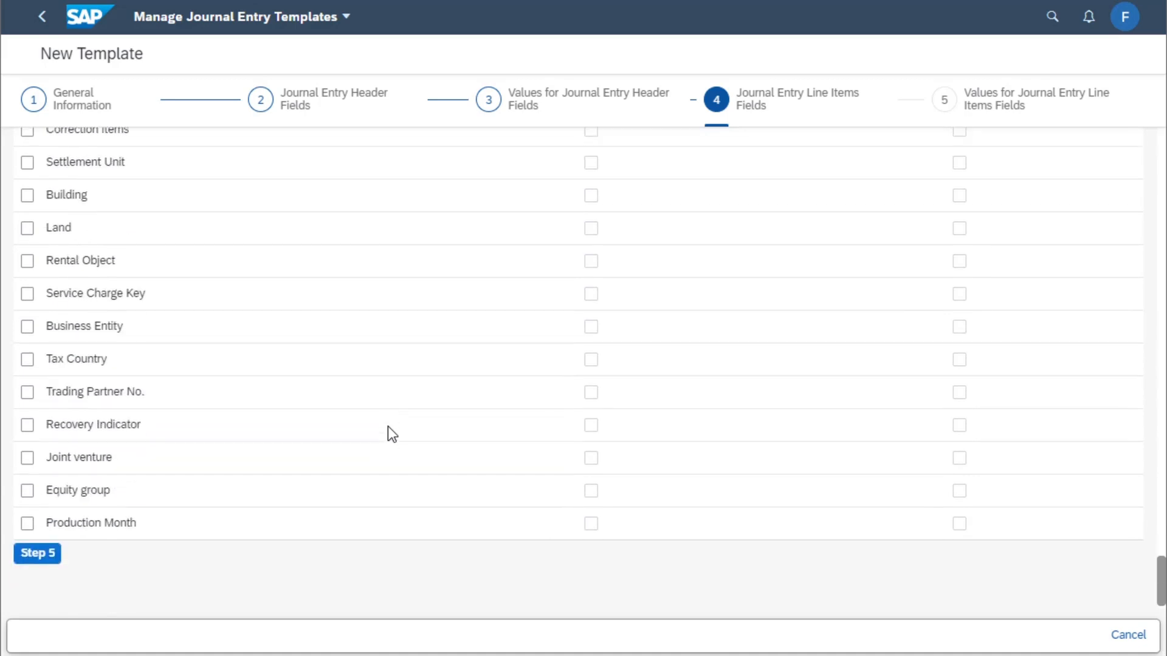
{"action": "left_click", "coordinate": [43, 554]}
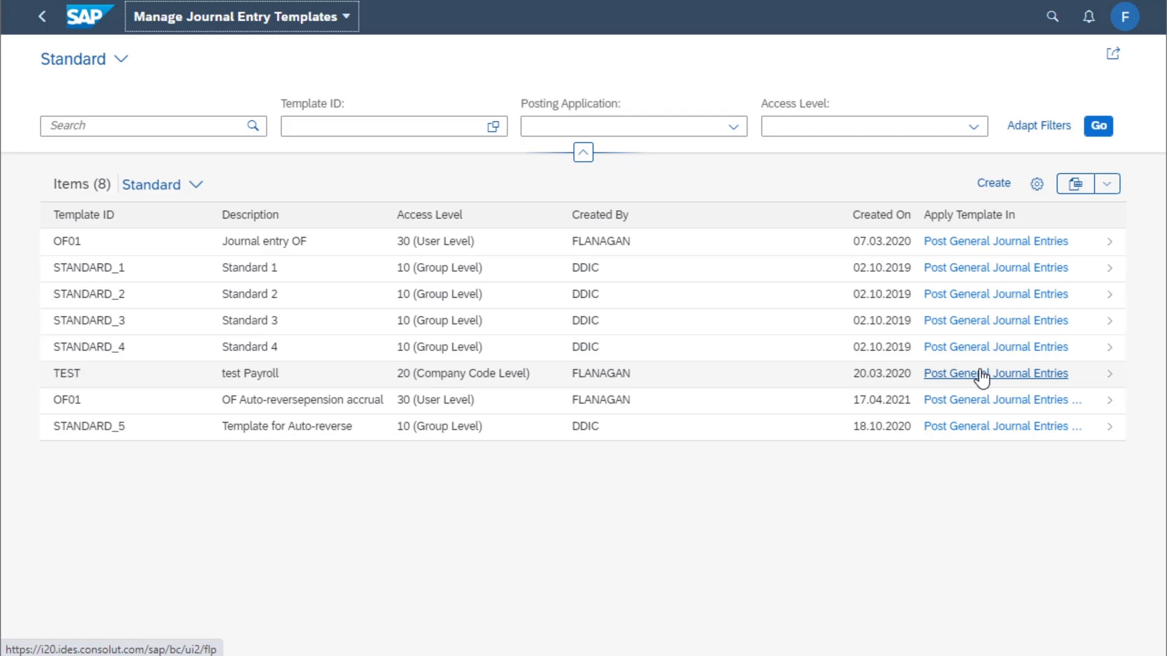
Apply the TEST template in Post General Journal Entries from the template list
{"action": "left_click", "coordinate": [967, 373]}
{"action": "left_click", "coordinate": [747, 381]}
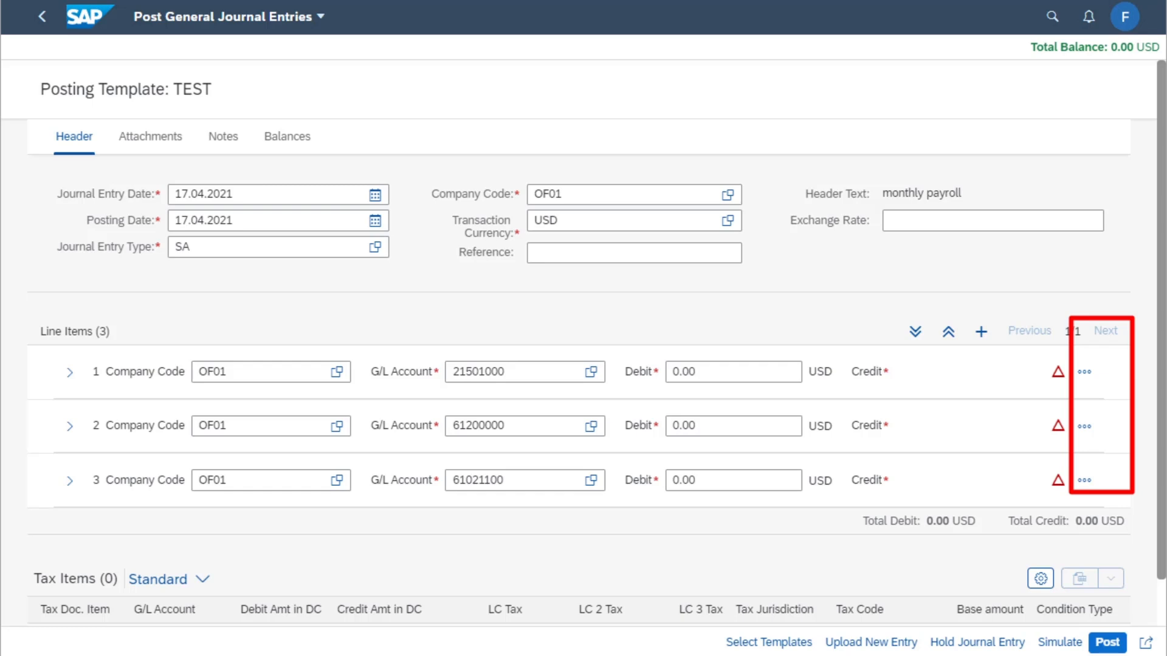
Expand line item 2 and assign cost center OF011101 to it
{"action": "left_click", "coordinate": [69, 428]}
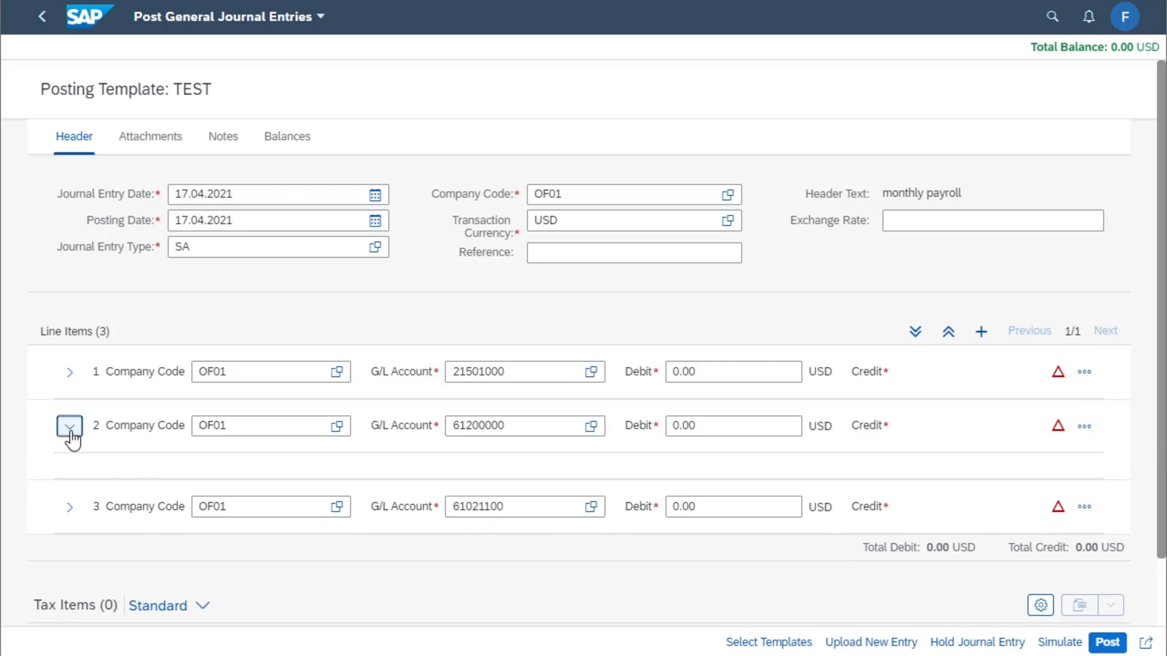
{"action": "scroll", "coordinate": [104, 496], "scroll_direction": "down", "scroll_amount": 3}
{"action": "left_click", "coordinate": [109, 462]}
{"action": "type", "text": "of"}
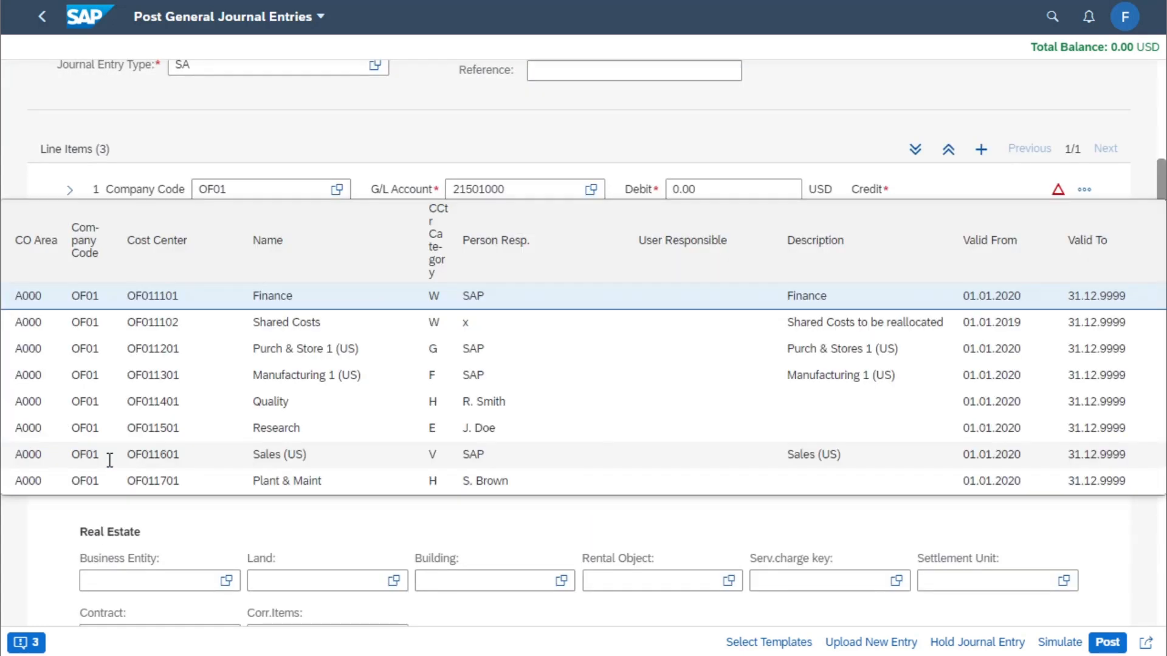
{"action": "left_click", "coordinate": [151, 297]}
Expand line item 3 and assign cost center OF011301 to it
{"action": "scroll", "coordinate": [61, 560], "scroll_direction": "down", "scroll_amount": 1}
{"action": "scroll", "coordinate": [63, 547], "scroll_direction": "down", "scroll_amount": 4}
{"action": "left_click", "coordinate": [68, 448]}
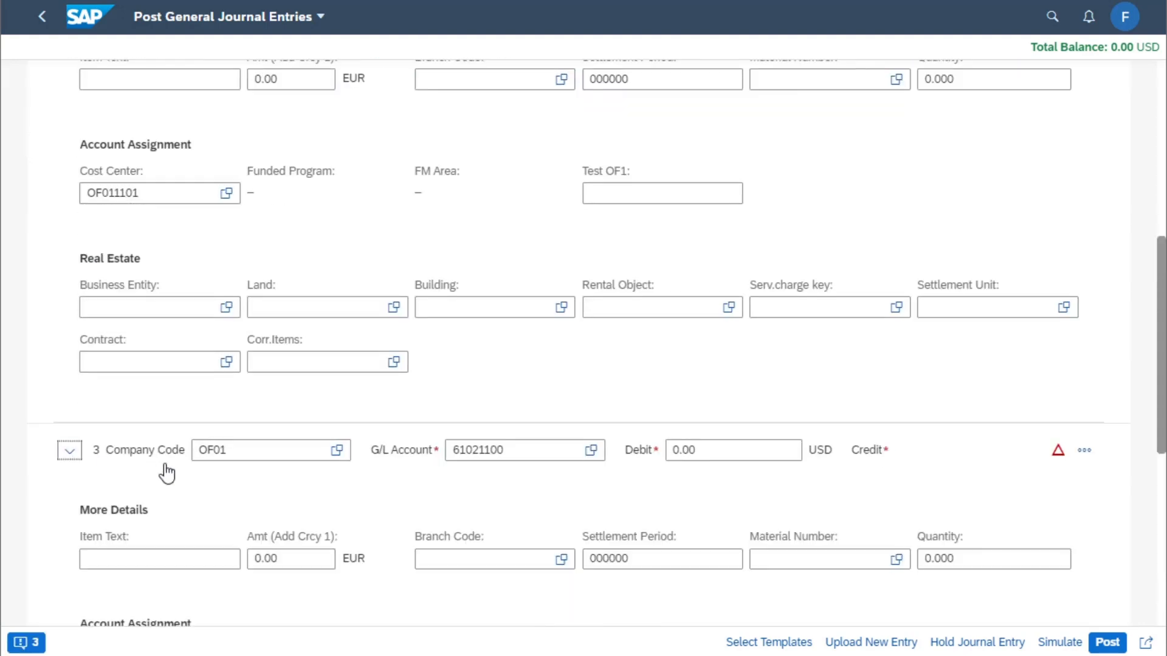
{"action": "scroll", "coordinate": [163, 467], "scroll_direction": "down", "scroll_amount": 4}
{"action": "left_click", "coordinate": [147, 406]}
{"action": "type", "text": "of"}
{"action": "left_click", "coordinate": [143, 307]}
{"action": "left_click", "coordinate": [1096, 384]}
{"action": "left_click", "coordinate": [1048, 640]}
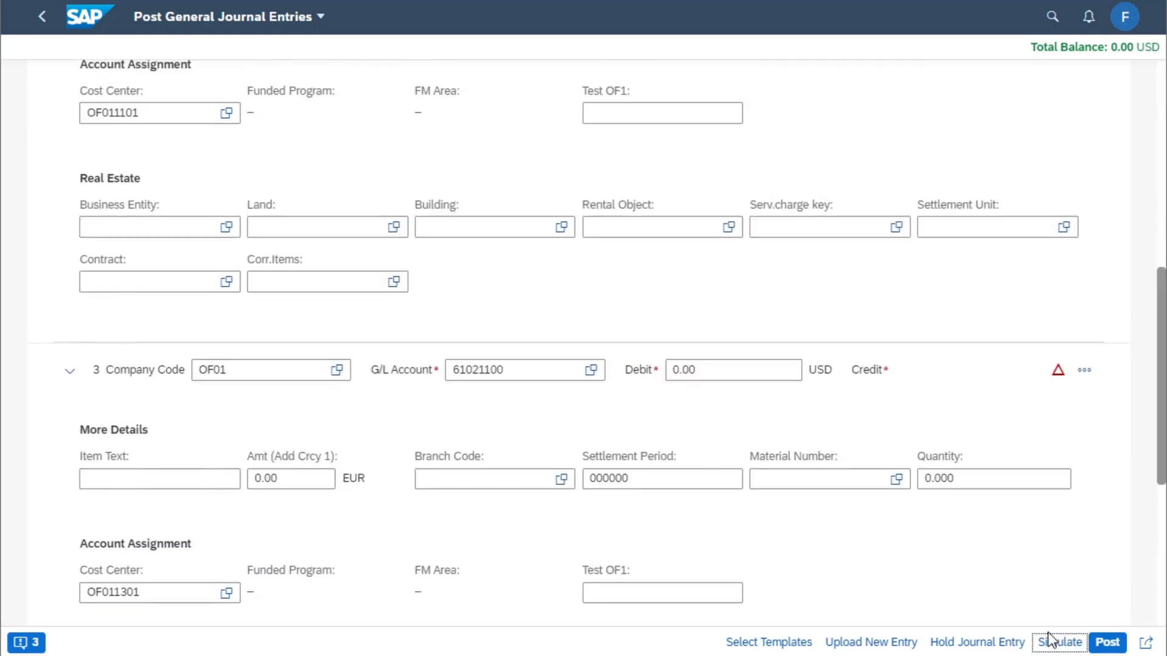
Enter a debit of 5,000.00 on line item 1
{"action": "left_click", "coordinate": [672, 98]}
{"action": "type", "text": "5000.00"}
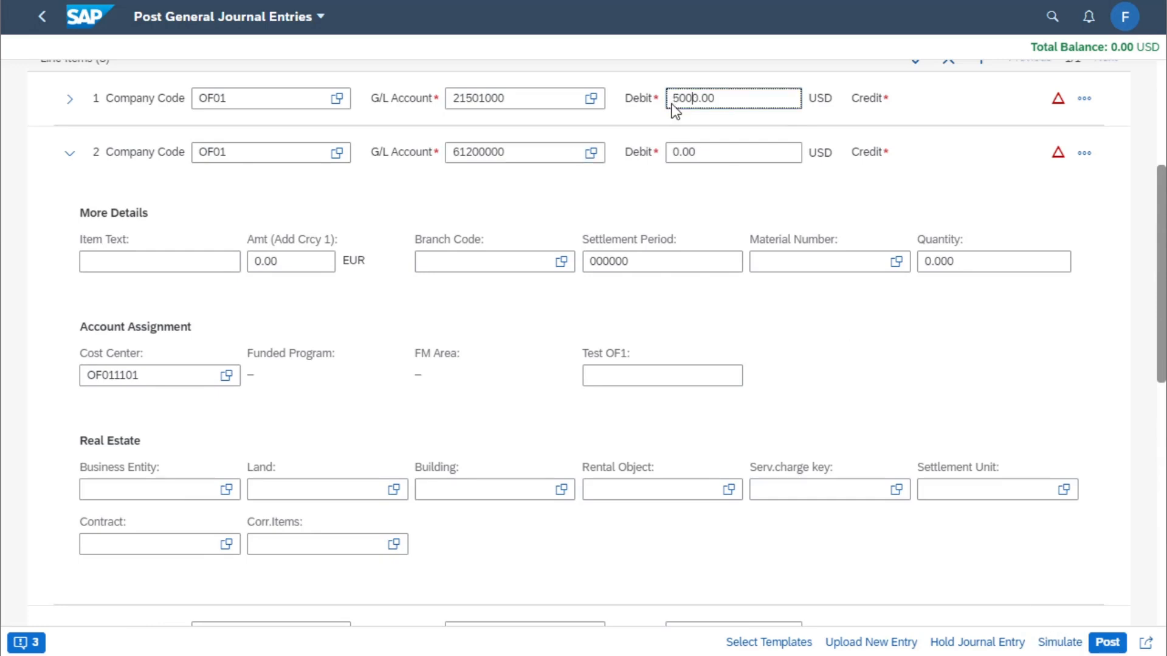
Enter credits of 2,000.00 on line items 2 and 3 and collapse the line items
{"action": "left_click", "coordinate": [896, 152]}
{"action": "left_click", "coordinate": [1083, 153]}
{"action": "left_click", "coordinate": [969, 181]}
{"action": "type", "text": "200.00"}
{"action": "scroll", "coordinate": [917, 331], "scroll_direction": "down", "scroll_amount": 3}
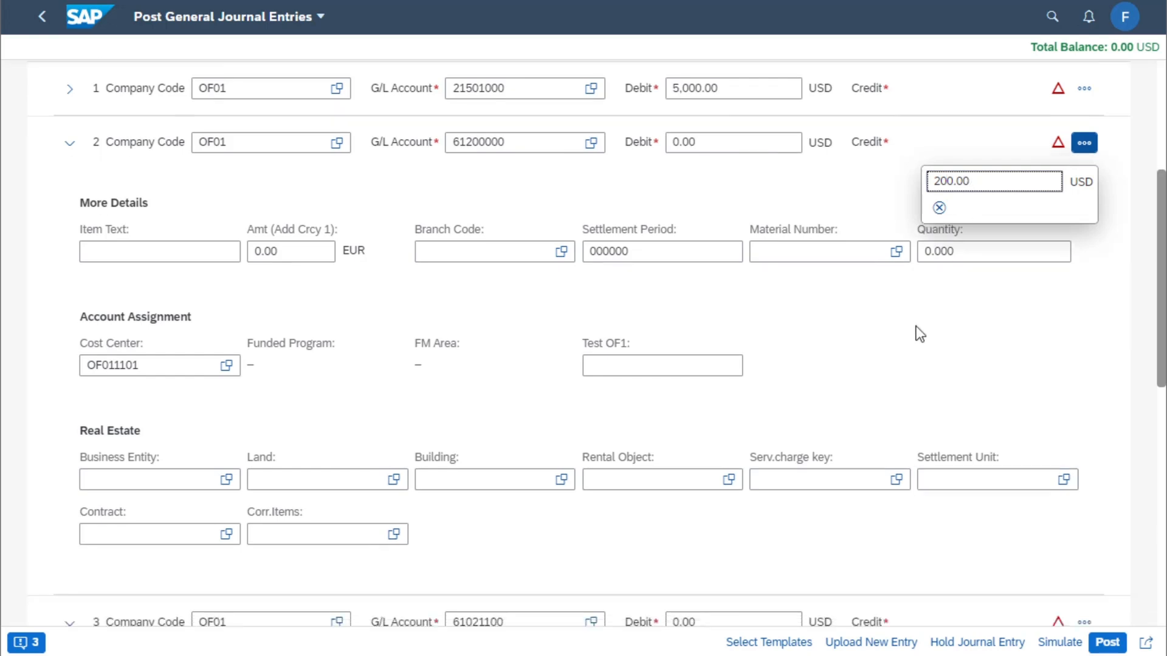
{"action": "left_click", "coordinate": [1084, 462]}
{"action": "type", "text": "200.00"}
{"action": "scroll", "coordinate": [813, 405], "scroll_direction": "up", "scroll_amount": 3}
{"action": "left_click", "coordinate": [70, 166]}
{"action": "left_click", "coordinate": [69, 218]}
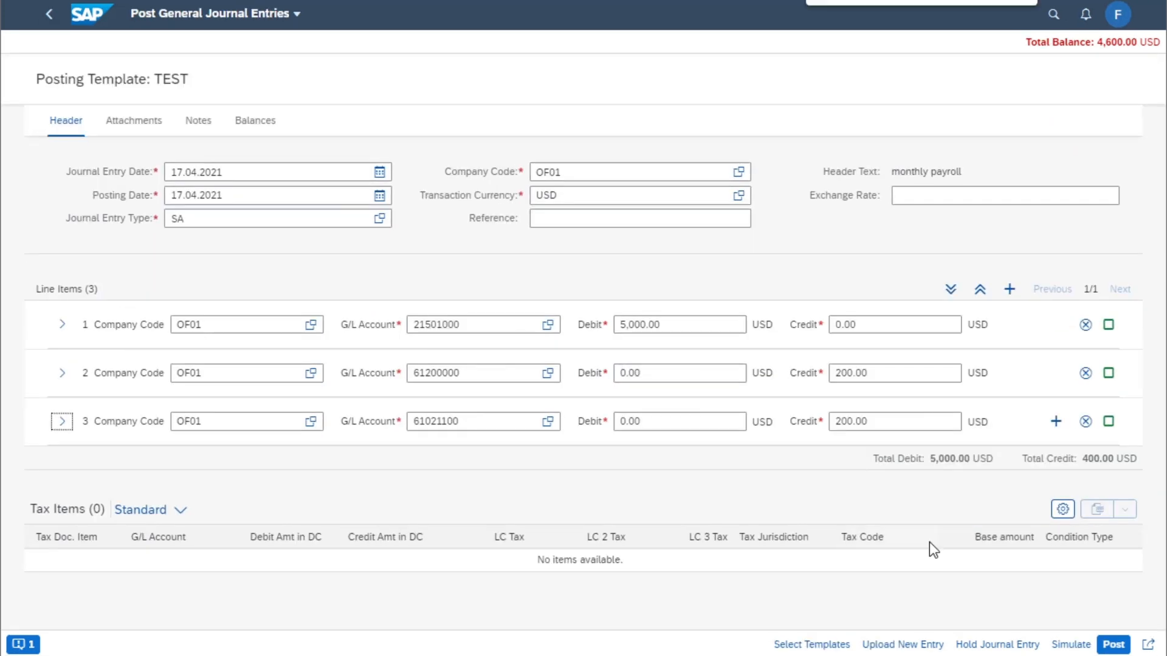
{"action": "left_click", "coordinate": [837, 374]}
{"action": "type", "text": "0"}
{"action": "left_click", "coordinate": [837, 427]}
{"action": "type", "text": "0"}
Simulate the entry, set line item 3's credit to 3,000.00, simulate again and post the journal entry
{"action": "left_click", "coordinate": [1071, 645]}
{"action": "left_click", "coordinate": [844, 428]}
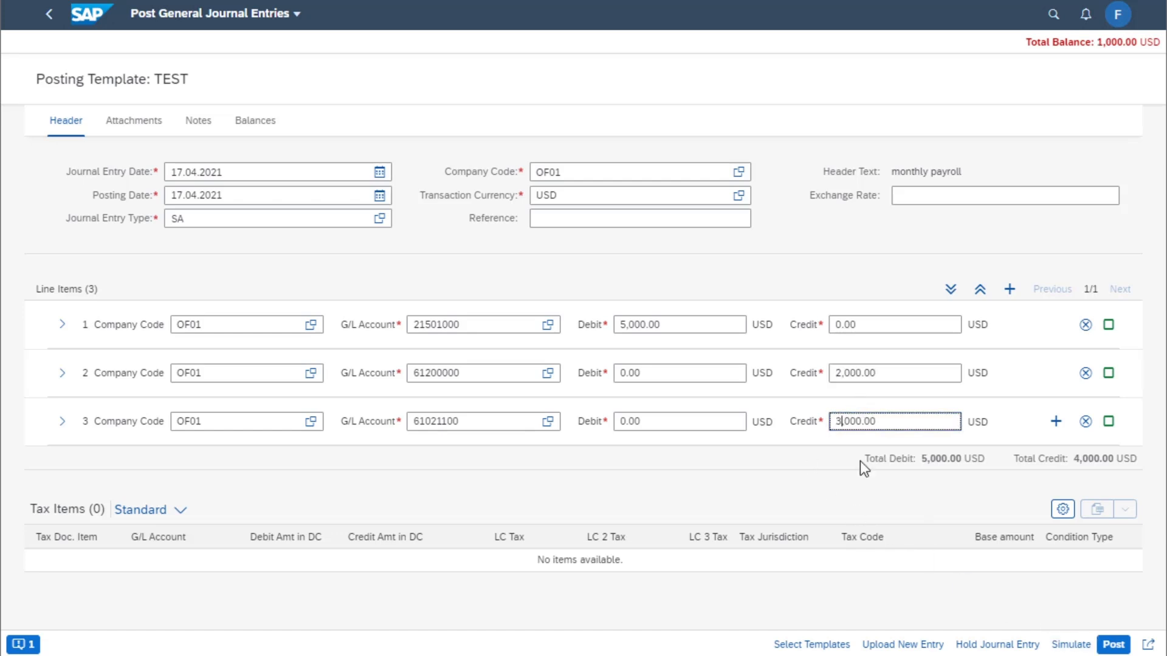
{"action": "type", "text": "3"}
{"action": "left_click", "coordinate": [1071, 645]}
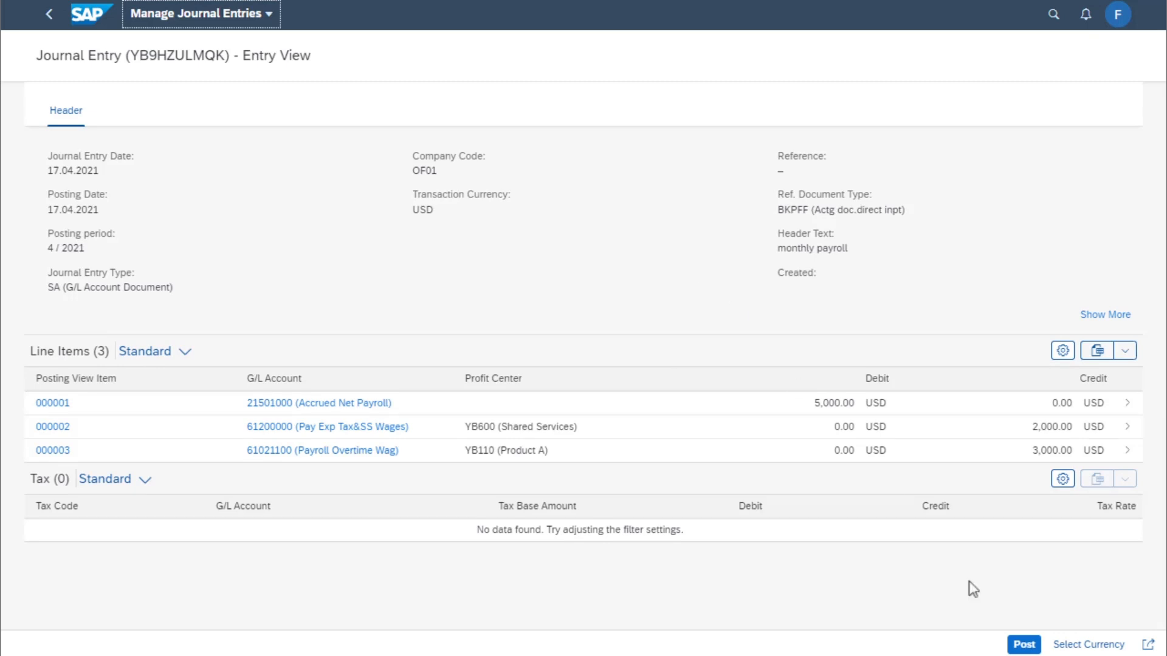
{"action": "left_click", "coordinate": [1025, 645]}
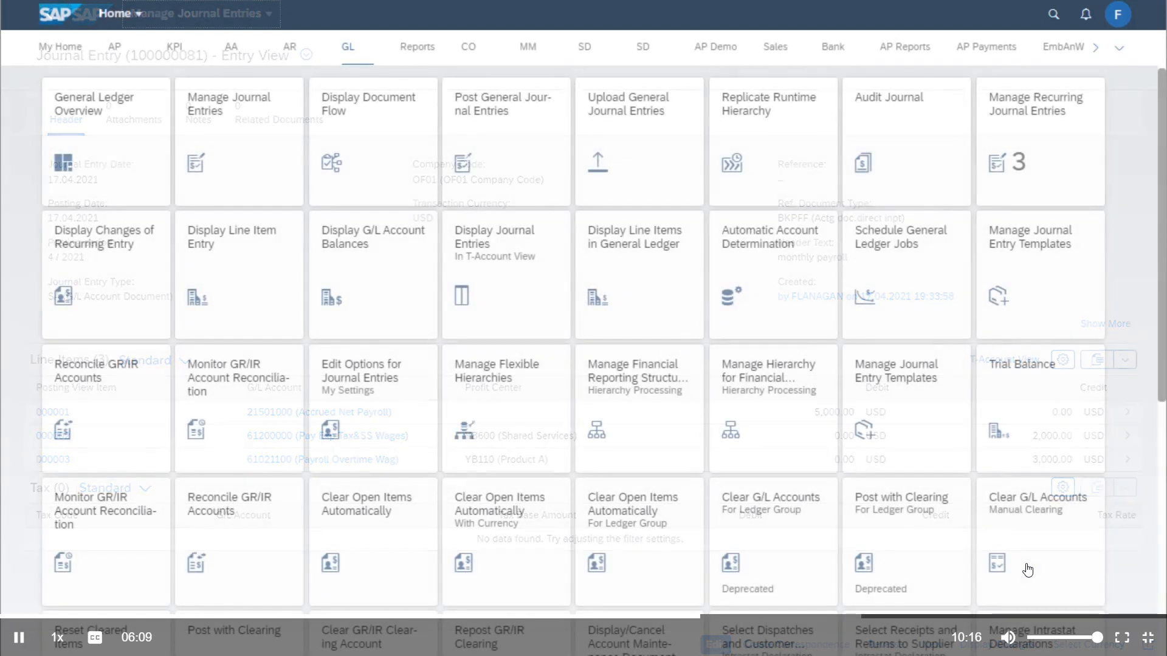
Open Post General Journal Entries and load the OF01 auto-reverse accrual template
{"action": "left_click", "coordinate": [522, 136]}
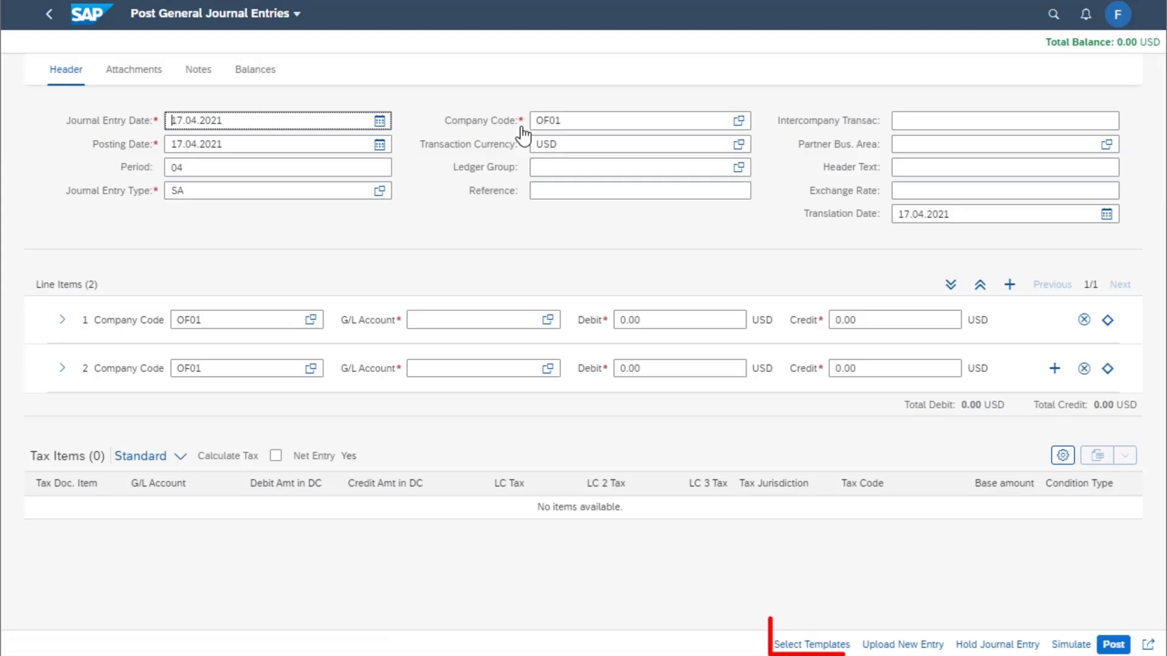
{"action": "left_click", "coordinate": [813, 645]}
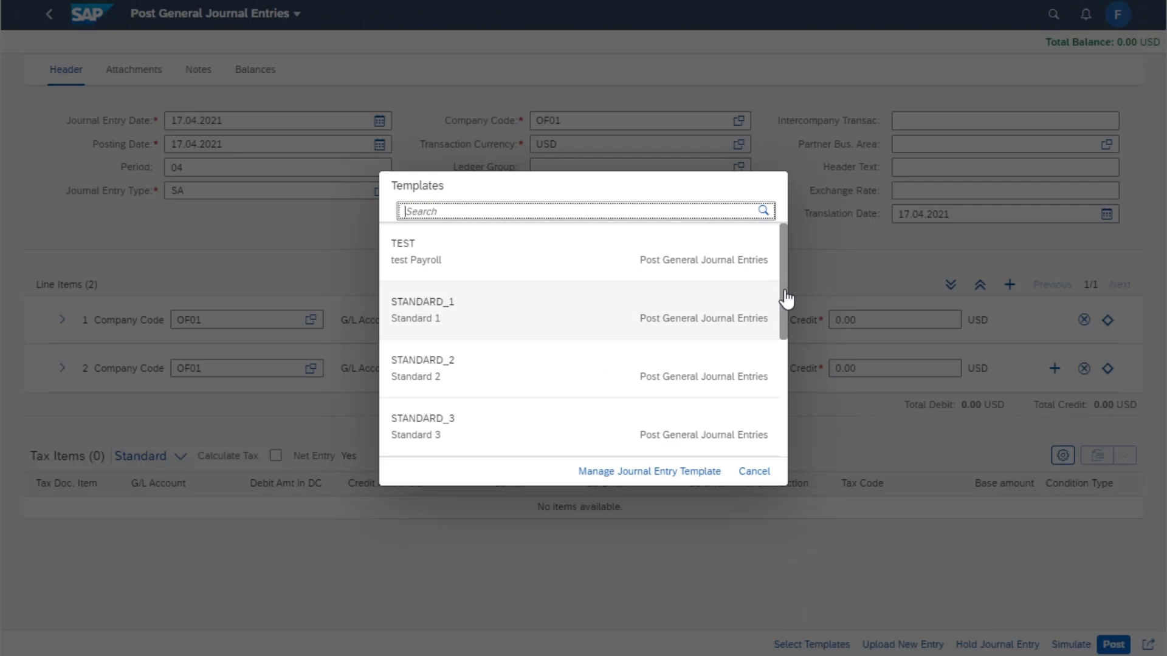
{"action": "left_click_drag", "start_coordinate": [785, 290], "coordinate": [763, 425]}
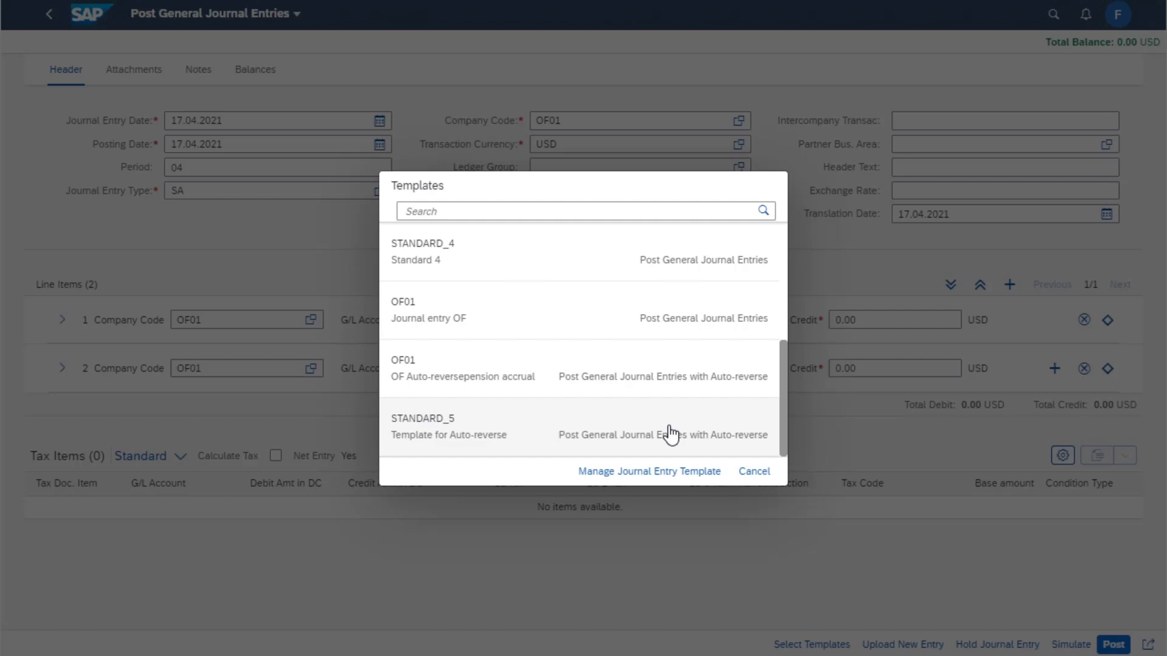
{"action": "left_click", "coordinate": [687, 380]}
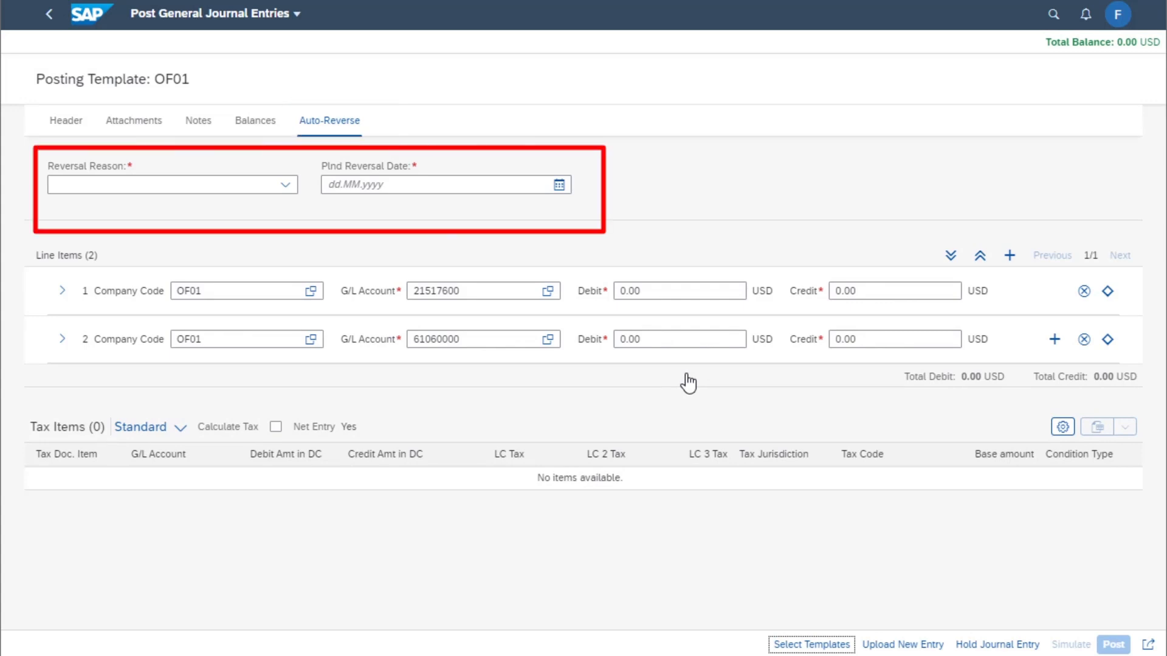
Set the reversal reason to 05 (Accrual) and the planned reversal date to 01.05.2021
{"action": "left_click", "coordinate": [291, 189]}
{"action": "left_click", "coordinate": [71, 299]}
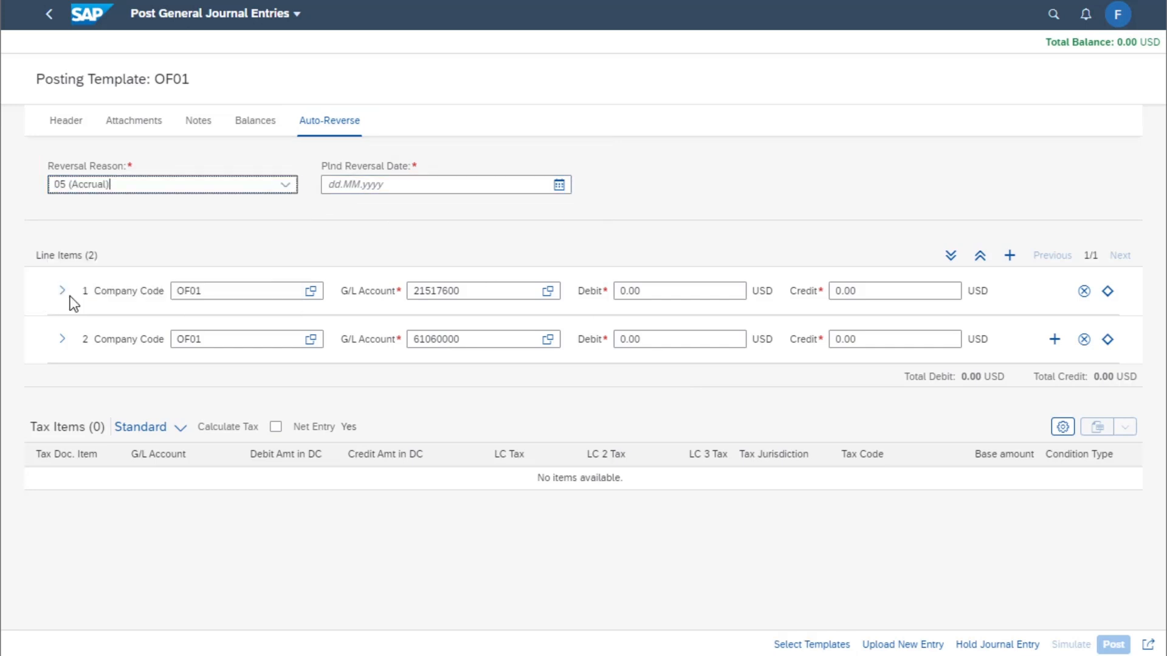
{"action": "left_click", "coordinate": [559, 185]}
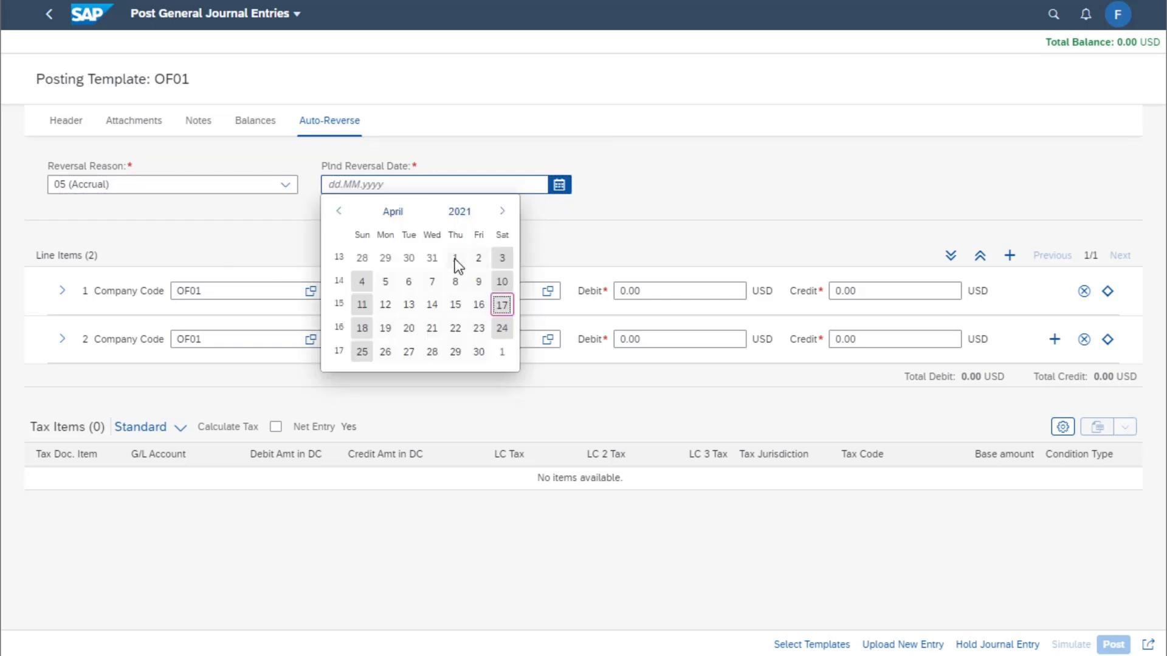
{"action": "left_click", "coordinate": [501, 212]}
{"action": "left_click", "coordinate": [503, 260]}
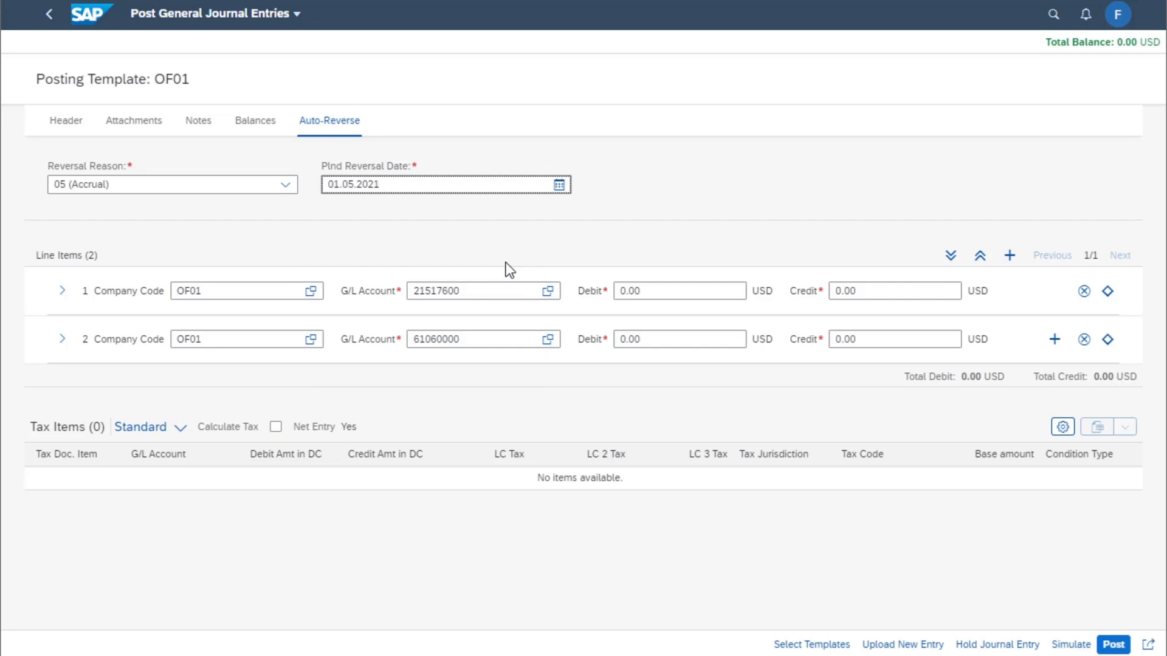
Enter April Accrual as the header reference
{"action": "left_click", "coordinate": [68, 126]}
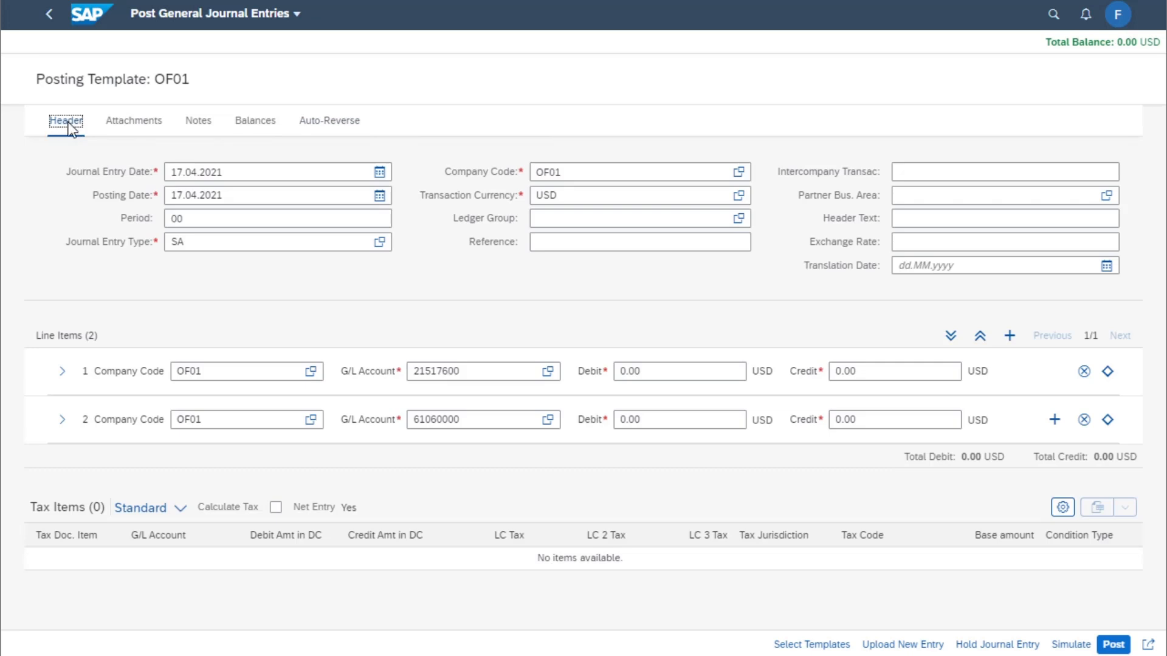
{"action": "left_click", "coordinate": [557, 241]}
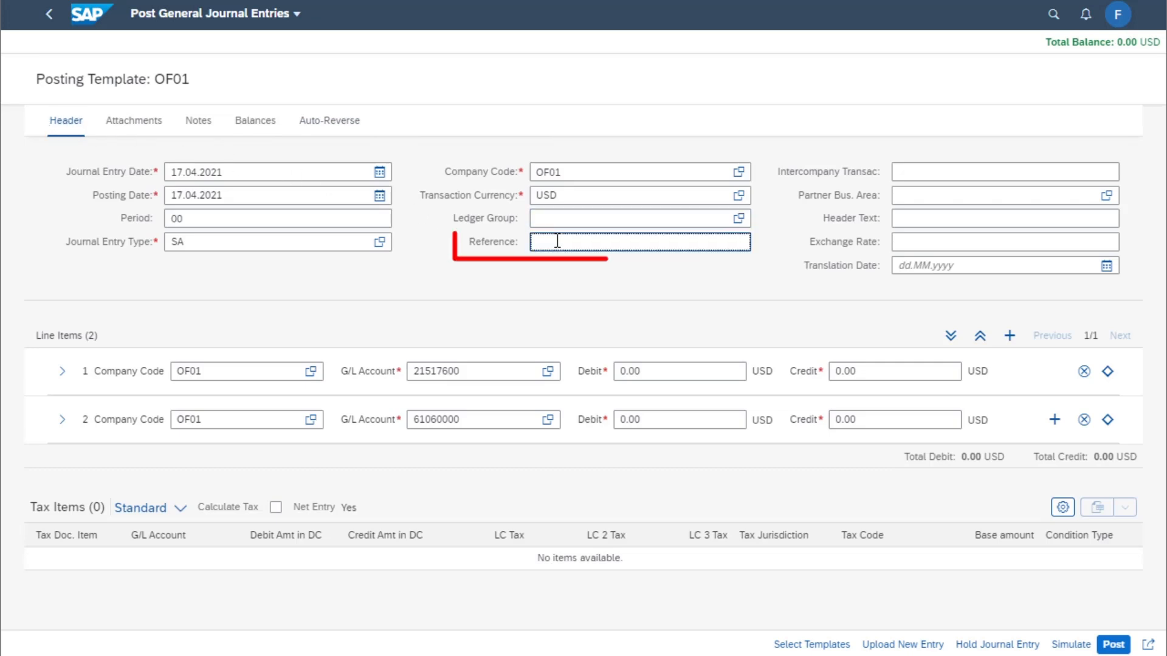
{"action": "type", "text": "Apri"}
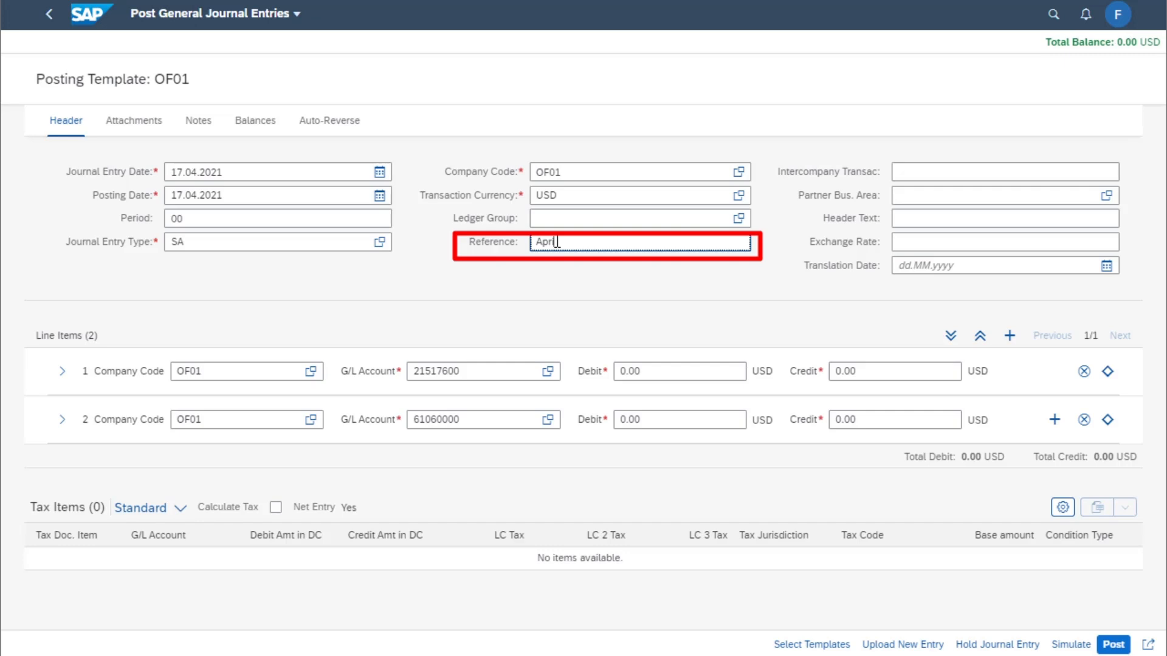
{"action": "type", "text": "l Accrual"}
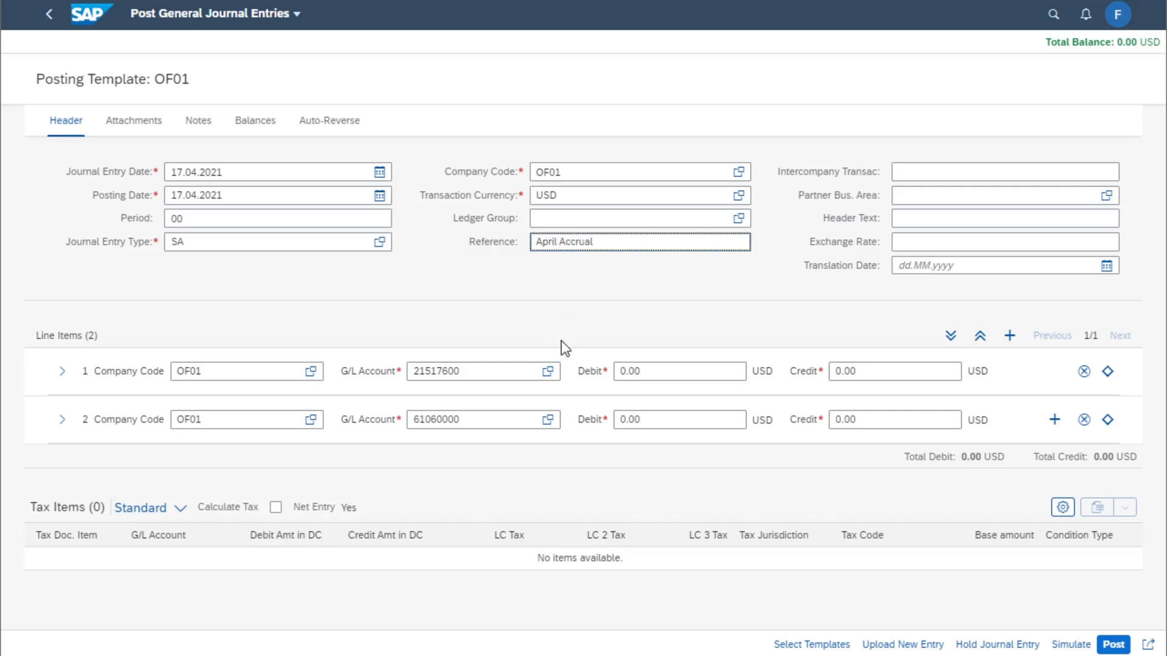
Enter a debit of 3,000.00 on line item 1 and a credit of 3,000.00 on line item 2
{"action": "left_click", "coordinate": [616, 374]}
{"action": "type", "text": "300"}
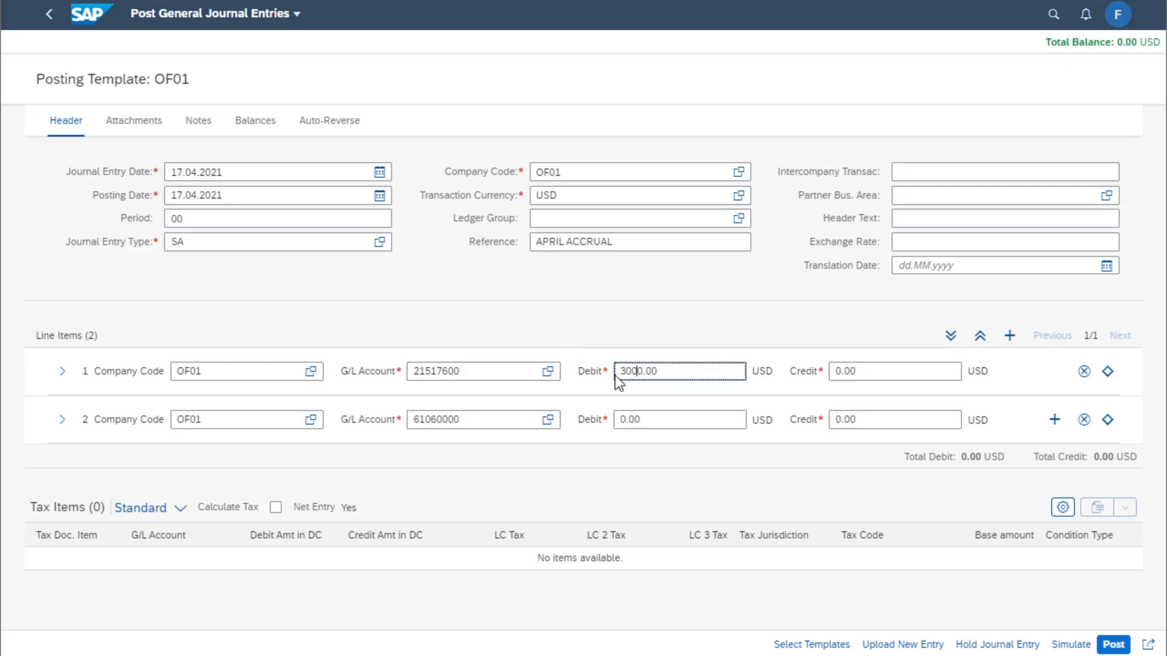
{"action": "left_click", "coordinate": [833, 419]}
{"action": "type", "text": "300"}
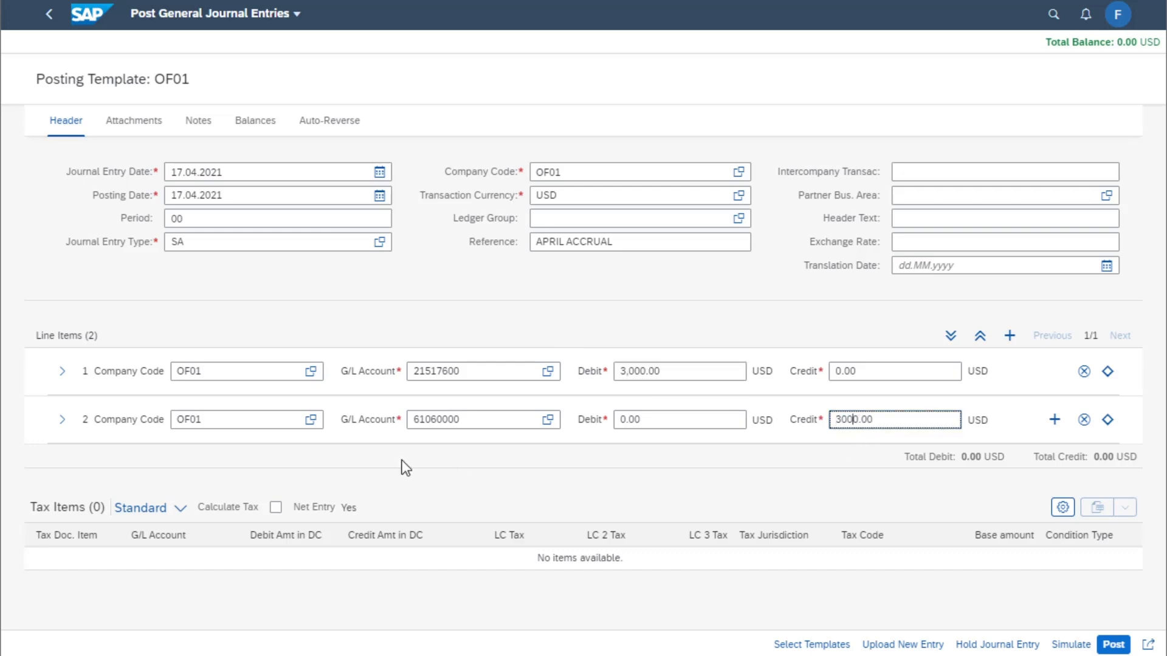
Expand line item 2 and assign cost center OF011501 to it
{"action": "left_click", "coordinate": [61, 419]}
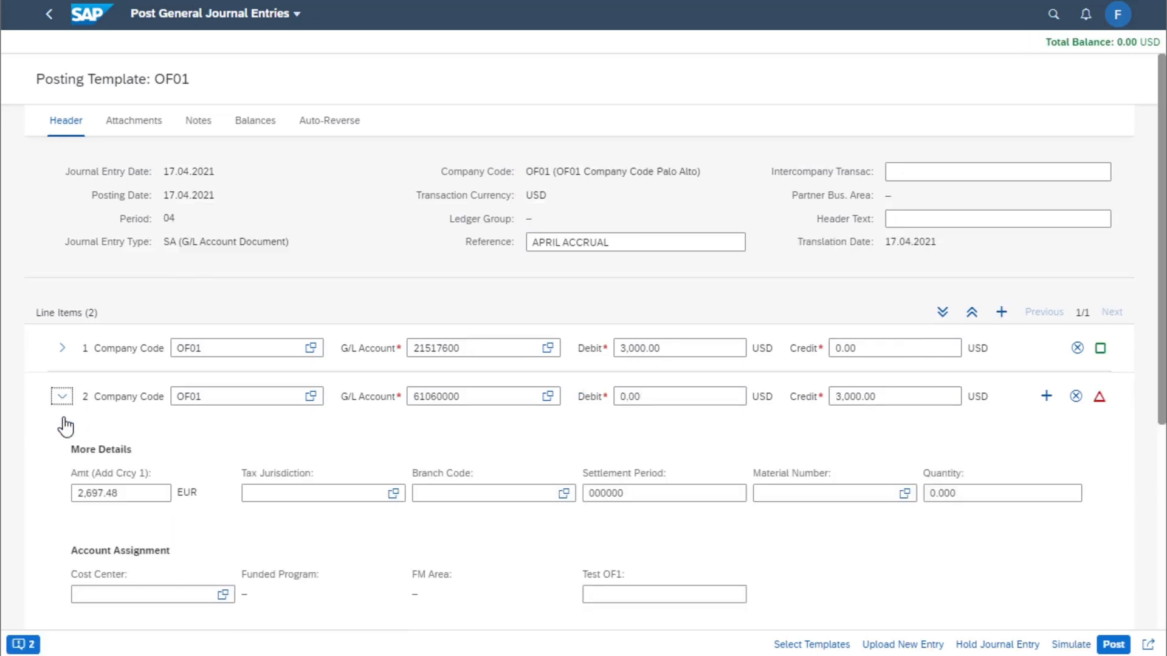
{"action": "left_click", "coordinate": [136, 595]}
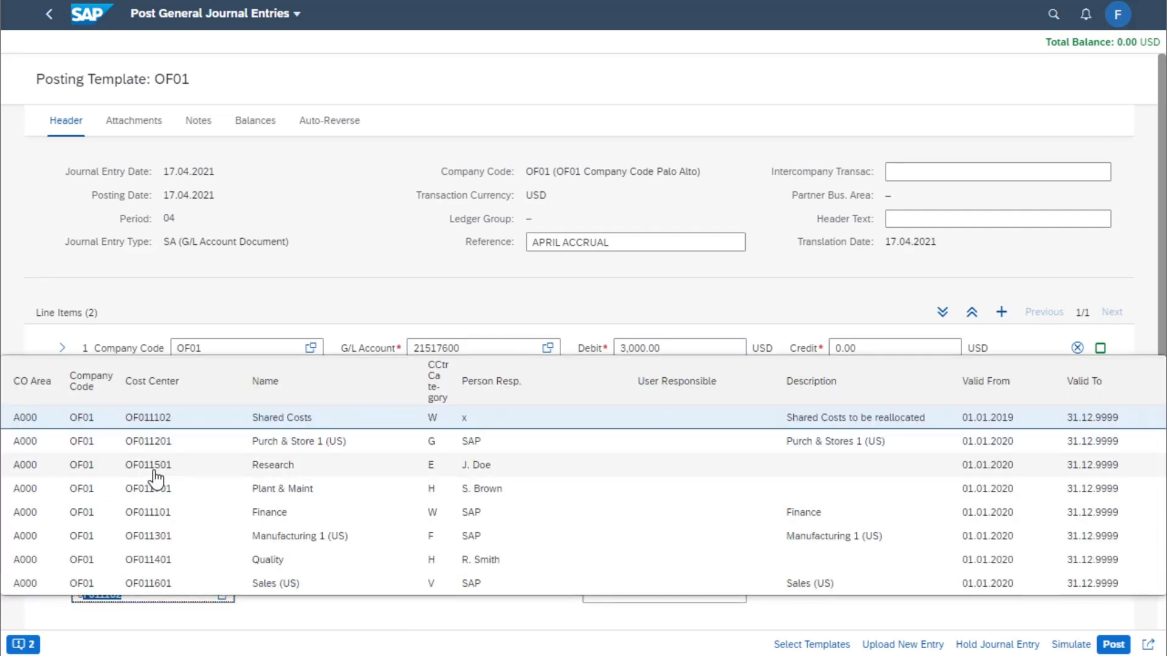
{"action": "left_click", "coordinate": [155, 473]}
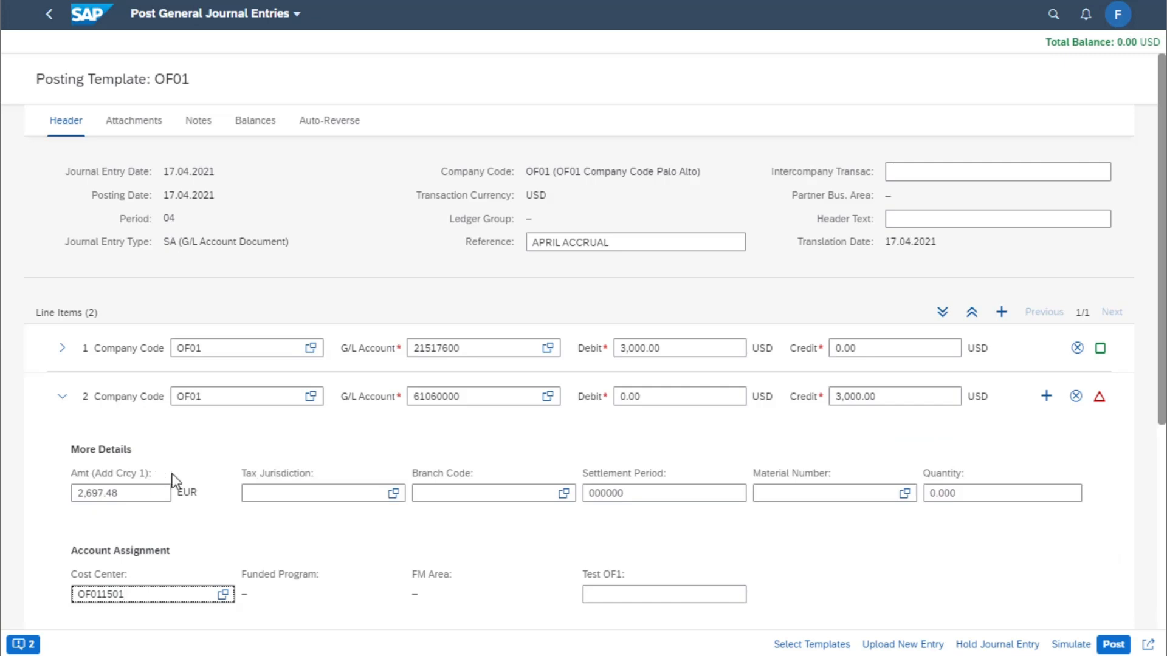
Simulate the accrual entry, acknowledge the tax warning, and post it
{"action": "left_click", "coordinate": [1066, 645]}
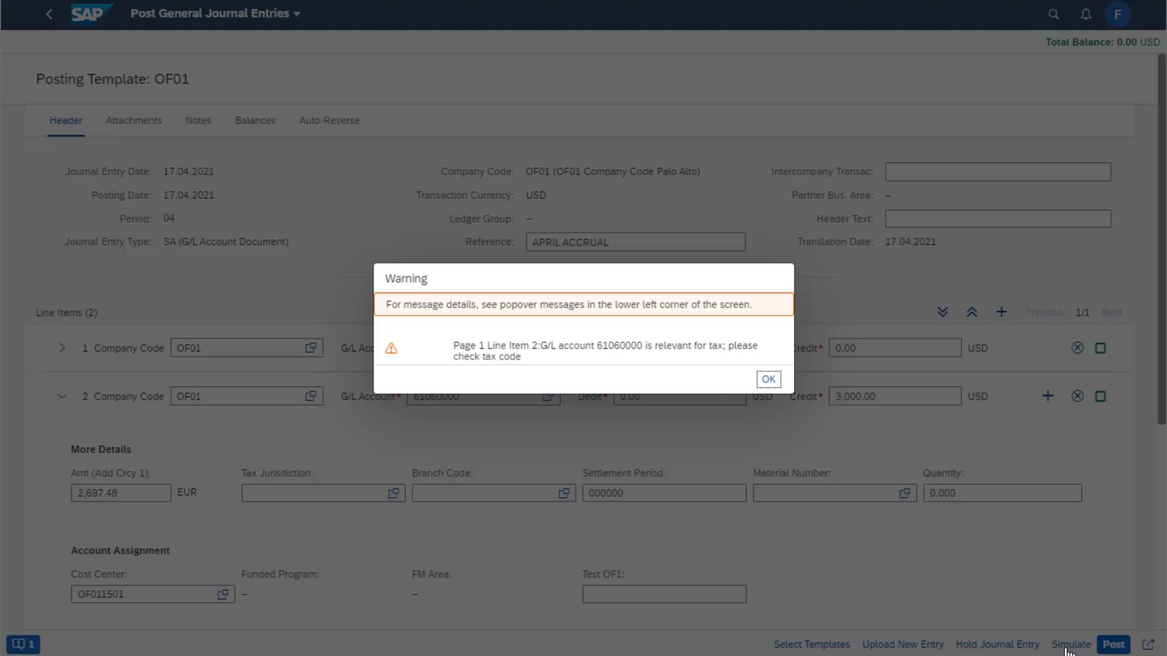
{"action": "left_click", "coordinate": [768, 380]}
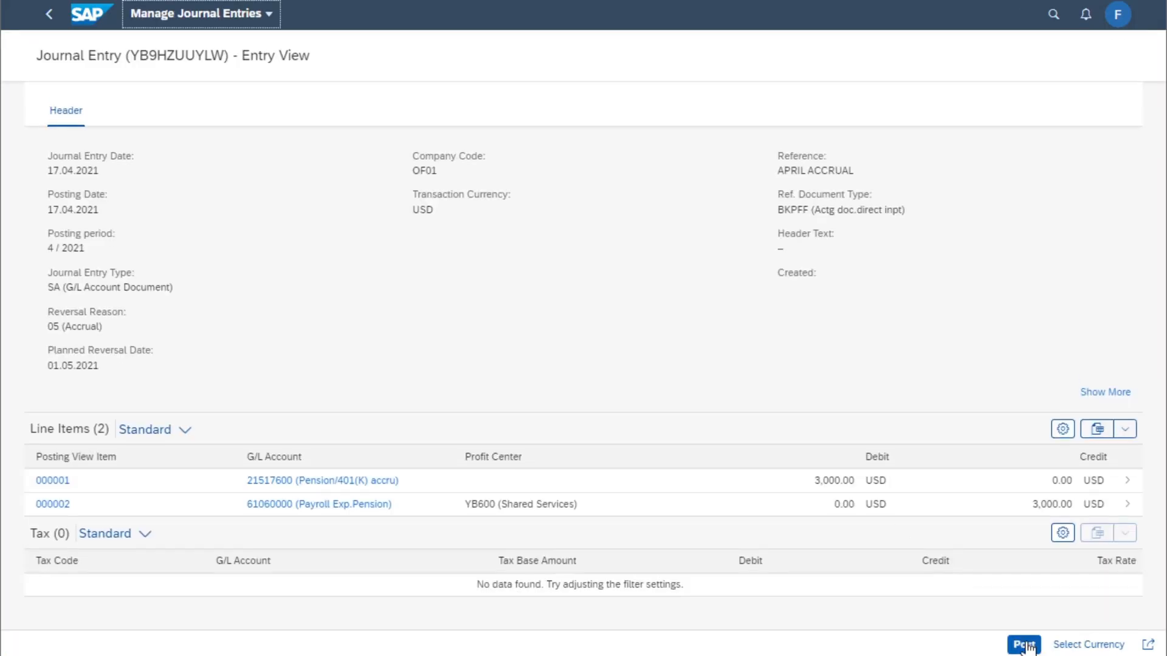
{"action": "left_click", "coordinate": [1024, 644]}
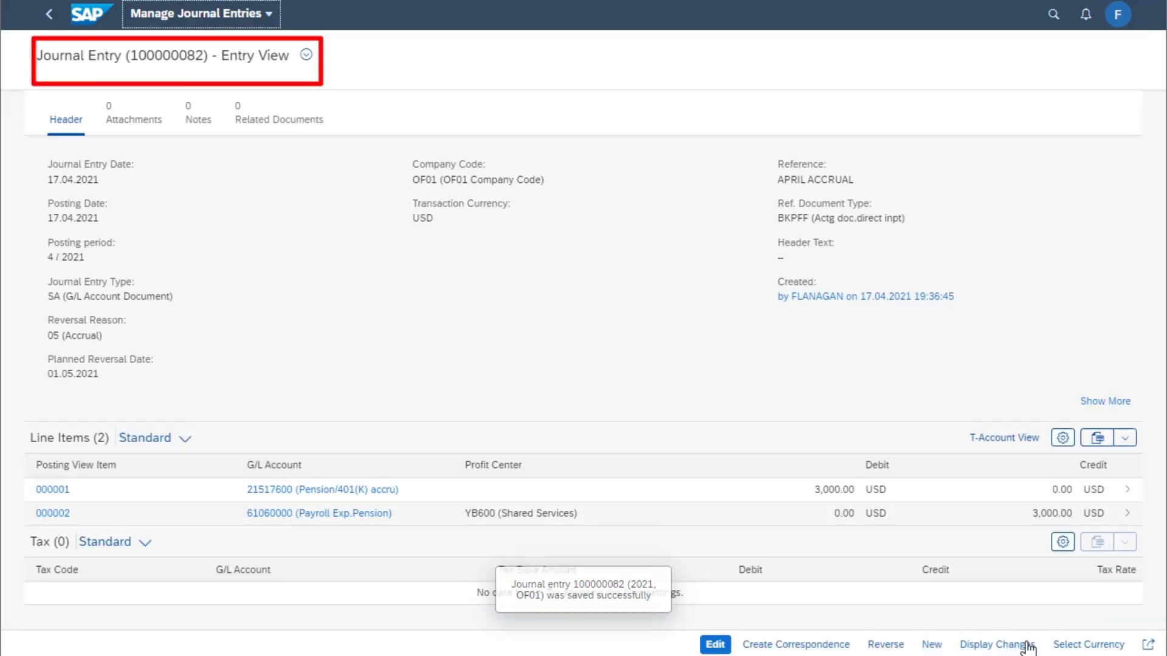
Return to the launchpad home and open Schedule General Ledger Jobs
{"action": "left_click", "coordinate": [81, 23]}
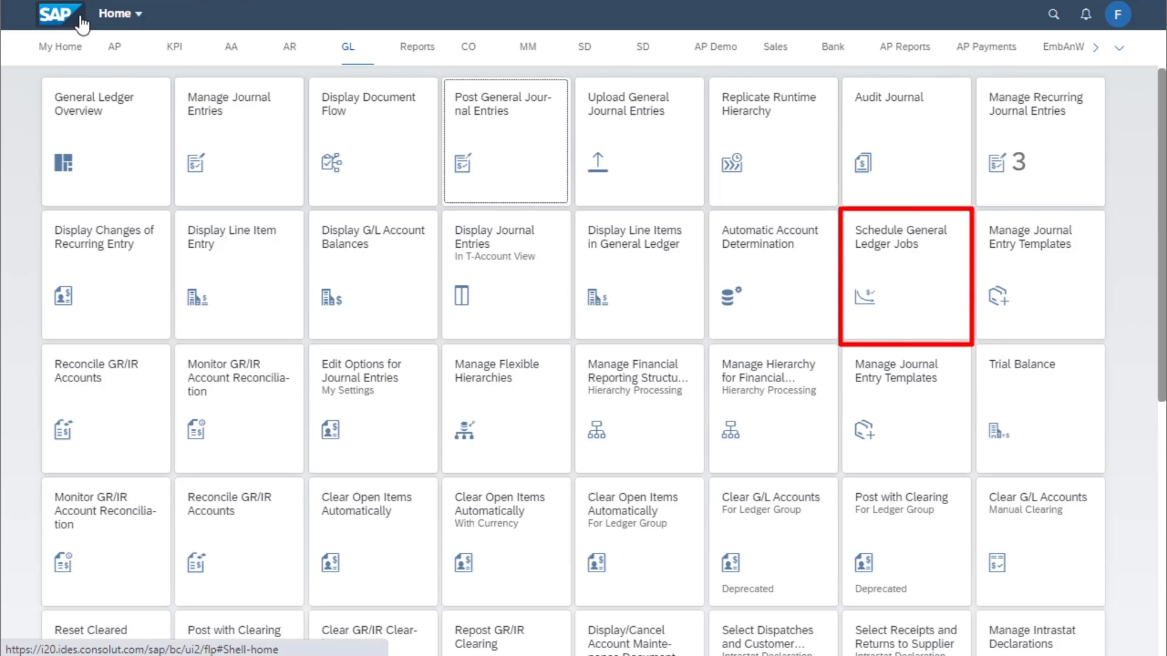
{"action": "left_click", "coordinate": [889, 268]}
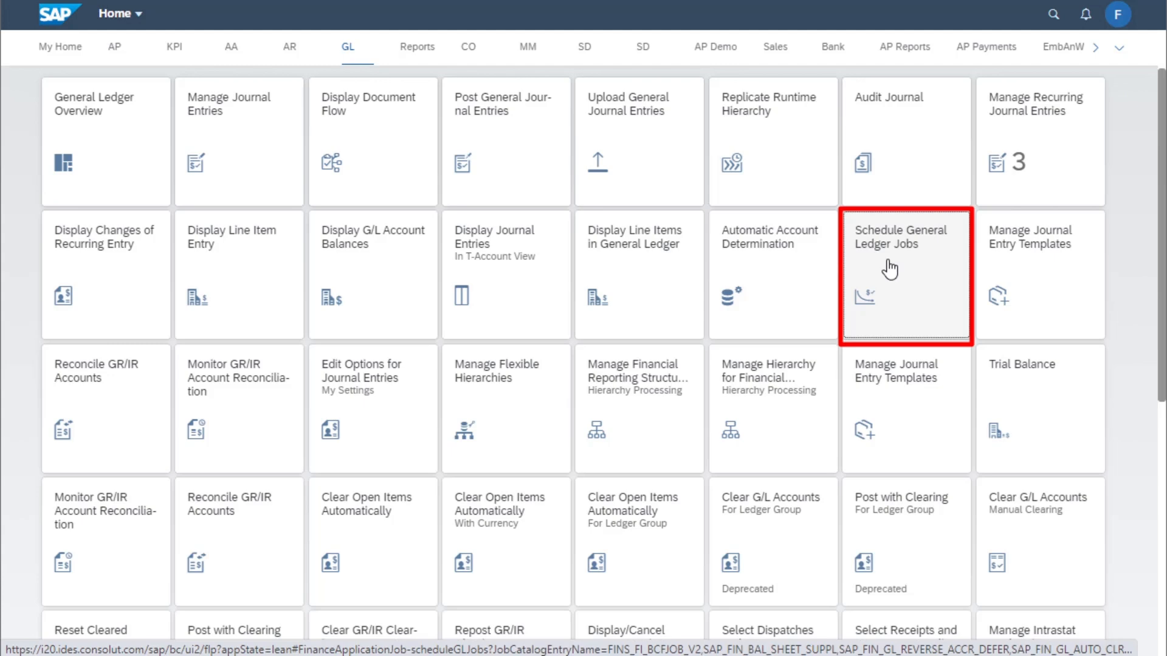
{"action": "left_click", "coordinate": [888, 267]}
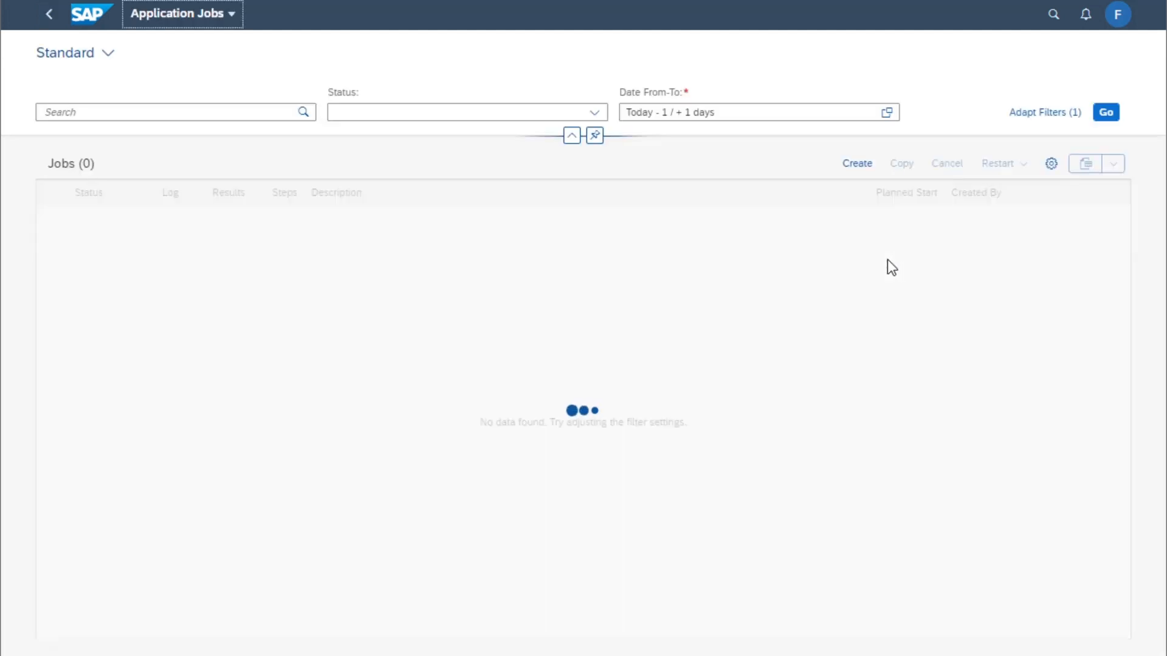
Create a new application job from the Post General Journal Entries with Auto-reverse template and schedule it as a test run
{"action": "left_click", "coordinate": [856, 170]}
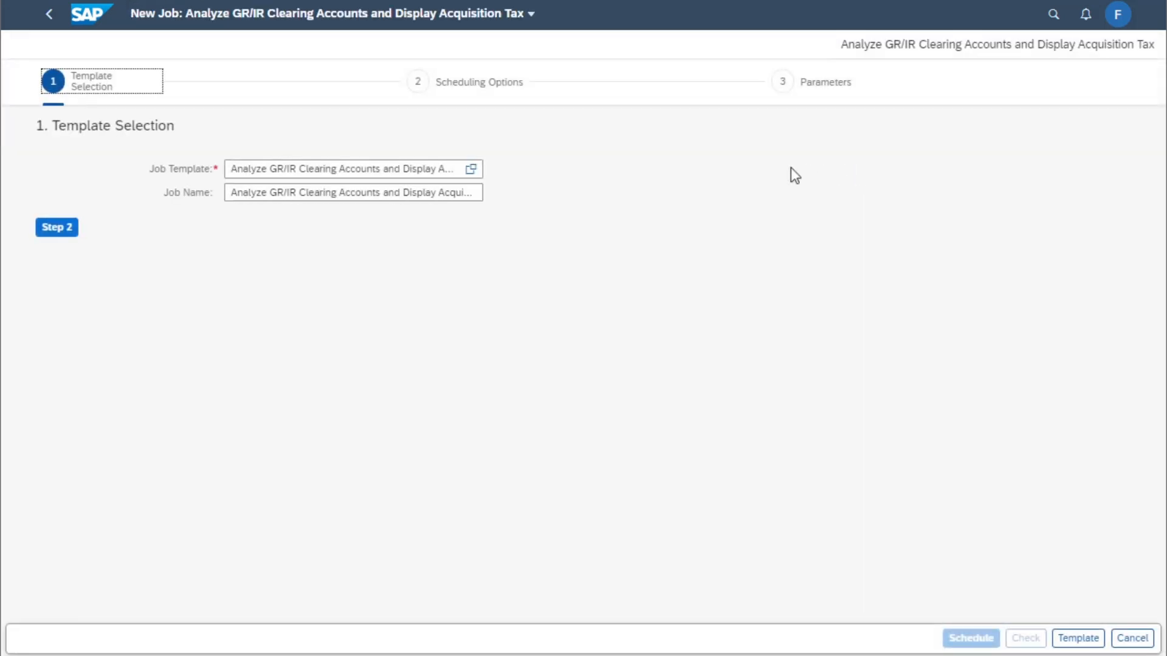
{"action": "left_click", "coordinate": [477, 173]}
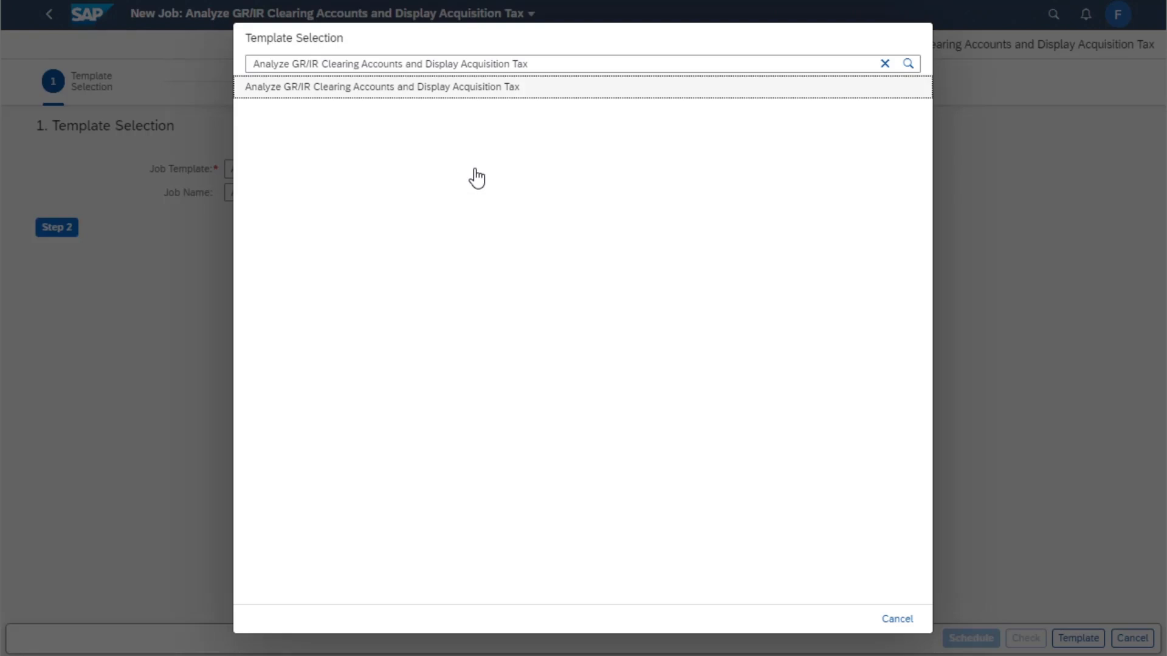
{"action": "left_click", "coordinate": [884, 63]}
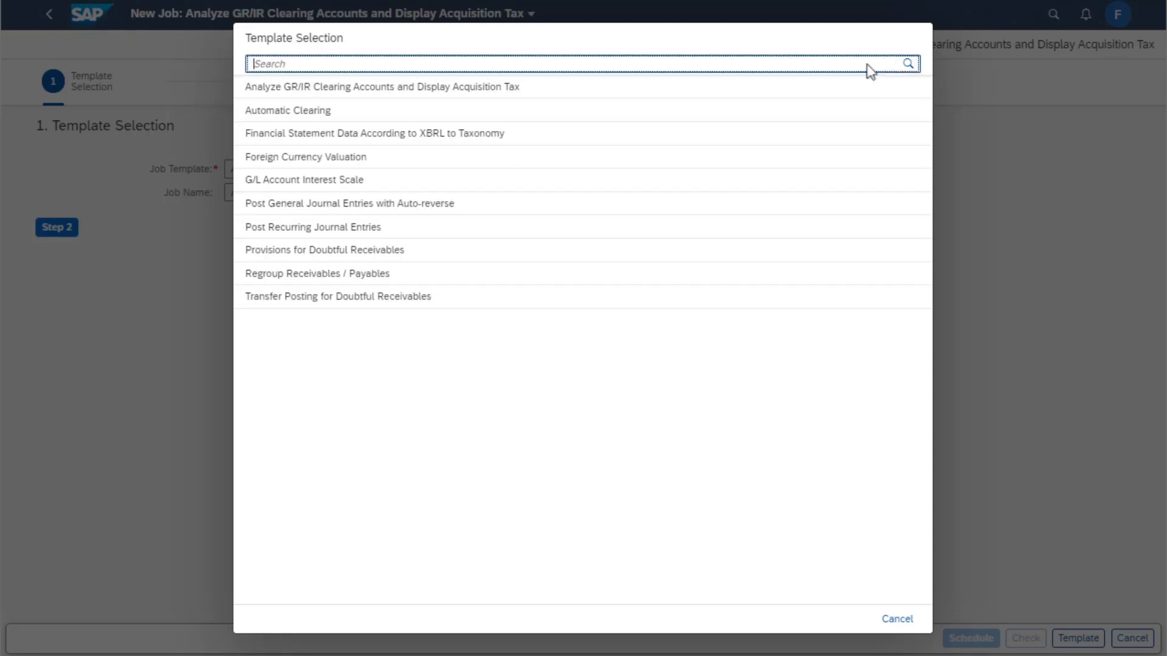
{"action": "left_click", "coordinate": [406, 205]}
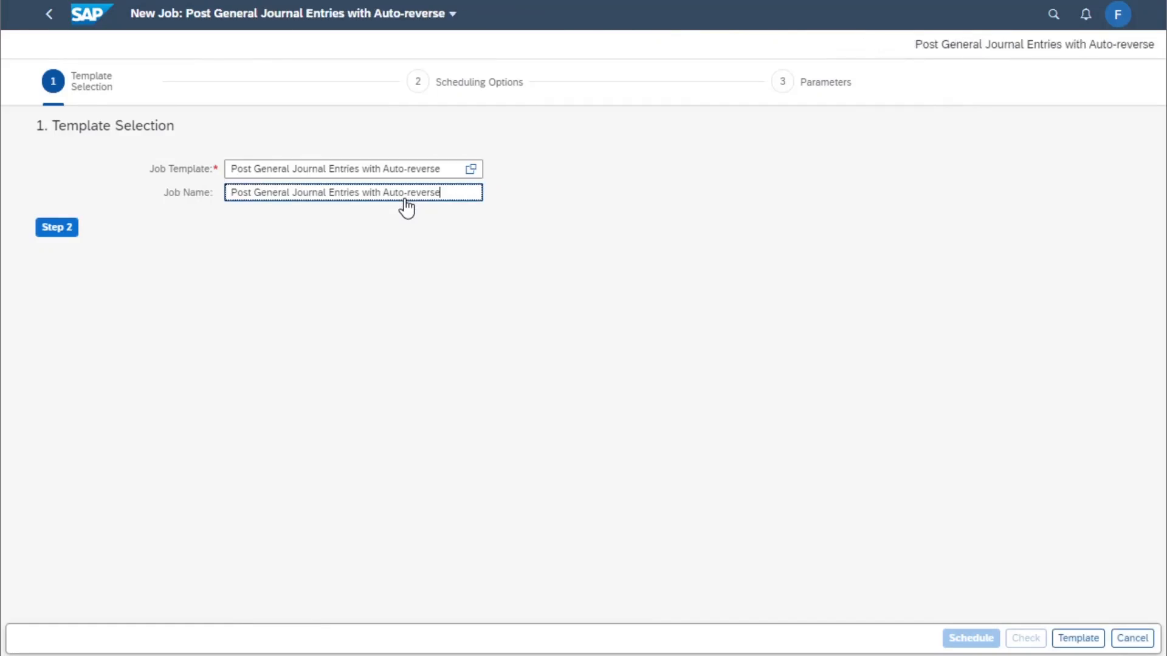
{"action": "left_click", "coordinate": [68, 233]}
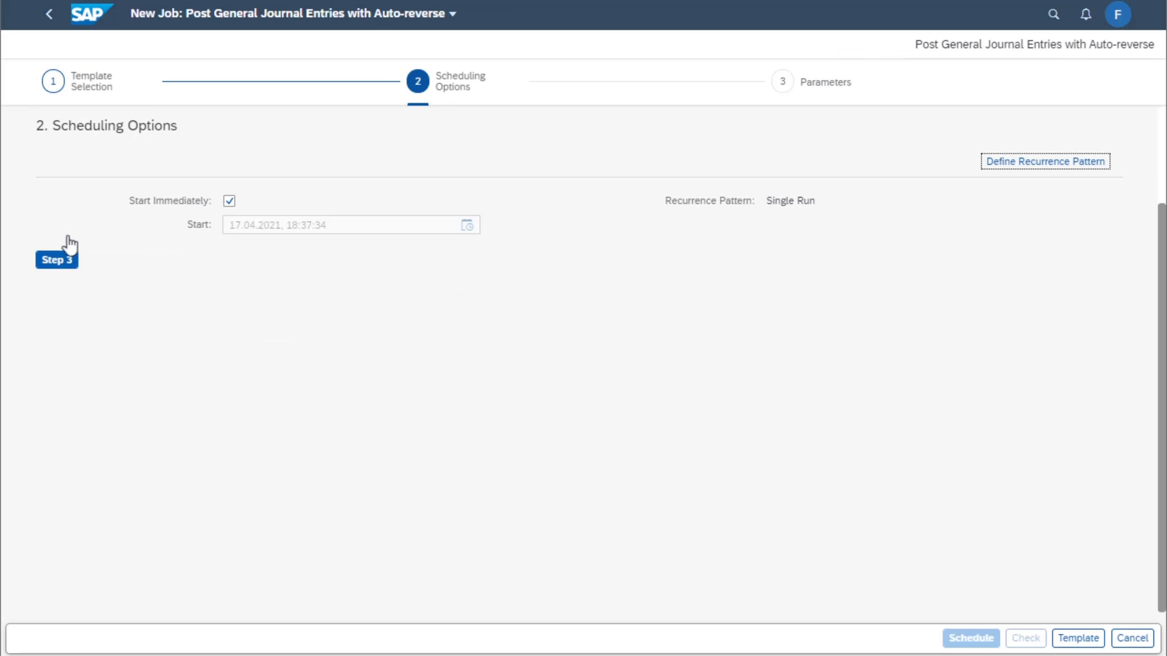
{"action": "left_click", "coordinate": [64, 264]}
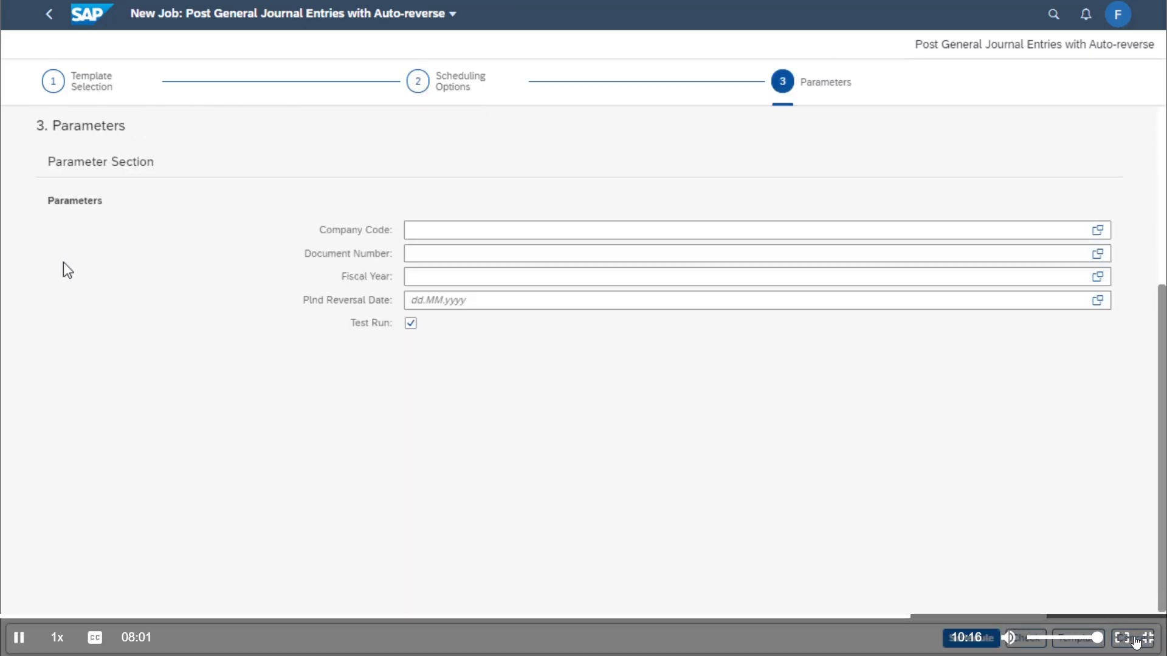
{"action": "left_click", "coordinate": [432, 231]}
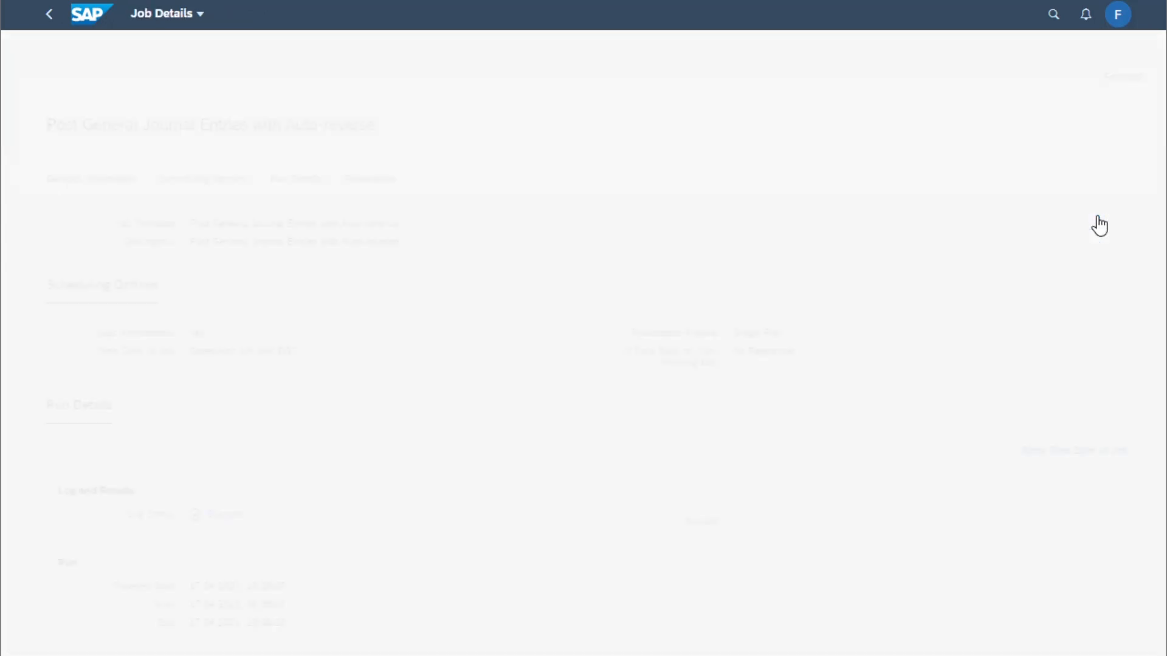
Return to the job list and open the log of the newest job, then go back
{"action": "left_click", "coordinate": [47, 13]}
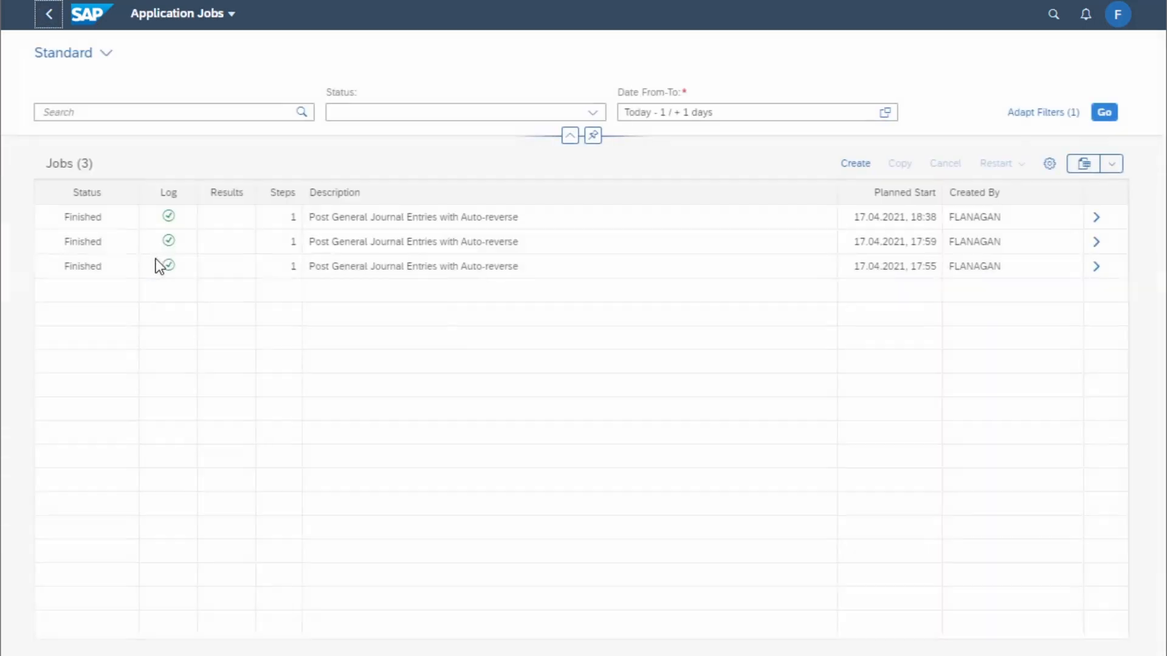
{"action": "left_click", "coordinate": [170, 219]}
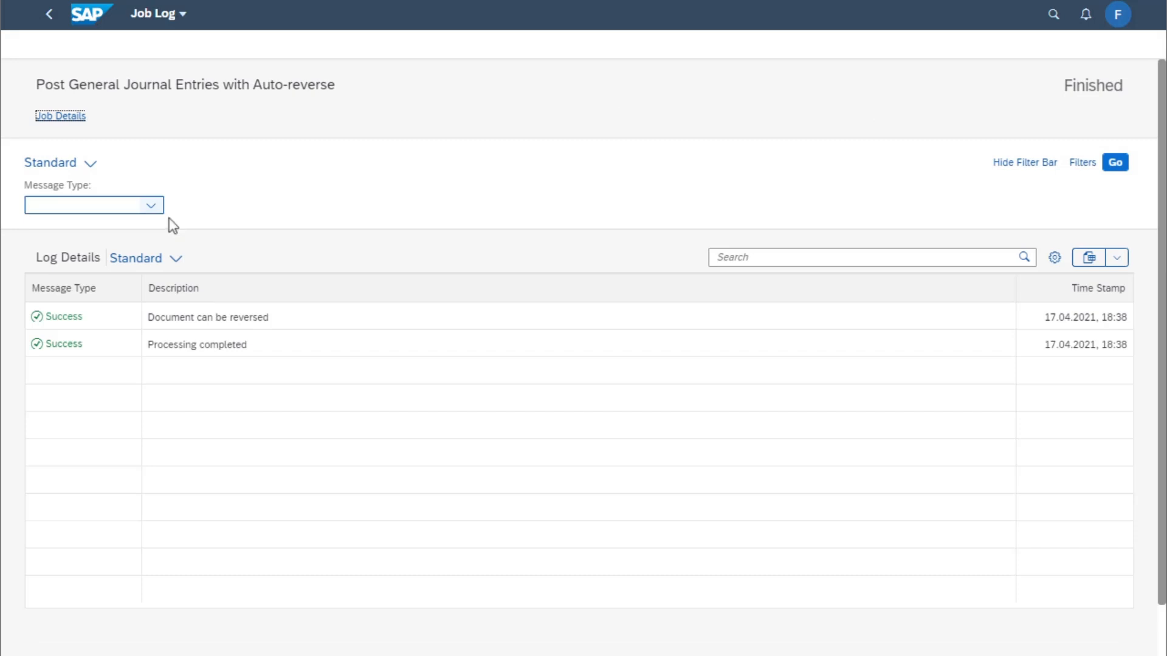
{"action": "left_click", "coordinate": [47, 16]}
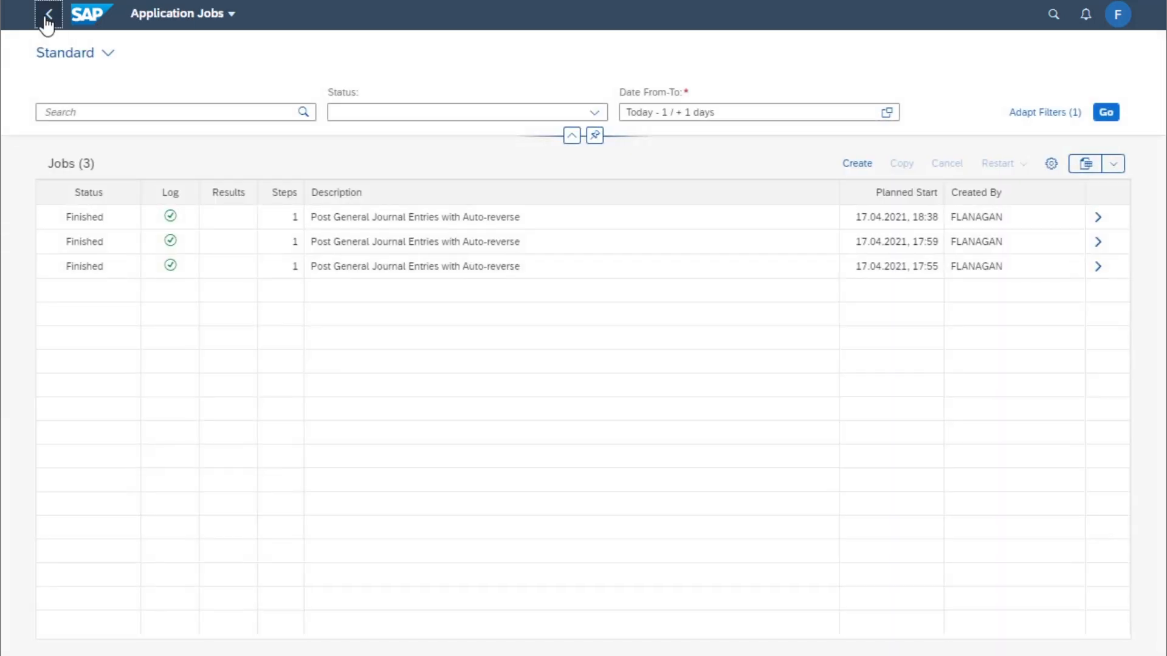
Create another auto-reverse job with company code OF01, clear the Test Run option, and schedule it
{"action": "left_click", "coordinate": [853, 164]}
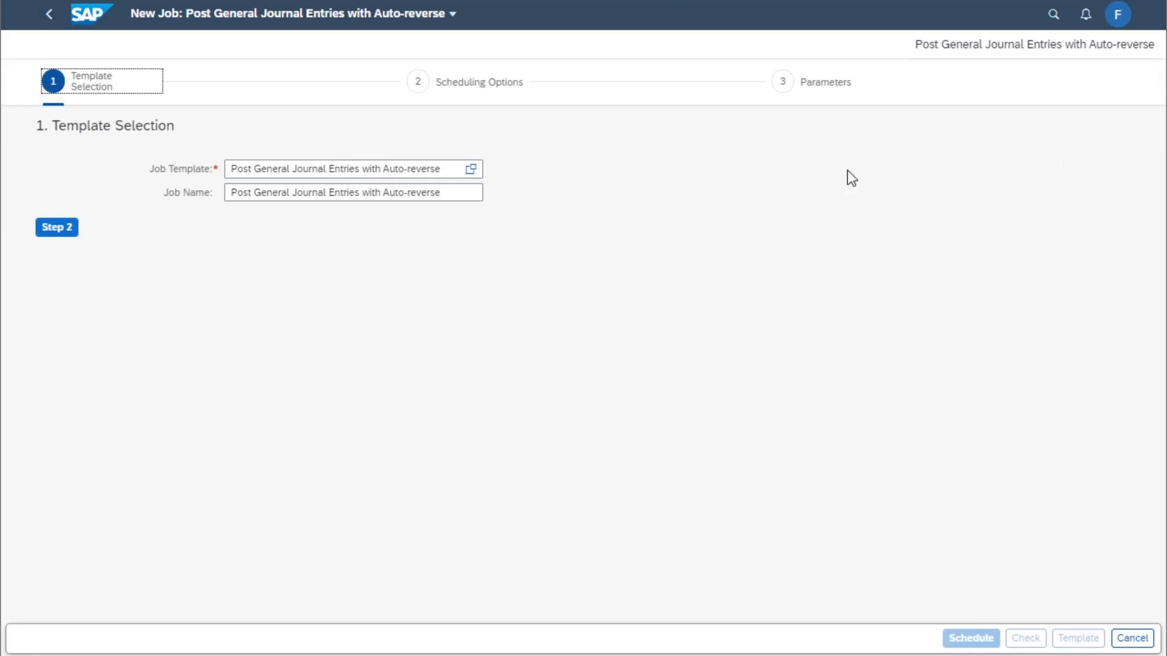
{"action": "left_click", "coordinate": [68, 228]}
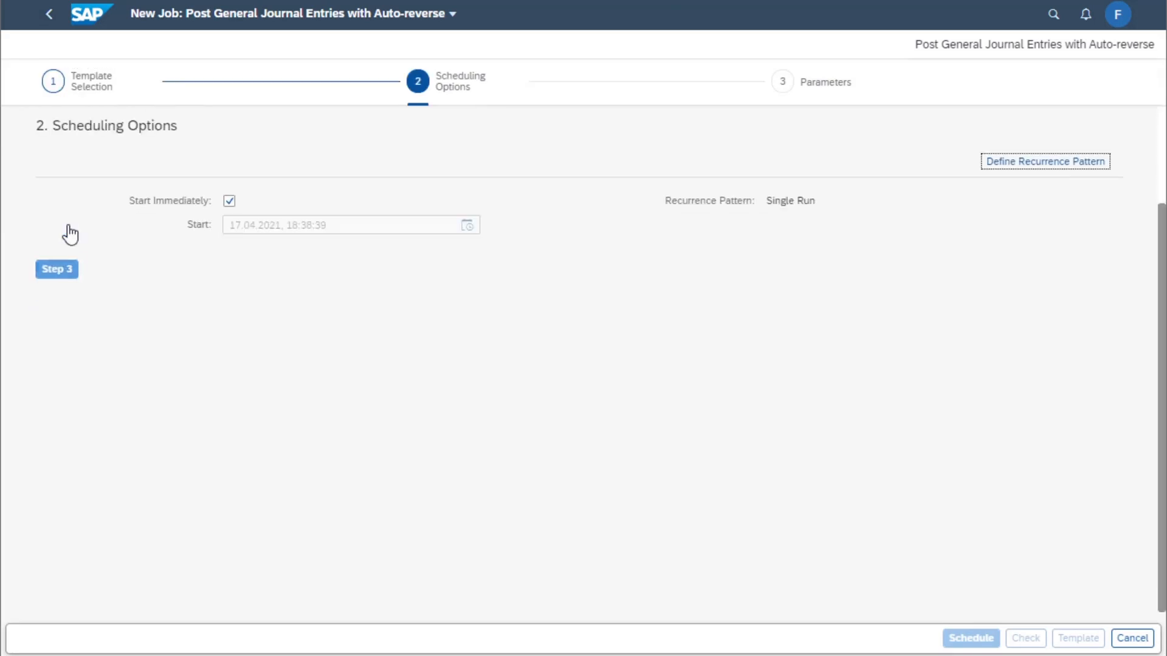
{"action": "left_click", "coordinate": [59, 267]}
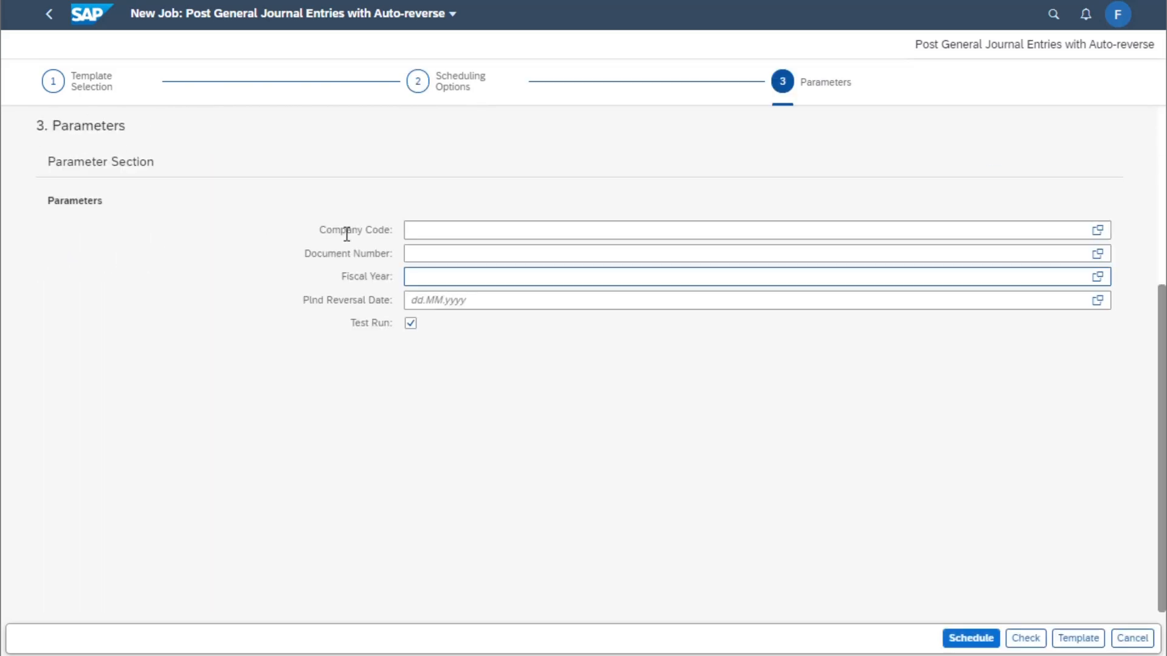
{"action": "left_click", "coordinate": [430, 227]}
{"action": "type", "text": "OF01"}
{"action": "left_click", "coordinate": [412, 324]}
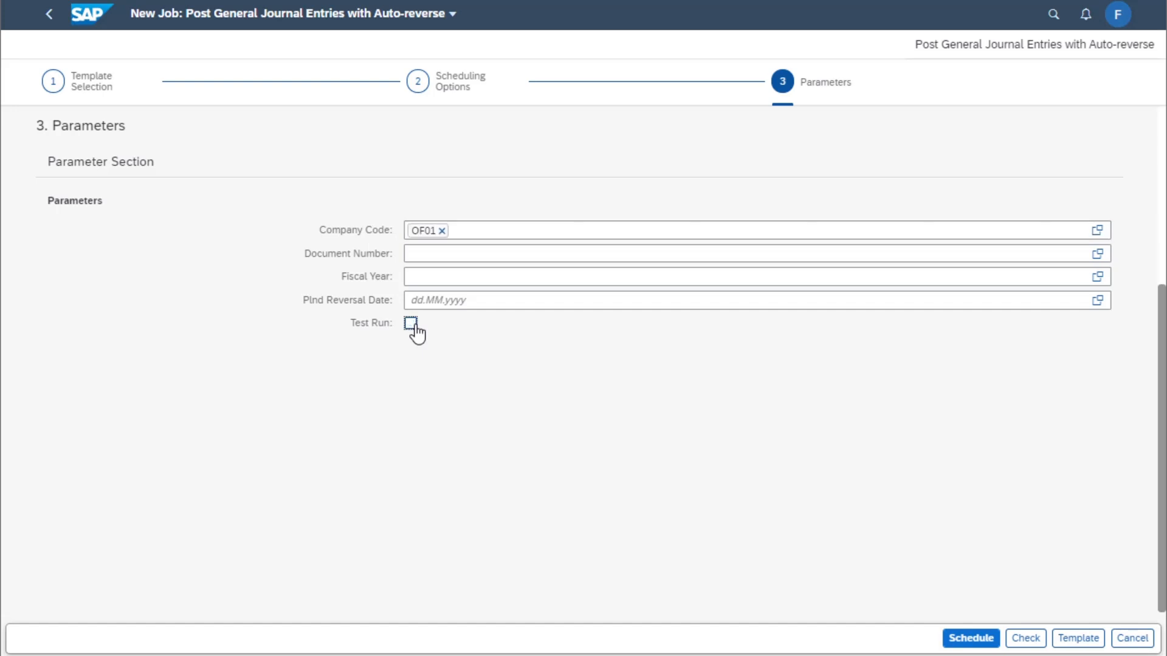
{"action": "left_click", "coordinate": [971, 638]}
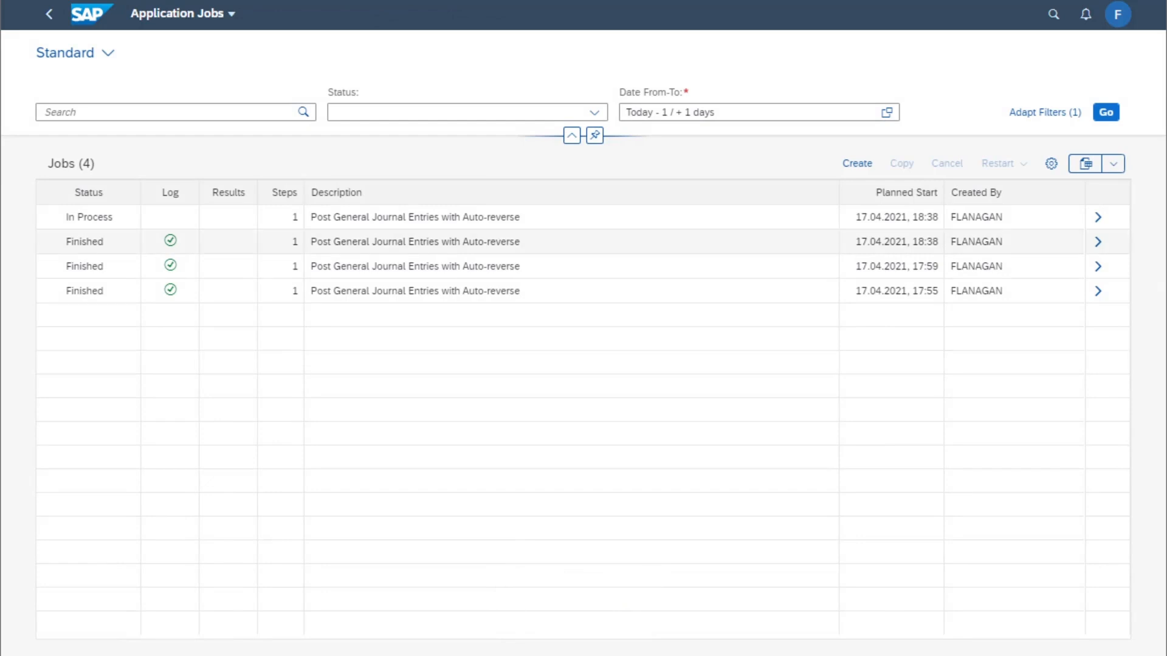
Refresh the job list and review the newest job's details and log
{"action": "left_click", "coordinate": [1105, 113]}
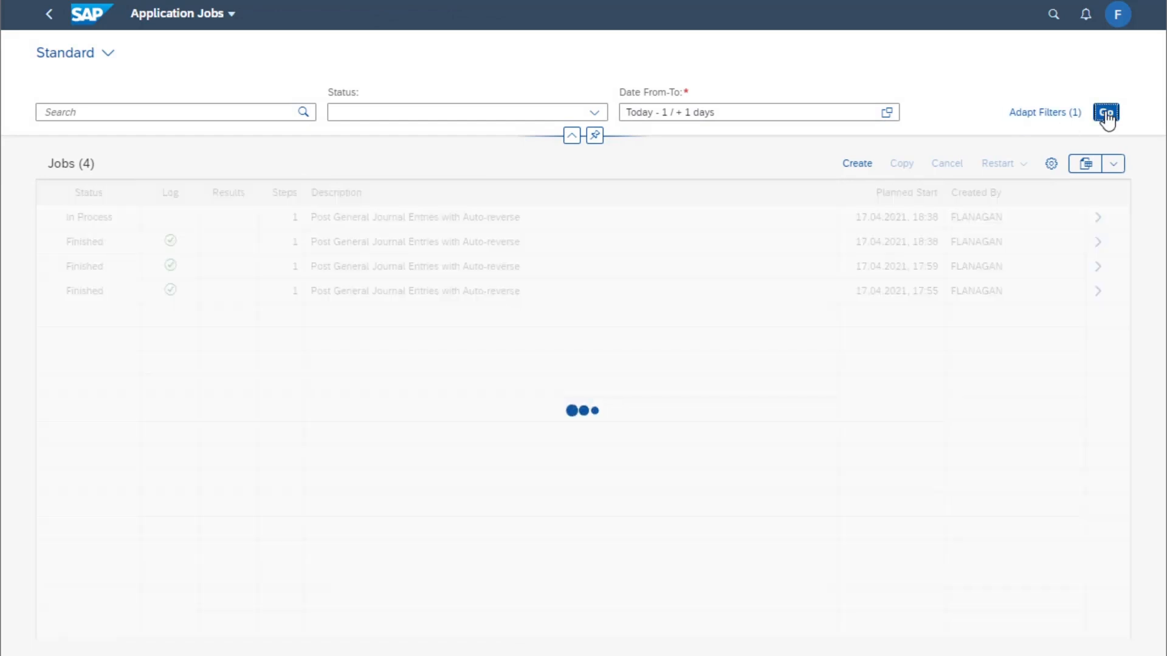
{"action": "left_click", "coordinate": [1097, 217]}
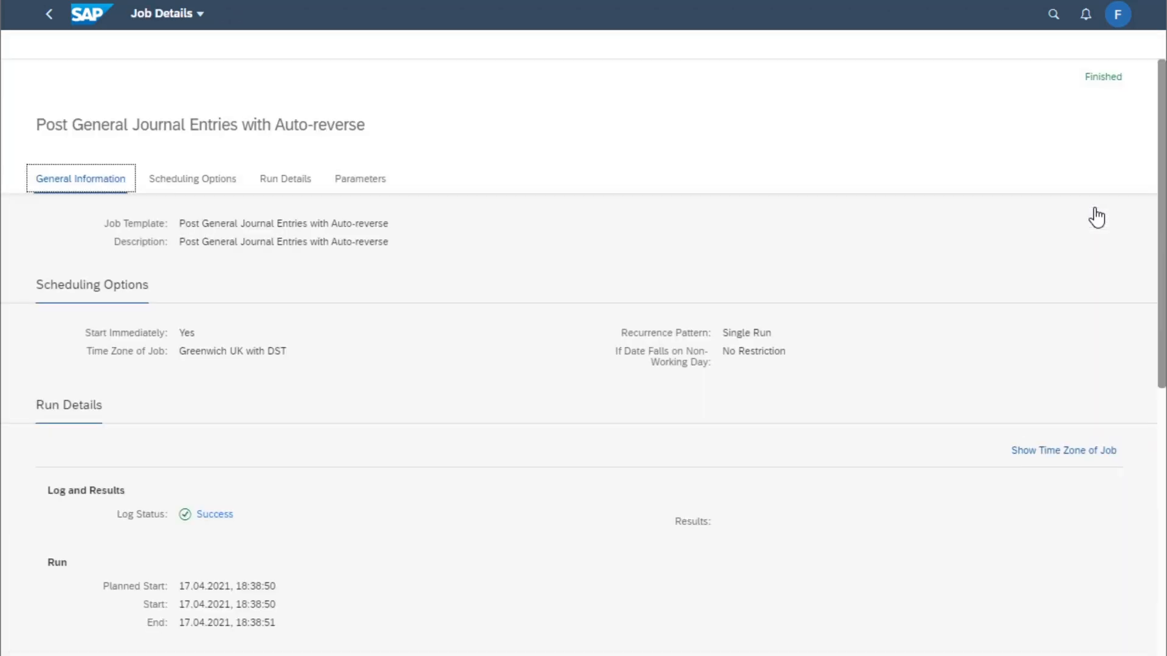
{"action": "left_click", "coordinate": [48, 15]}
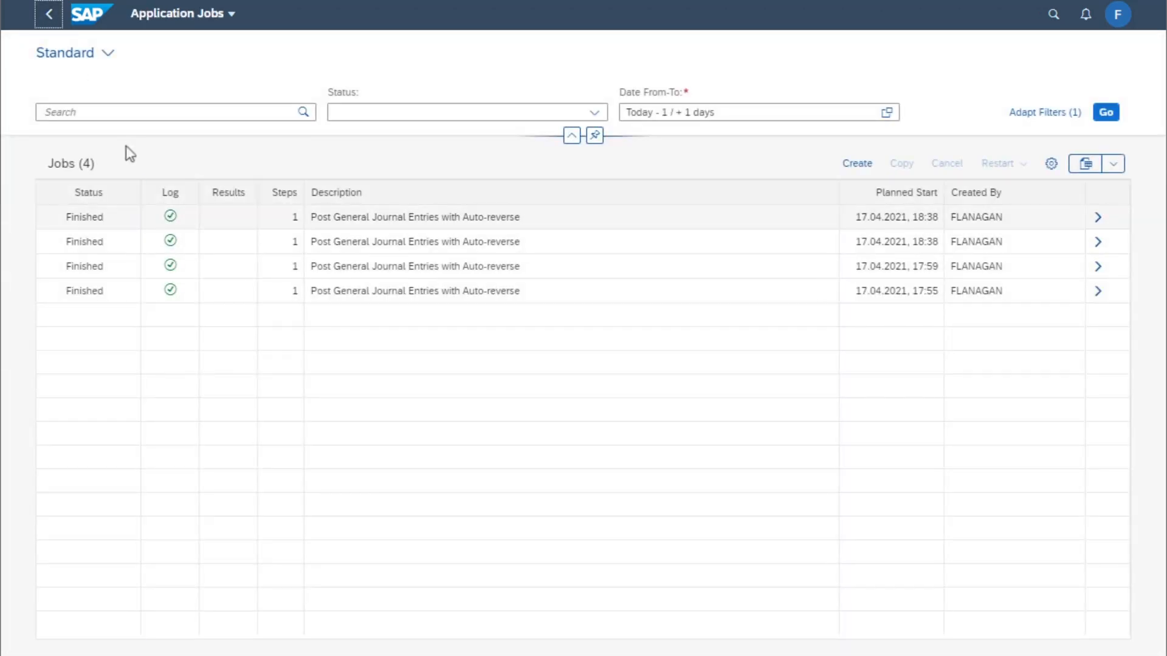
{"action": "left_click", "coordinate": [170, 217]}
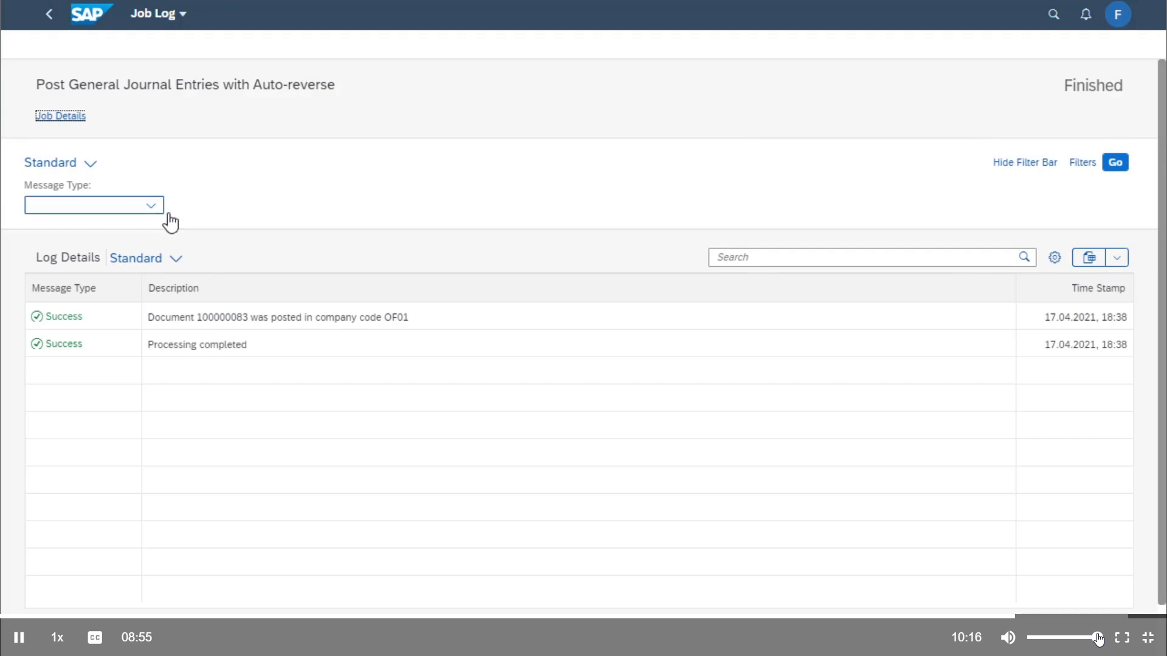
Open Manage Journal Entries from the launchpad and display the document flow for journal entry 100000082
{"action": "left_click", "coordinate": [50, 15]}
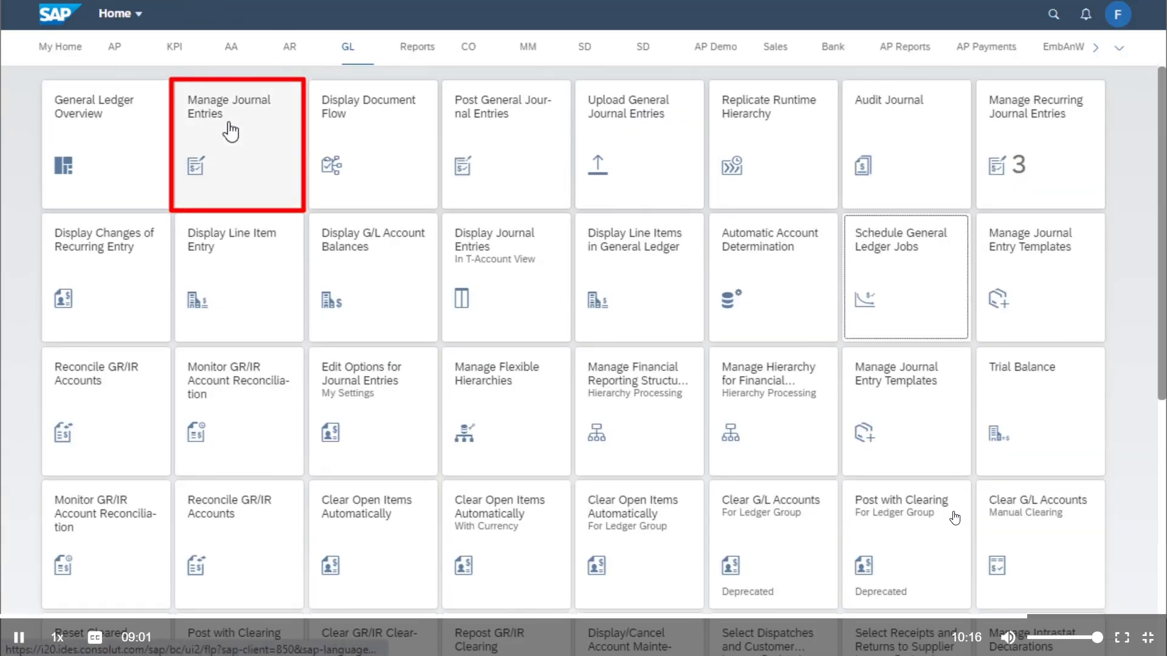
{"action": "left_click", "coordinate": [230, 130]}
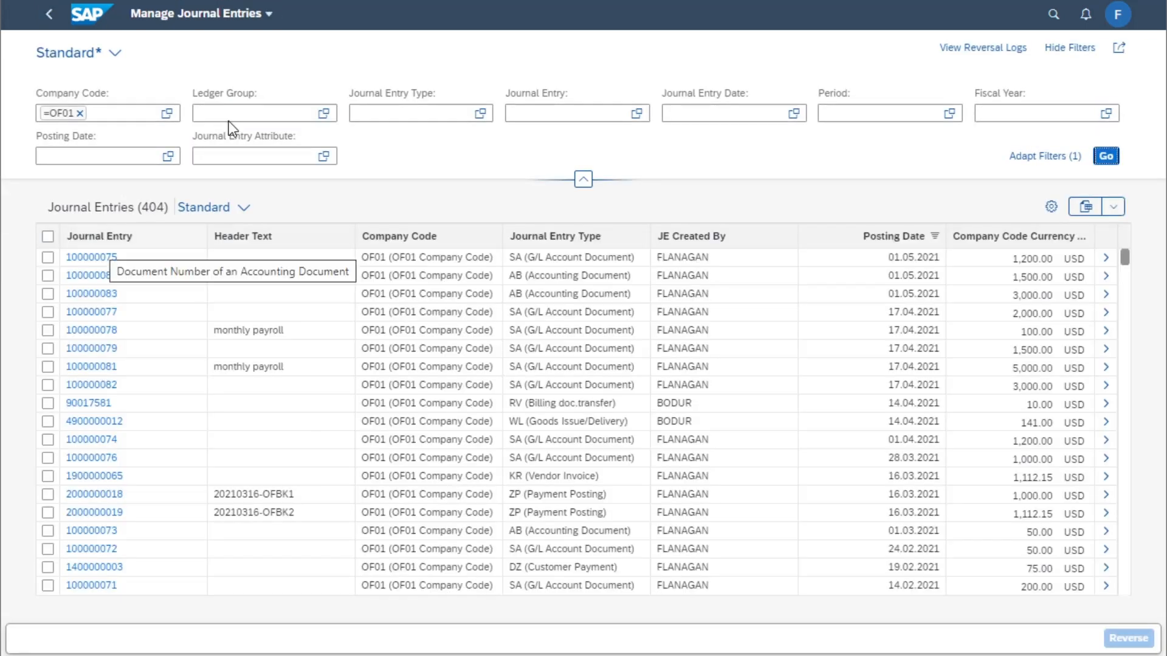
{"action": "left_click", "coordinate": [94, 390]}
{"action": "left_click", "coordinate": [196, 412]}
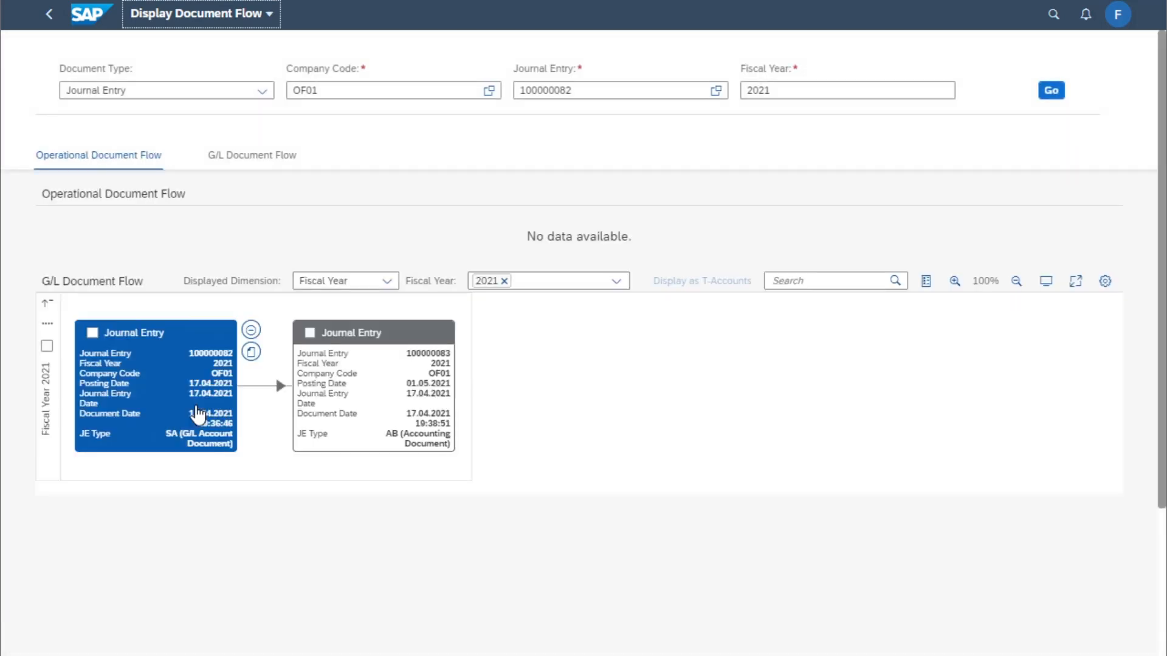
Open journal entry 100000082 from its document flow node and return to the flow
{"action": "left_click", "coordinate": [47, 346]}
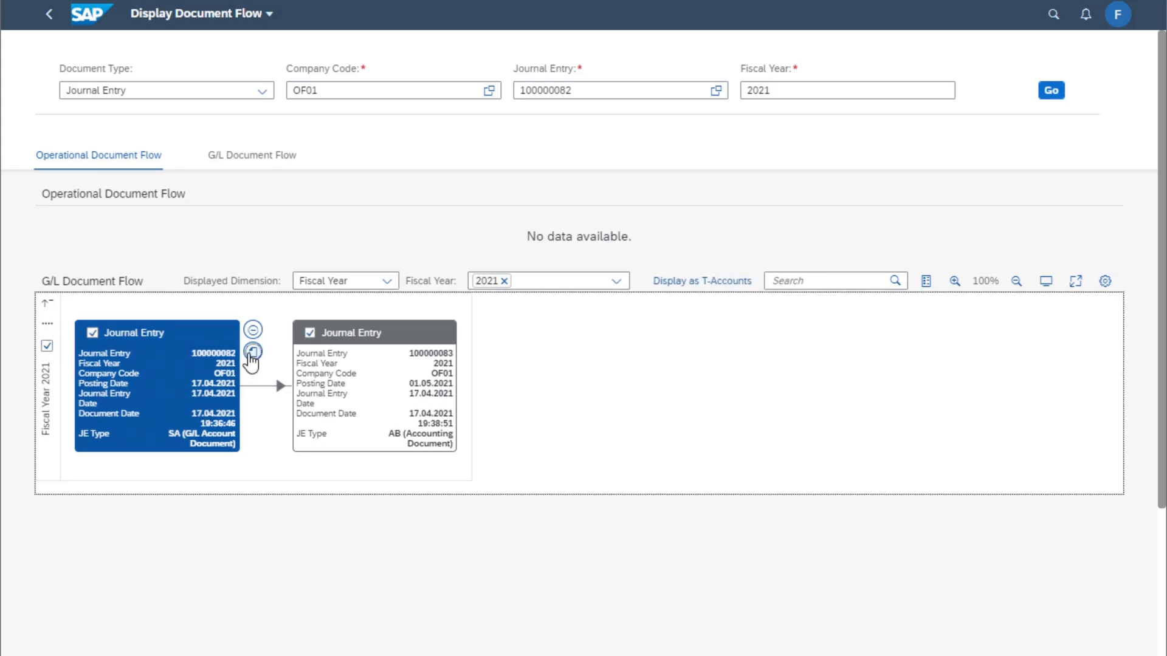
{"action": "left_click", "coordinate": [252, 353]}
{"action": "left_click", "coordinate": [338, 354]}
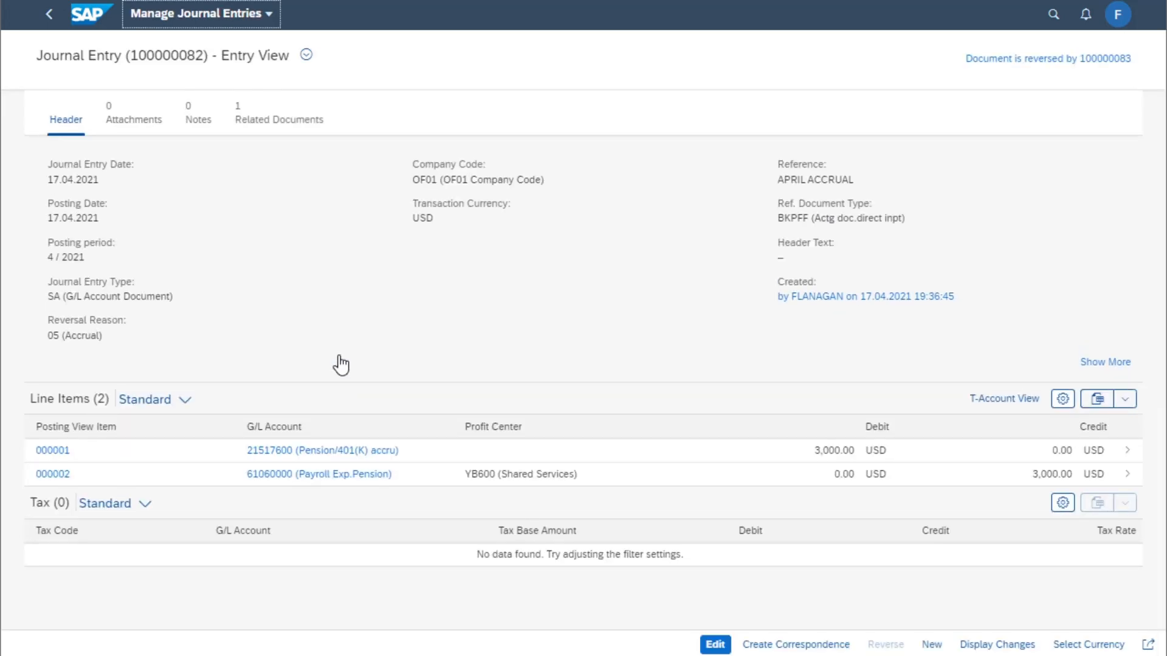
{"action": "left_click", "coordinate": [49, 15]}
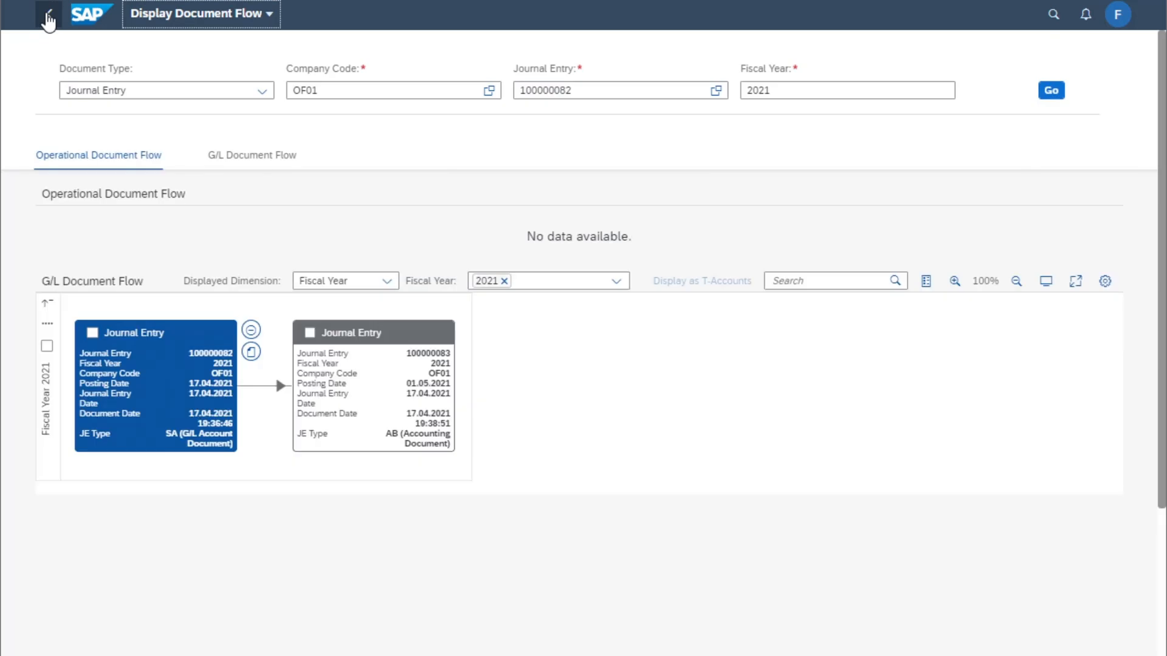
Display both journal entries in T-account view, limiting the ledger filter to 0L
{"action": "left_click", "coordinate": [47, 346]}
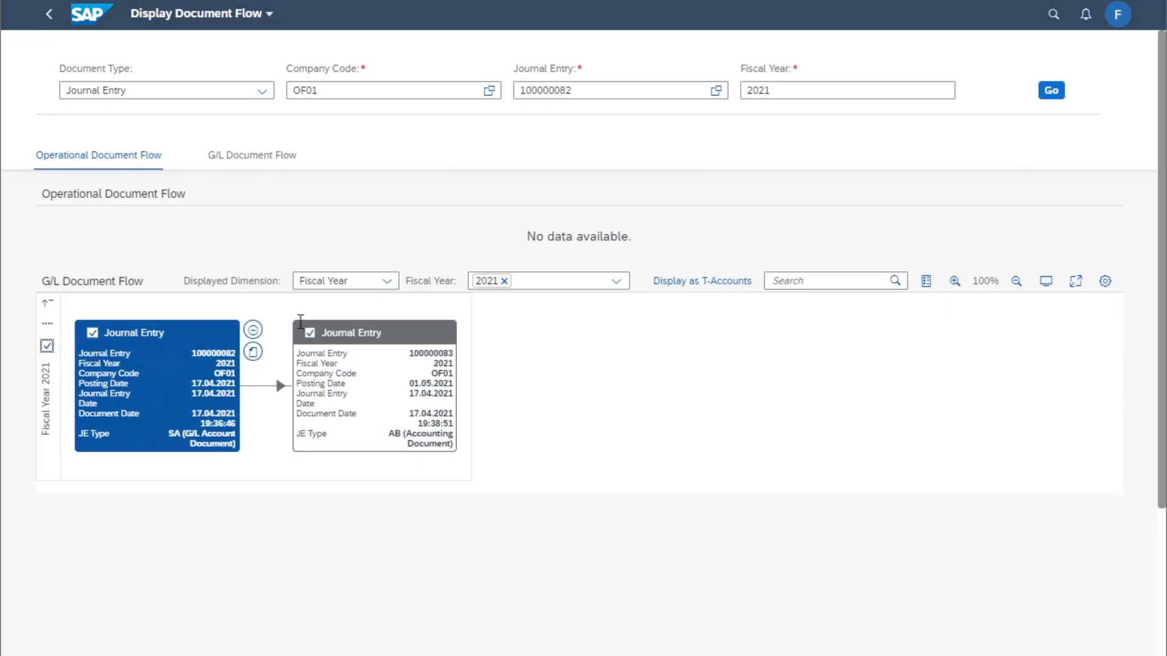
{"action": "left_click", "coordinate": [709, 281]}
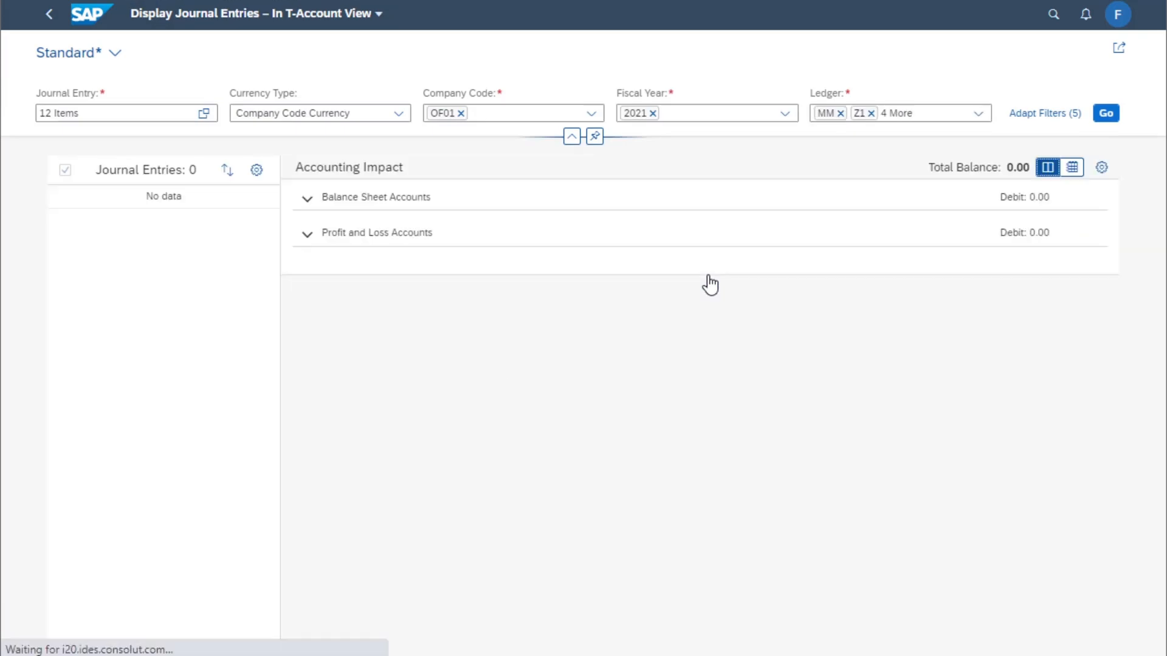
{"action": "left_click", "coordinate": [872, 115]}
{"action": "left_click", "coordinate": [871, 115]}
{"action": "left_click", "coordinate": [871, 115]}
{"action": "left_click", "coordinate": [871, 115]}
{"action": "left_click", "coordinate": [872, 115]}
{"action": "left_click", "coordinate": [1107, 115]}
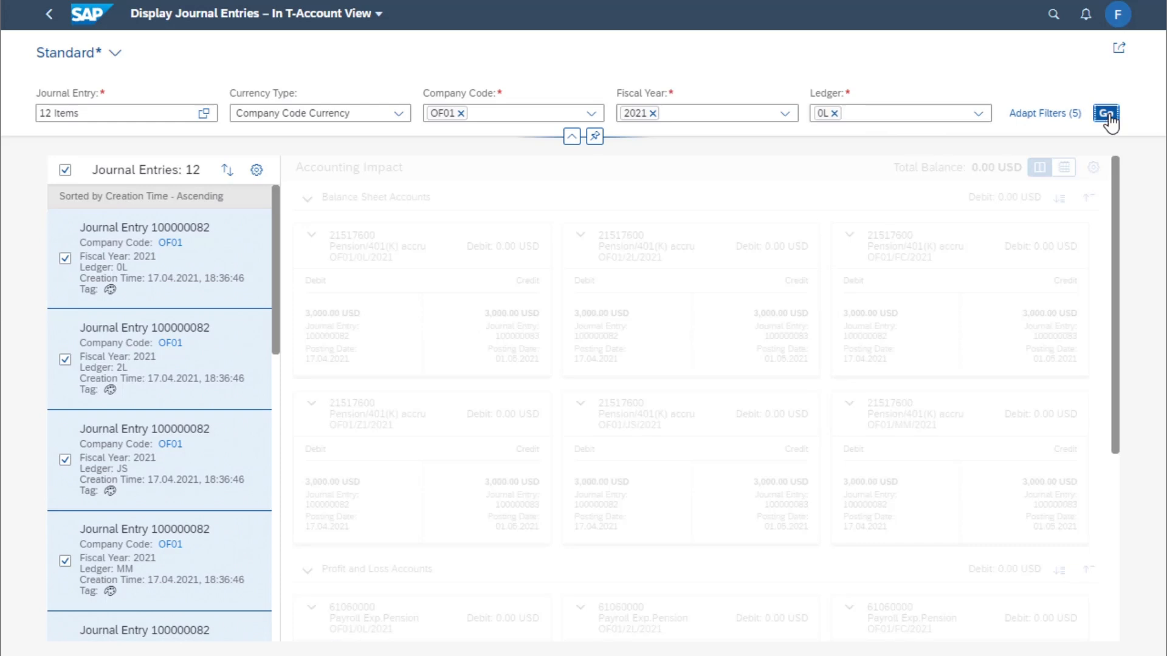
Tag journal entry 100000082 with orange and journal entry 100000083 with gray
{"action": "left_click", "coordinate": [109, 289]}
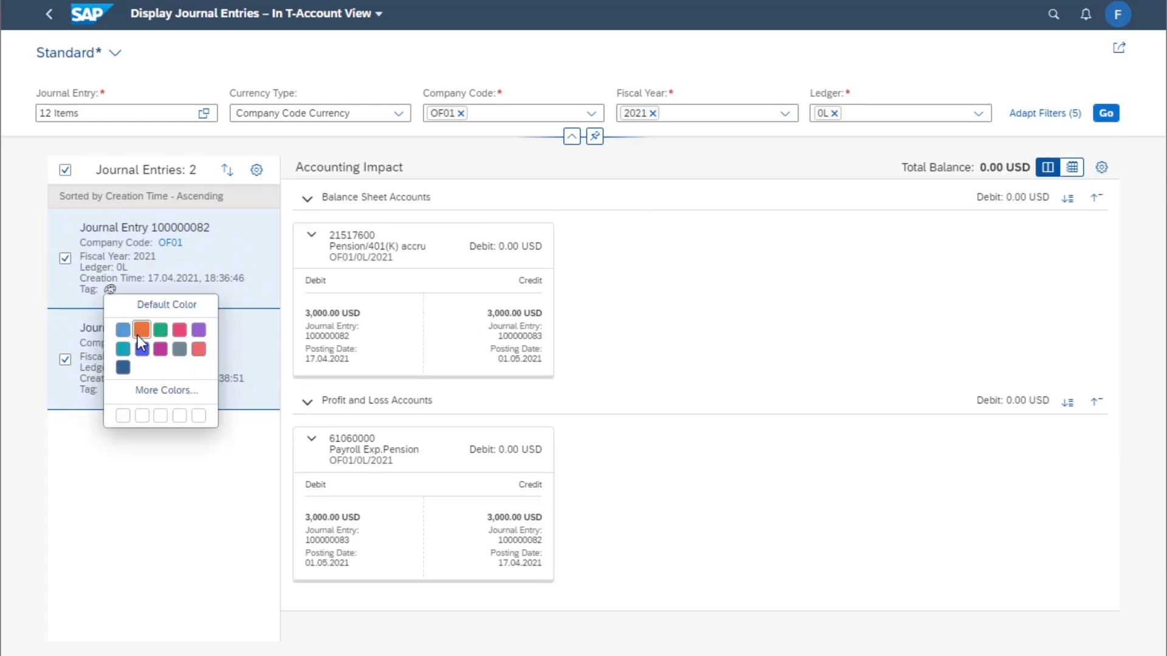
{"action": "left_click", "coordinate": [138, 334]}
{"action": "left_click", "coordinate": [111, 391]}
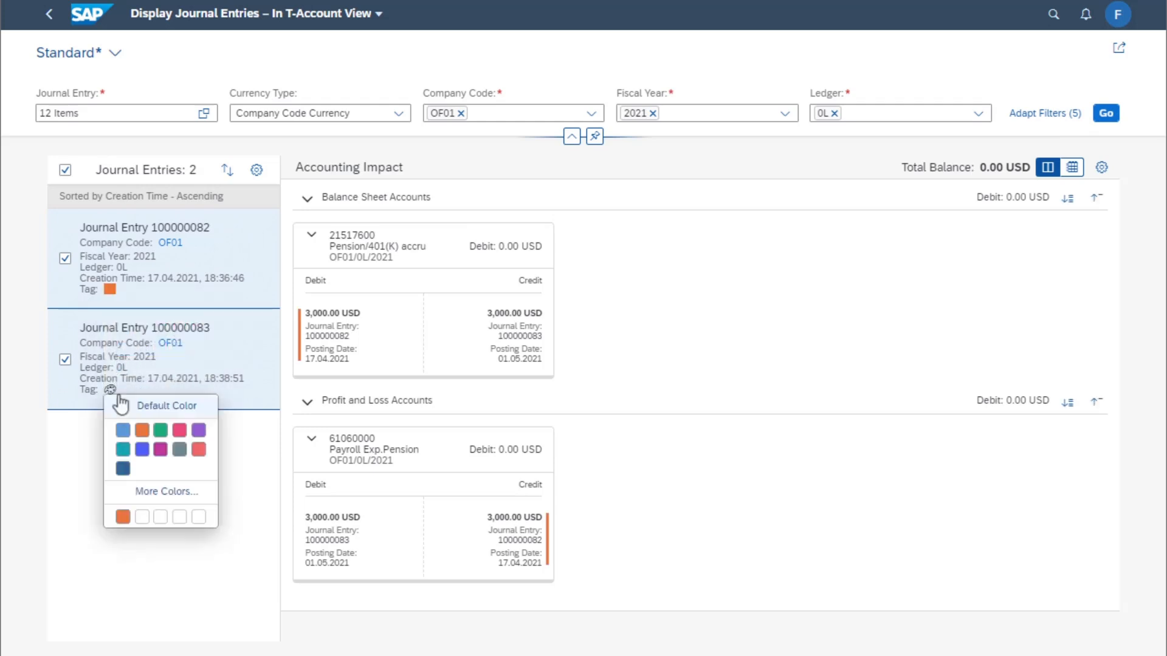
{"action": "left_click", "coordinate": [180, 451]}
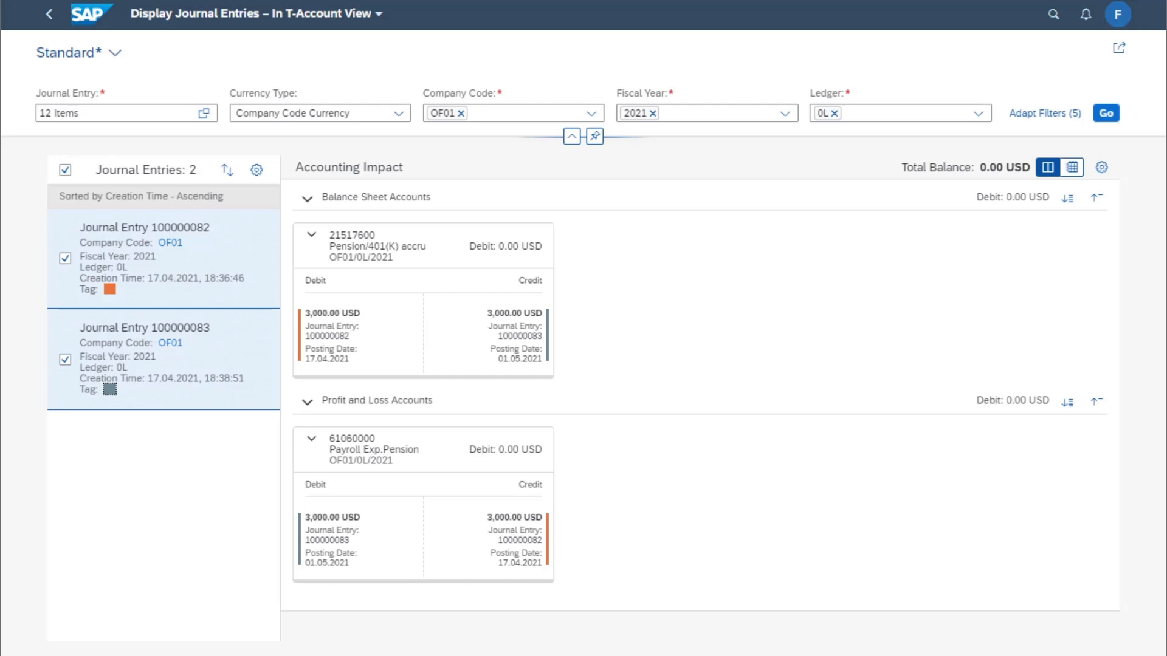
Return to the document flow, open journal entry 100000082 in Manage Journal Entries, and view its related documents
{"action": "left_click", "coordinate": [52, 18]}
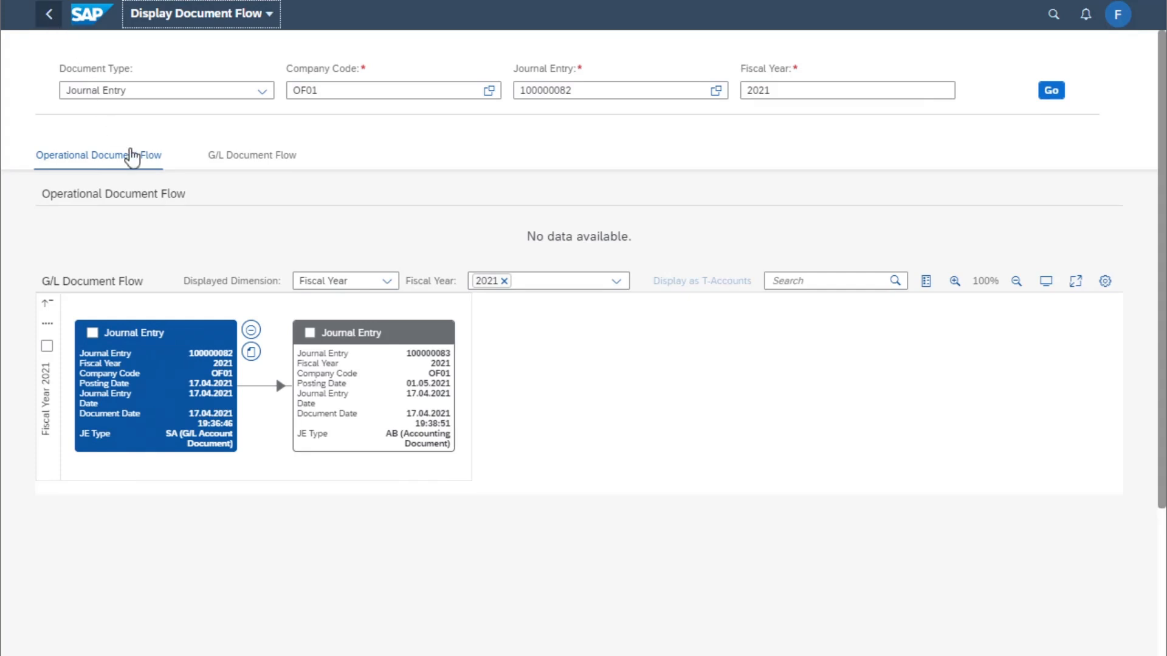
{"action": "left_click", "coordinate": [252, 352]}
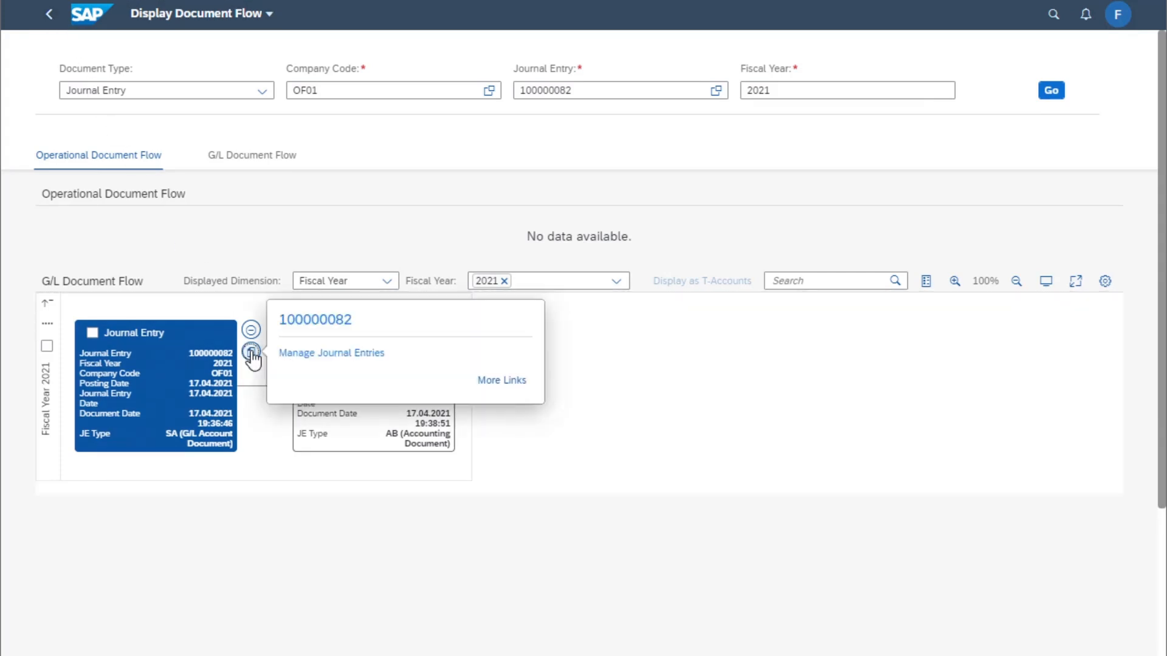
{"action": "left_click", "coordinate": [305, 356]}
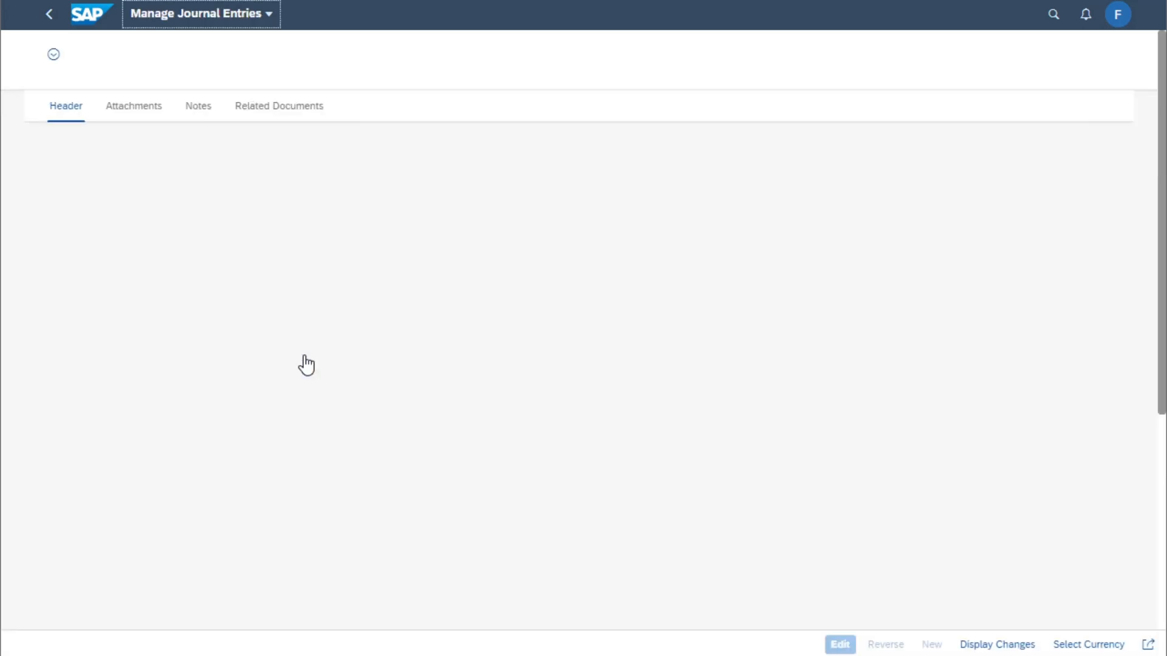
{"action": "left_click", "coordinate": [286, 124]}
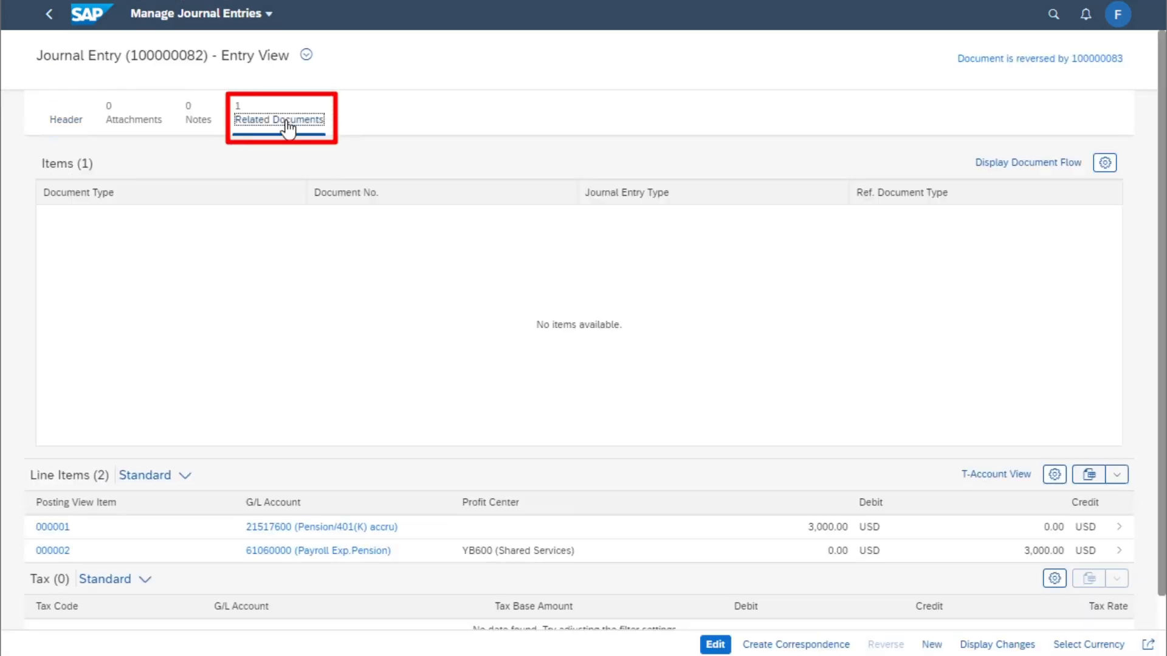